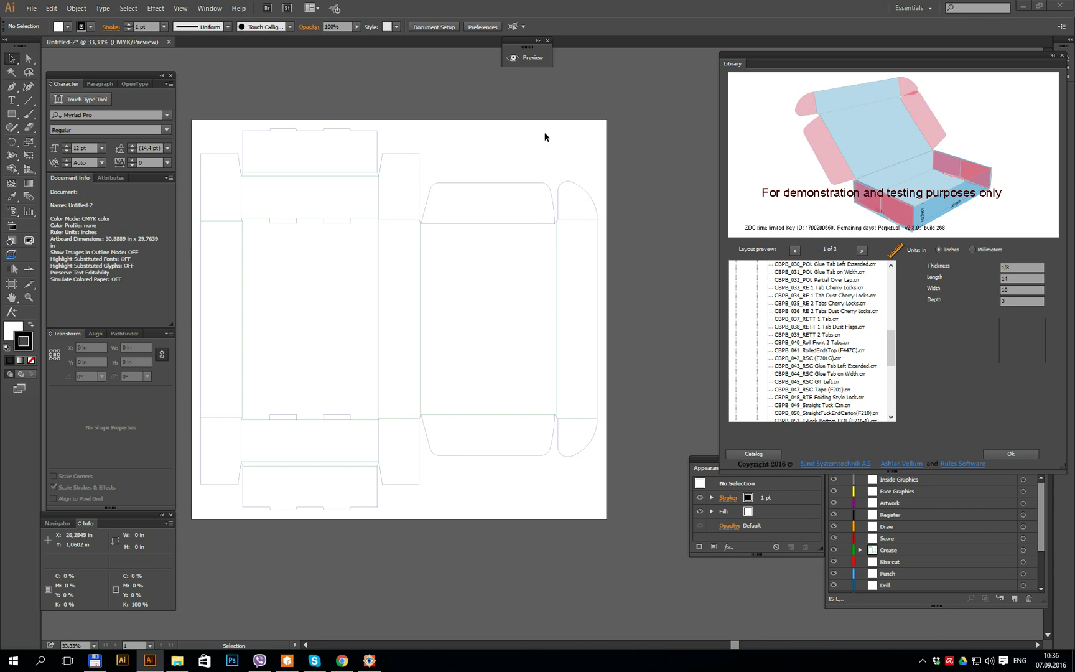
- Show both the Preview and Library panels of Zund Design Center
{"action": "left_click", "coordinate": [208, 8]}
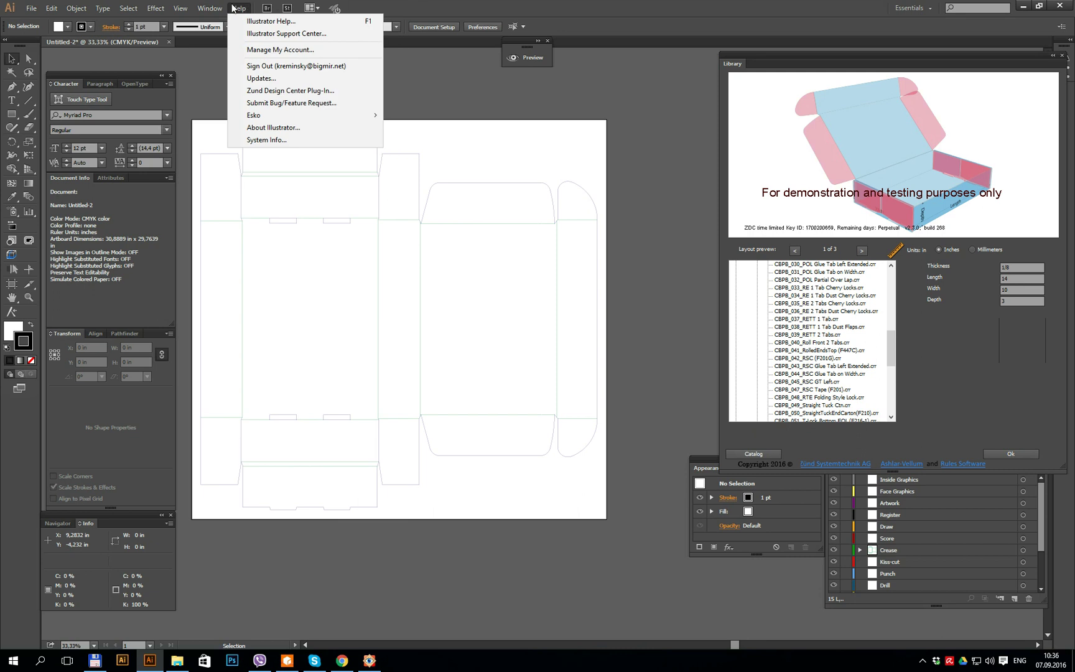
{"action": "mouse_move", "coordinate": [255, 528]}
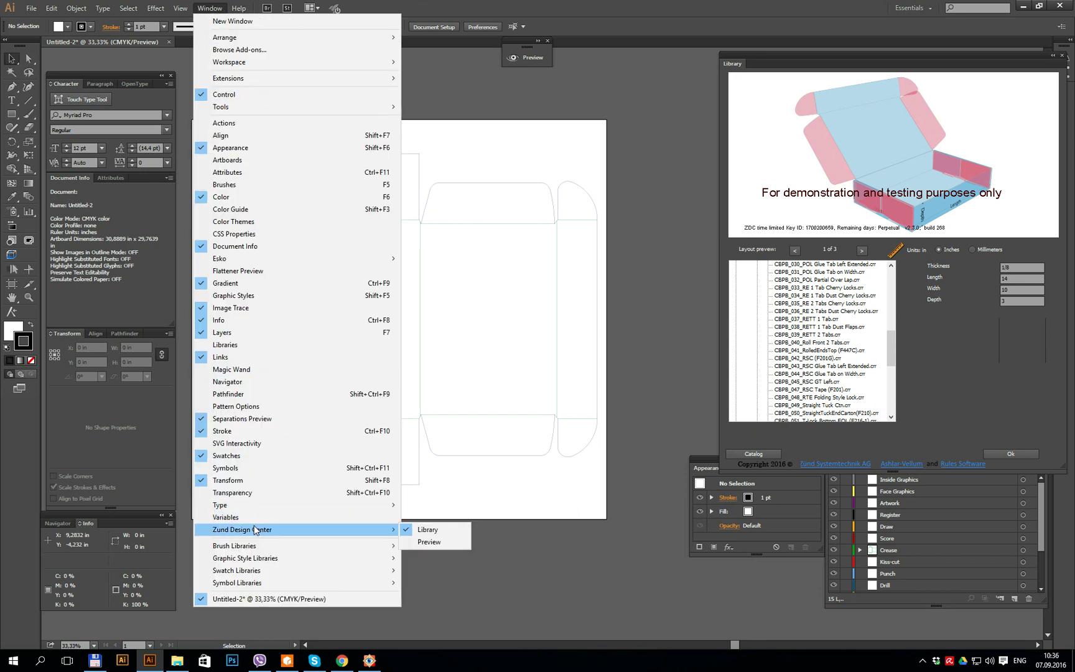
{"action": "left_click", "coordinate": [426, 531]}
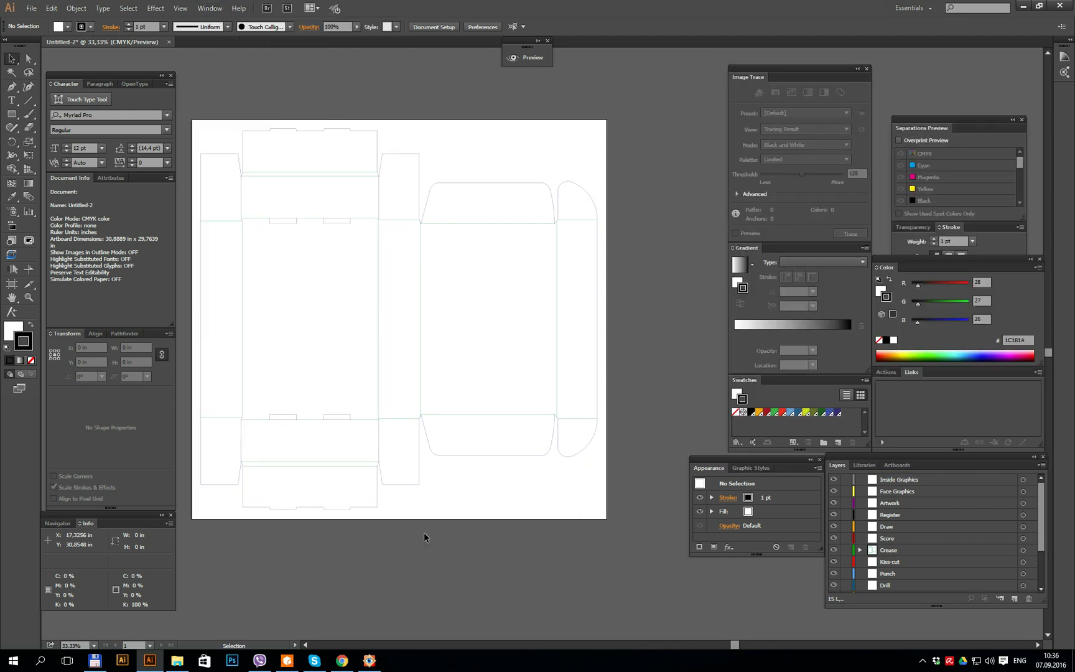
{"action": "left_click", "coordinate": [216, 11]}
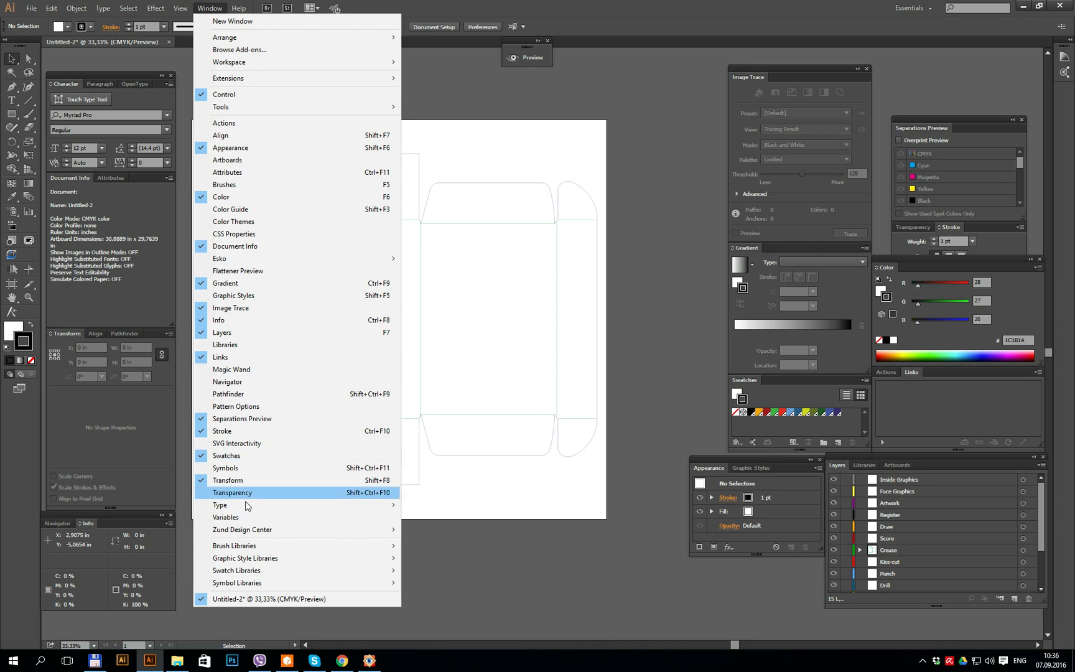
{"action": "mouse_move", "coordinate": [242, 529]}
{"action": "left_click", "coordinate": [443, 542]}
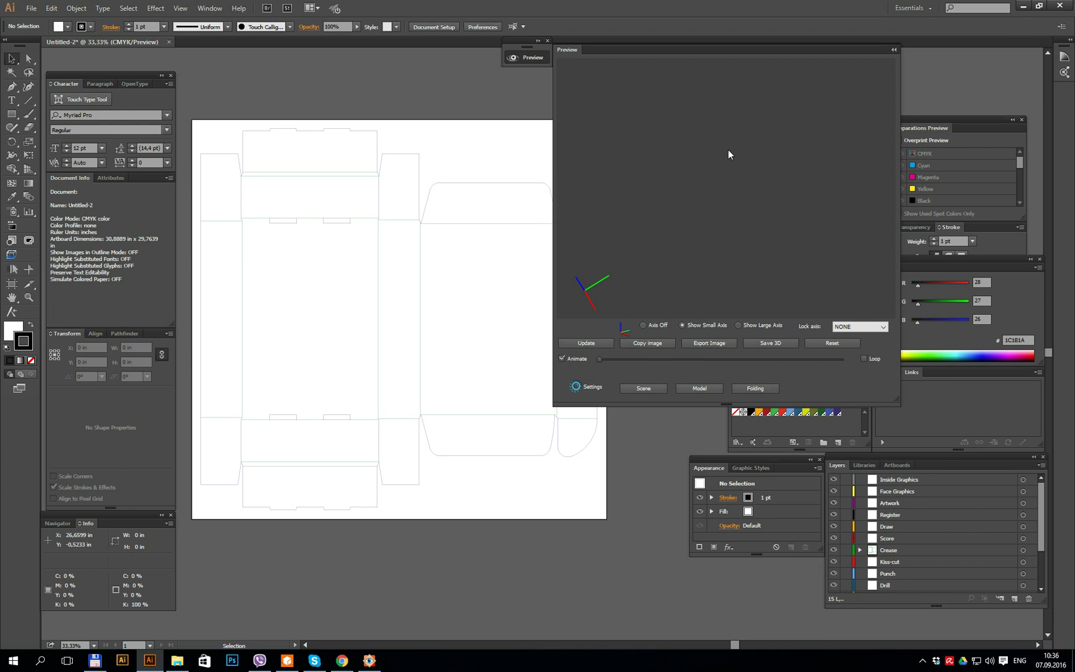
{"action": "left_click", "coordinate": [210, 8]}
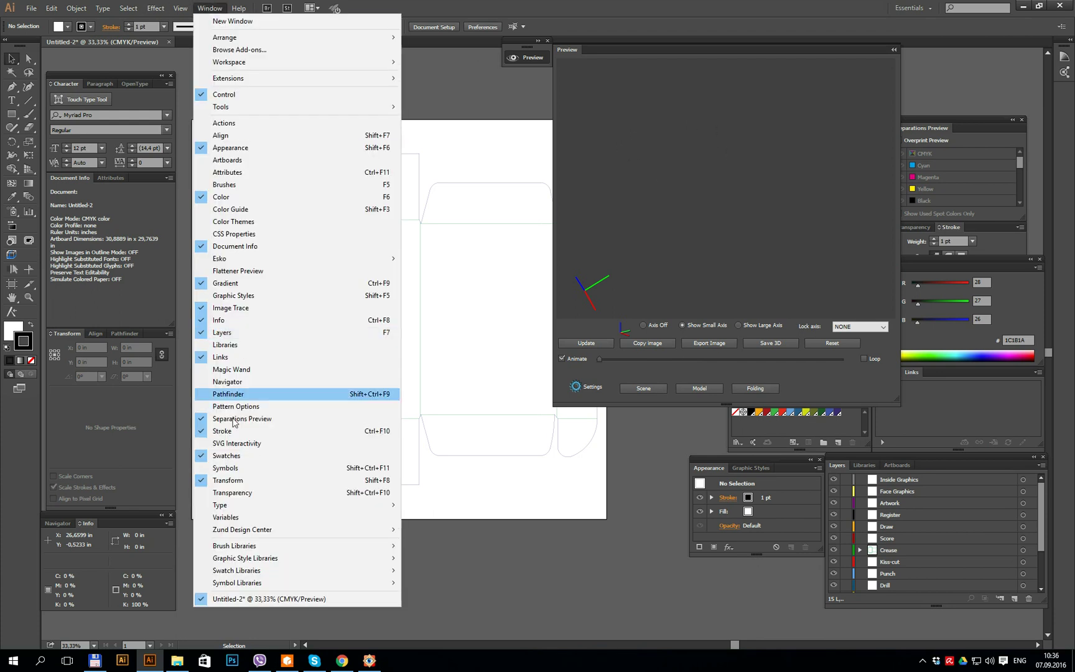
{"action": "left_click", "coordinate": [405, 526]}
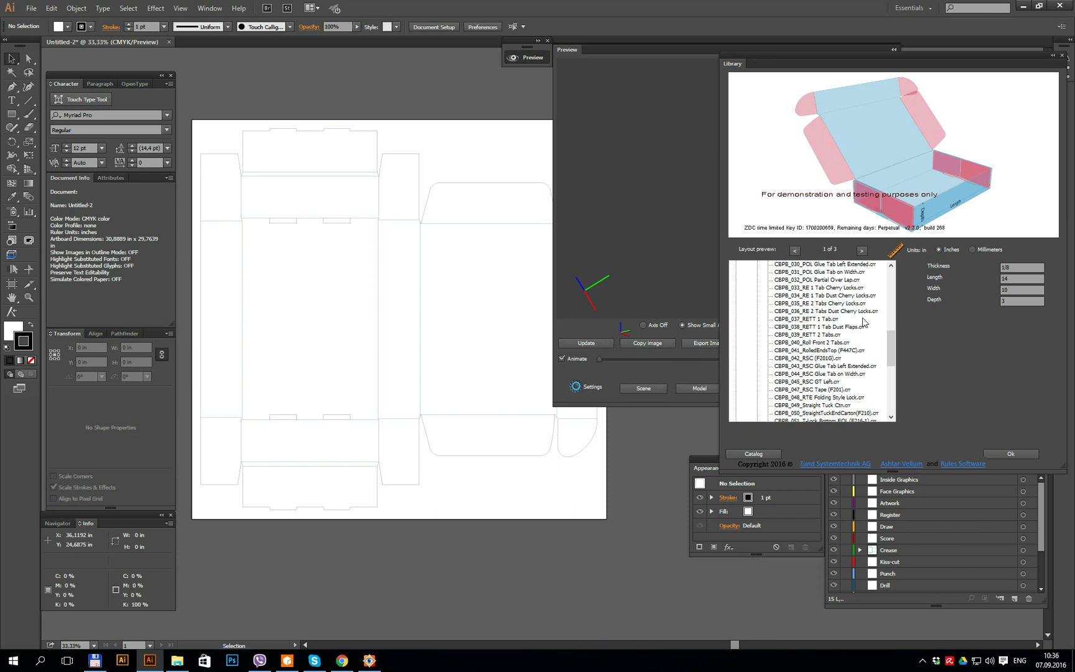
- With CBPB_036_RE 2 Tabs Dust Cherry Locks picked in the Library, set the length to 10 inches and generate the dieline
{"action": "left_click", "coordinate": [828, 311]}
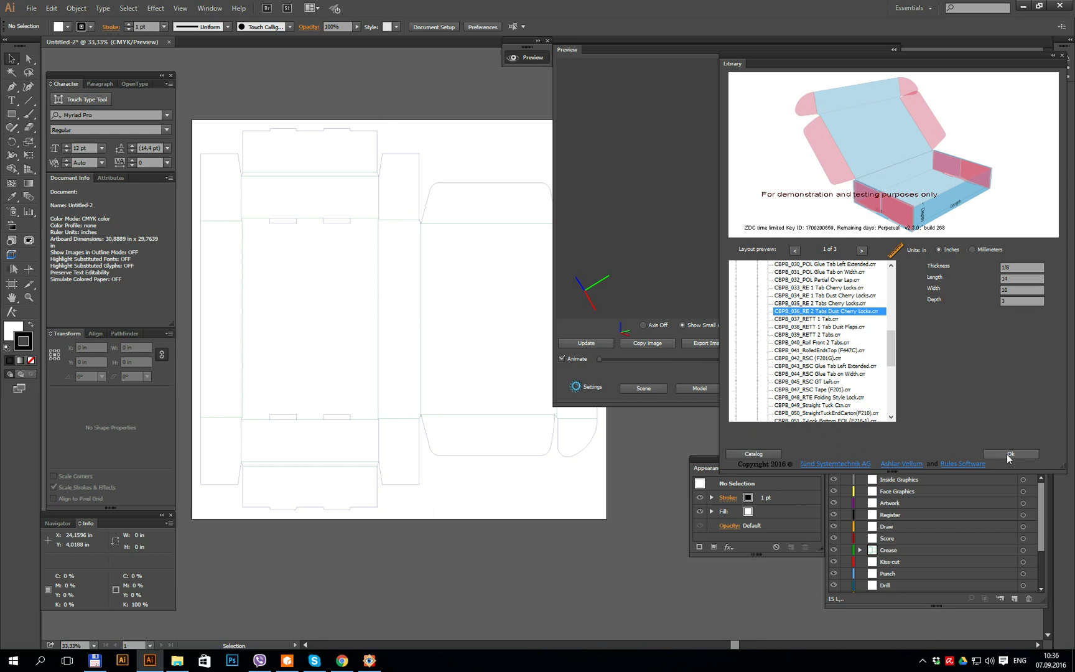
{"action": "key", "text": "Tab"}
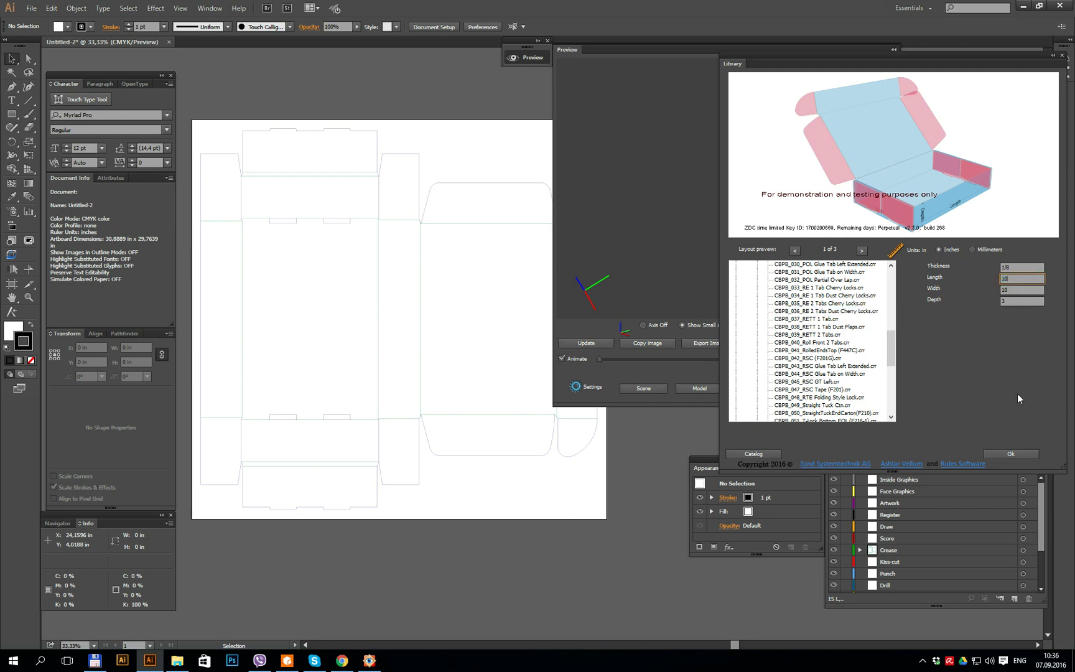
{"action": "left_click", "coordinate": [1005, 454]}
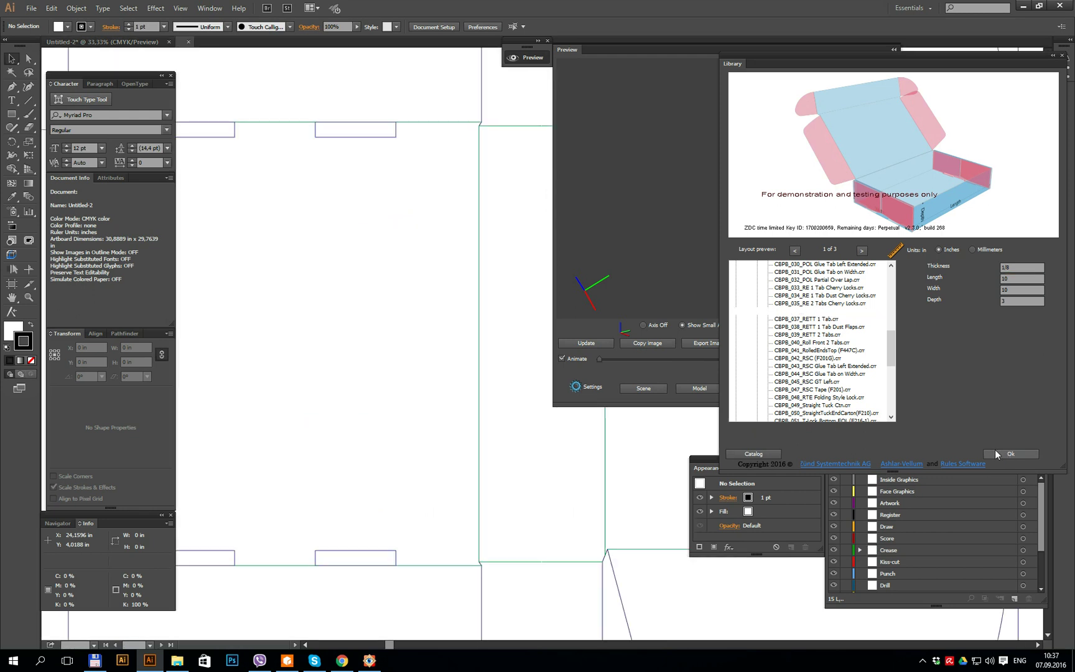
- Collapse the Preview panel and bring the new box dieline into clear view on its artboard
{"action": "scroll", "coordinate": [394, 218], "scroll_direction": "down", "scroll_amount": 3}
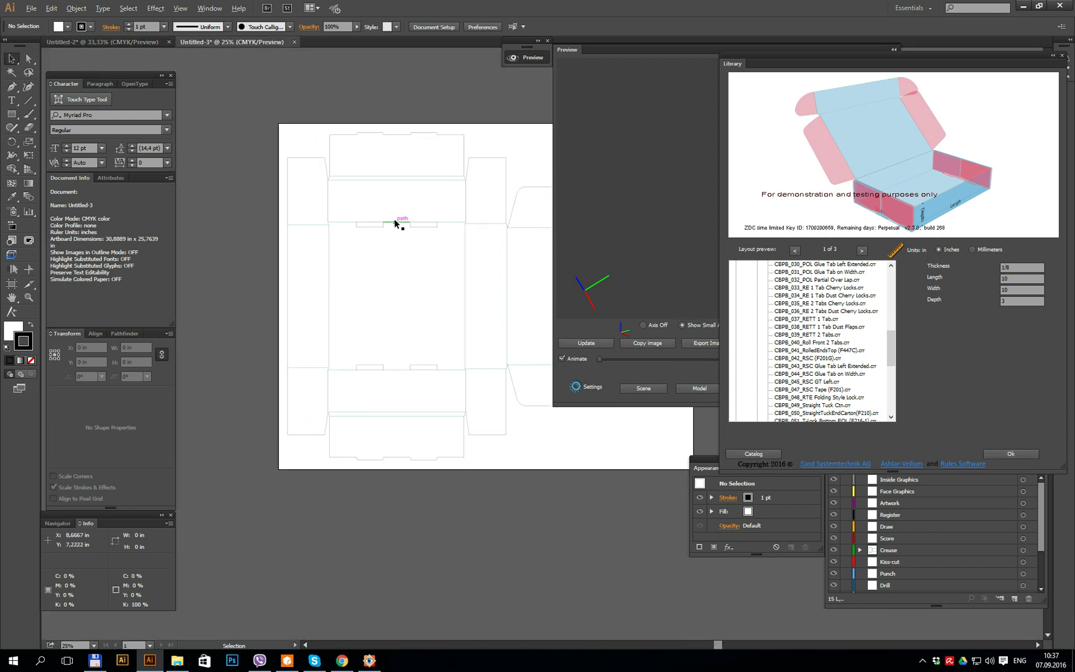
{"action": "scroll", "coordinate": [390, 220], "scroll_direction": "down", "scroll_amount": 2}
{"action": "scroll", "coordinate": [553, 345], "scroll_direction": "up", "scroll_amount": 1}
{"action": "scroll", "coordinate": [535, 339], "scroll_direction": "down", "scroll_amount": 1}
{"action": "scroll", "coordinate": [534, 338], "scroll_direction": "up", "scroll_amount": 1}
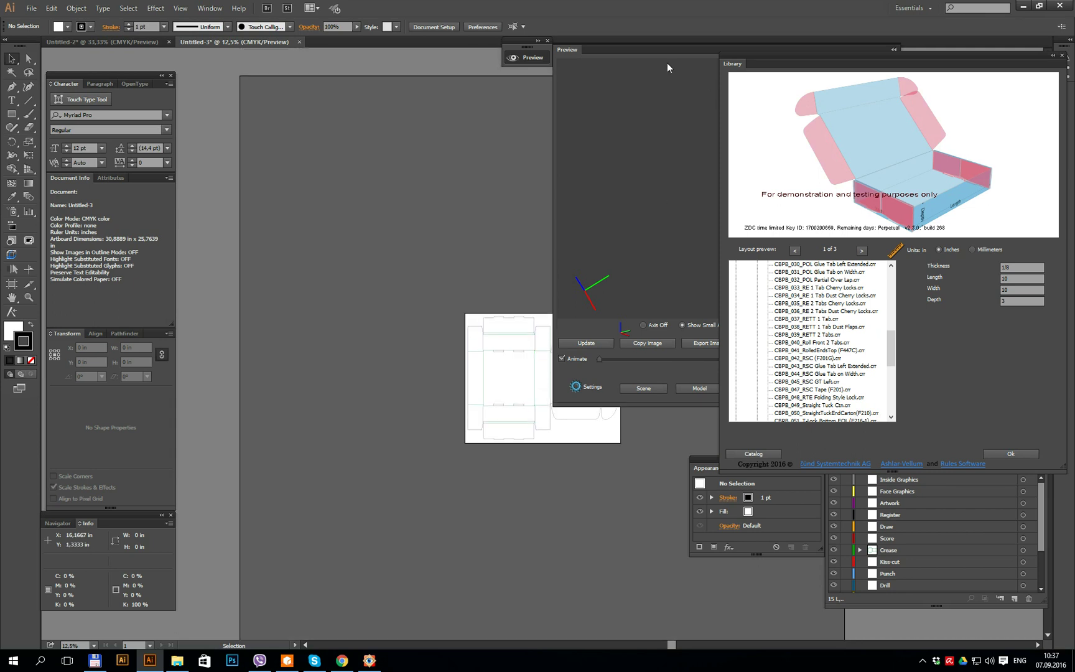
{"action": "left_click", "coordinate": [524, 58]}
{"action": "scroll", "coordinate": [582, 427], "scroll_direction": "up", "scroll_amount": 1}
{"action": "scroll", "coordinate": [578, 397], "scroll_direction": "up", "scroll_amount": 3}
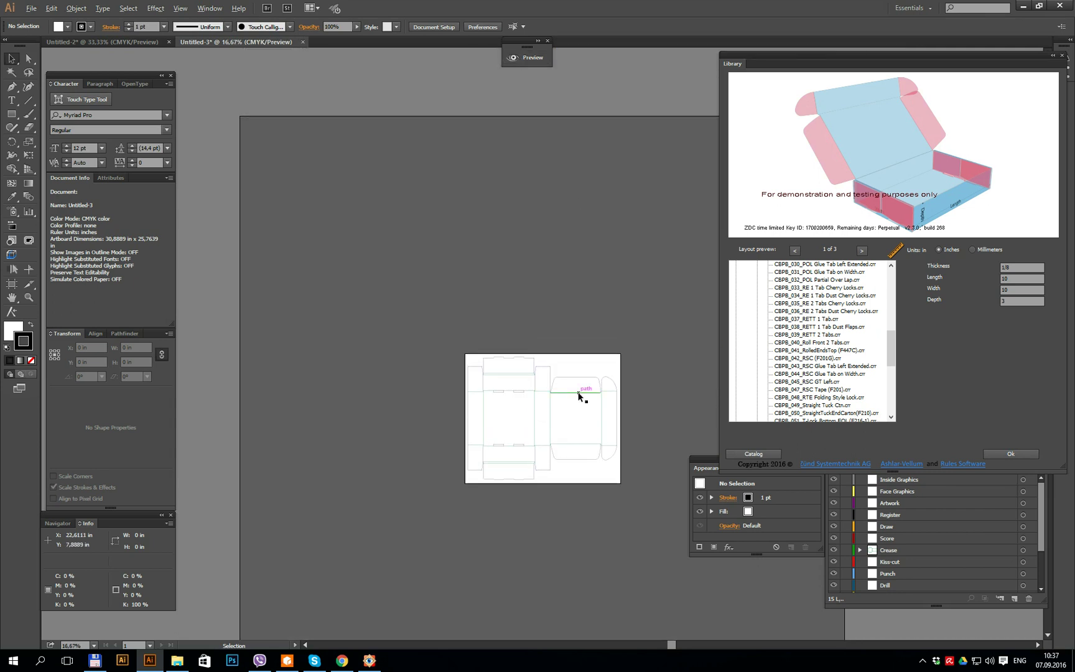
{"action": "scroll", "coordinate": [357, 252], "scroll_direction": "down", "scroll_amount": 2}
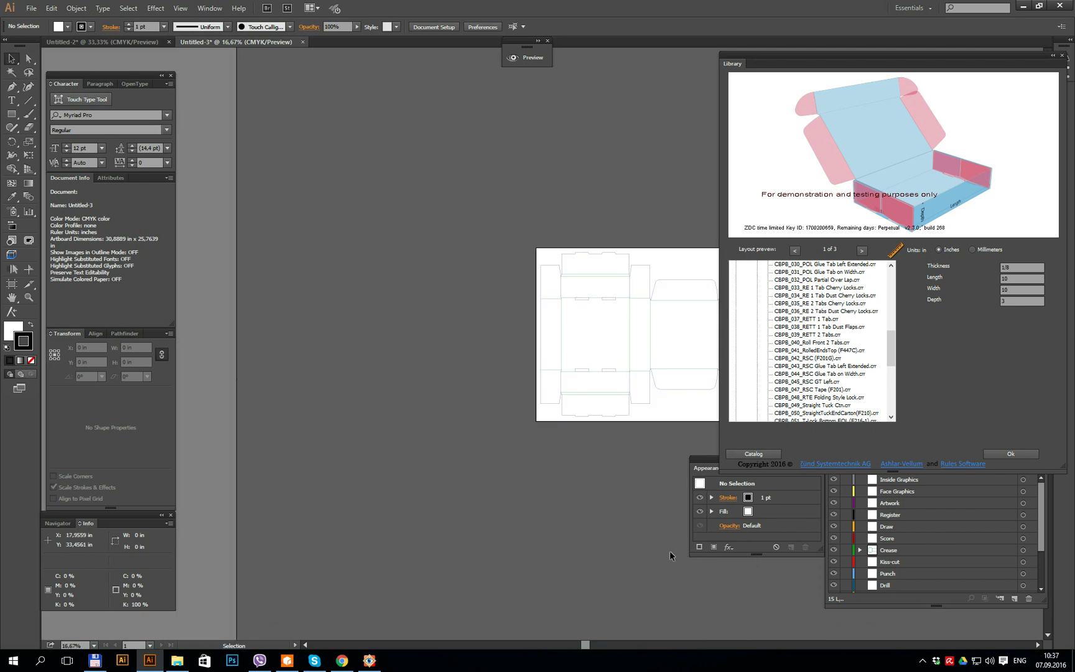
{"action": "left_click_drag", "start_coordinate": [589, 645], "coordinate": [661, 640]}
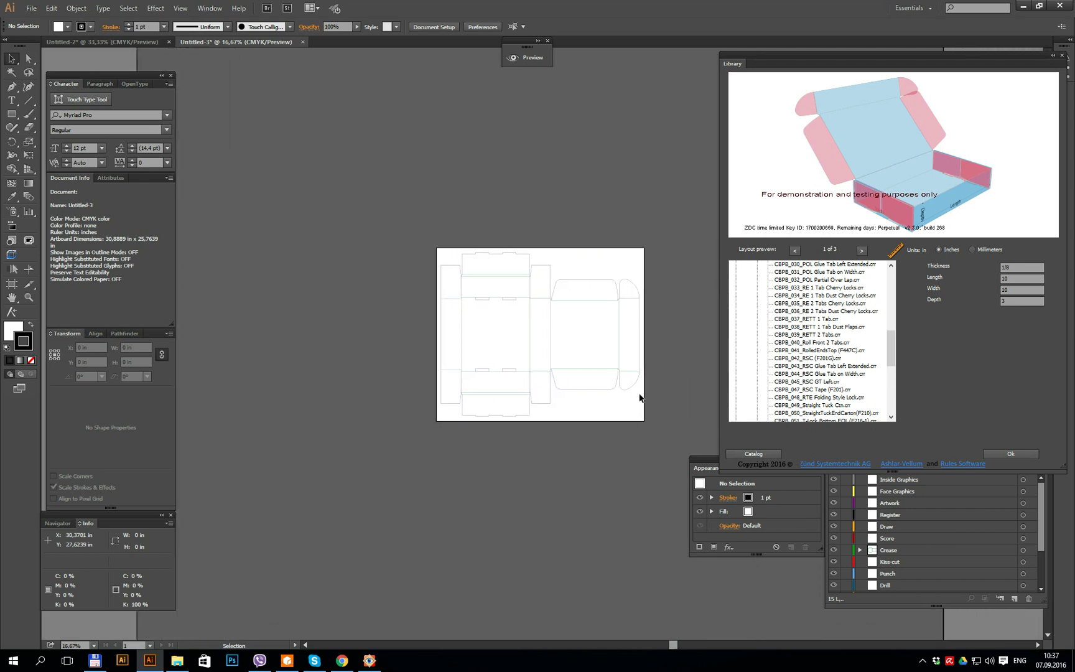
{"action": "scroll", "coordinate": [643, 386], "scroll_direction": "up", "scroll_amount": 1}
{"action": "scroll", "coordinate": [479, 248], "scroll_direction": "up", "scroll_amount": 1}
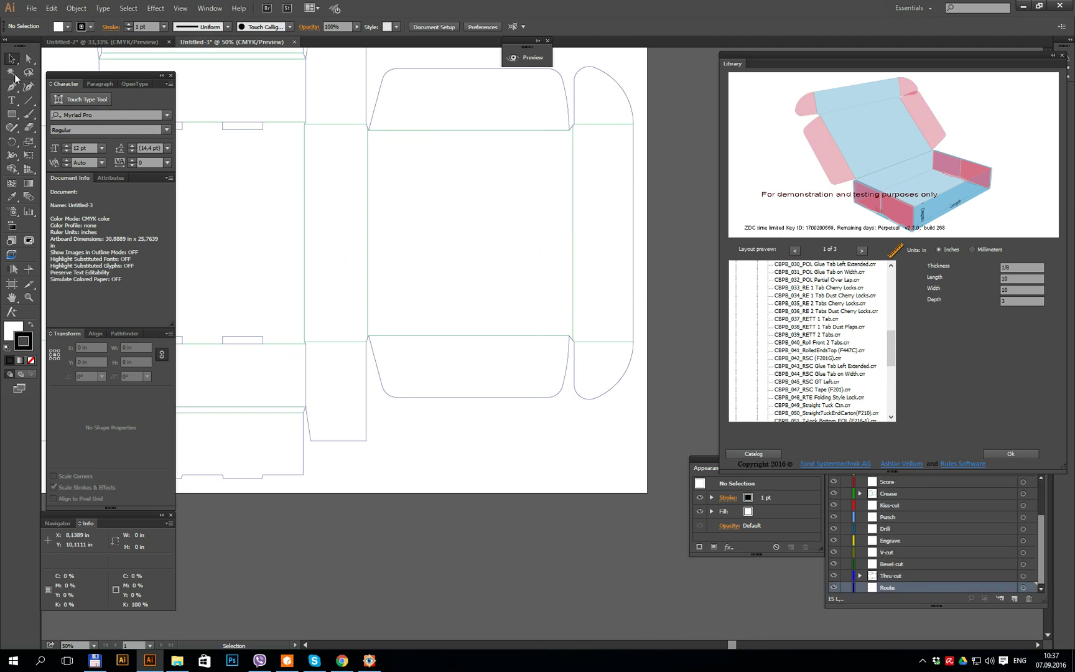
- Select the crease lines around the dieline's lid panel to inspect them, and clear the selection
{"action": "left_click_drag", "start_coordinate": [334, 160], "coordinate": [601, 245]}
{"action": "left_click_drag", "start_coordinate": [439, 113], "coordinate": [497, 367]}
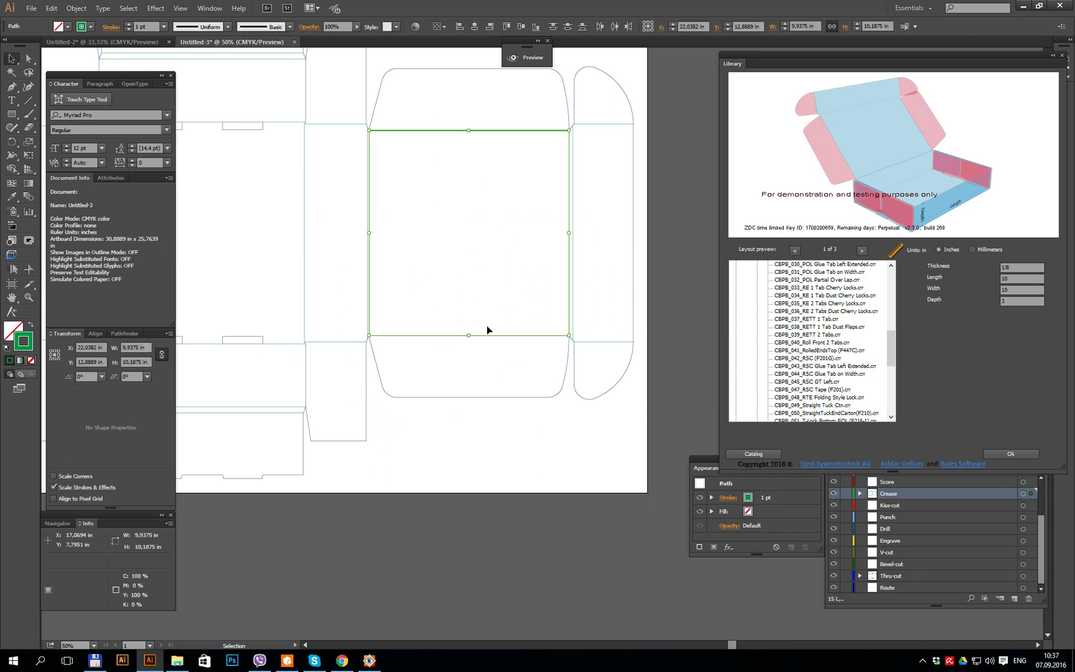
{"action": "left_click", "coordinate": [459, 235]}
{"action": "scroll", "coordinate": [466, 240], "scroll_direction": "up", "scroll_amount": 2}
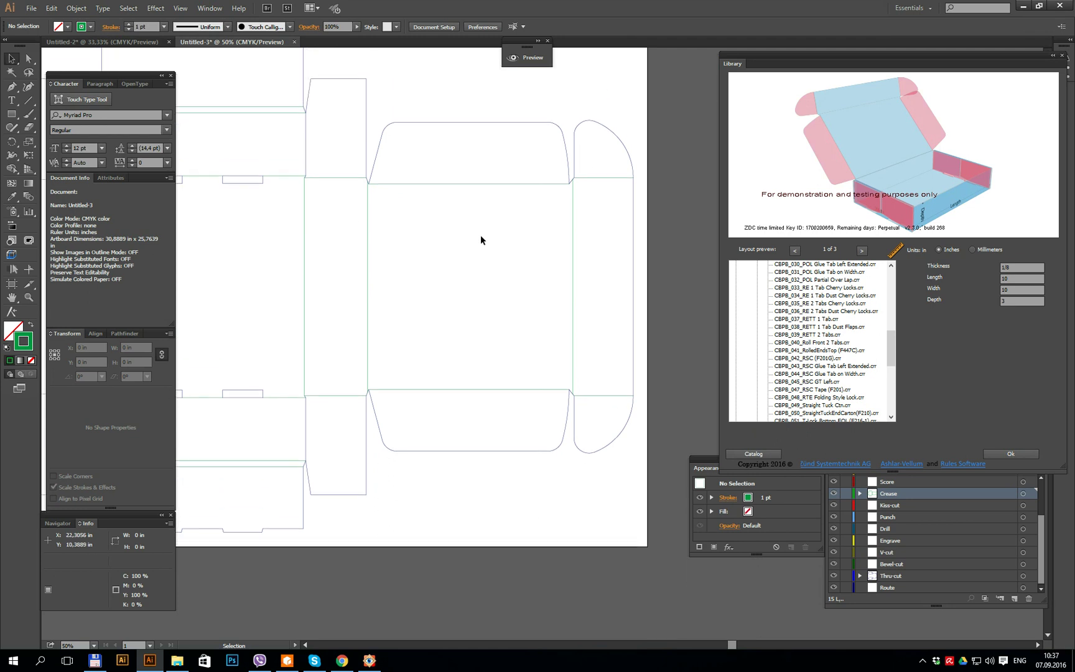
{"action": "scroll", "coordinate": [482, 240], "scroll_direction": "up", "scroll_amount": 2}
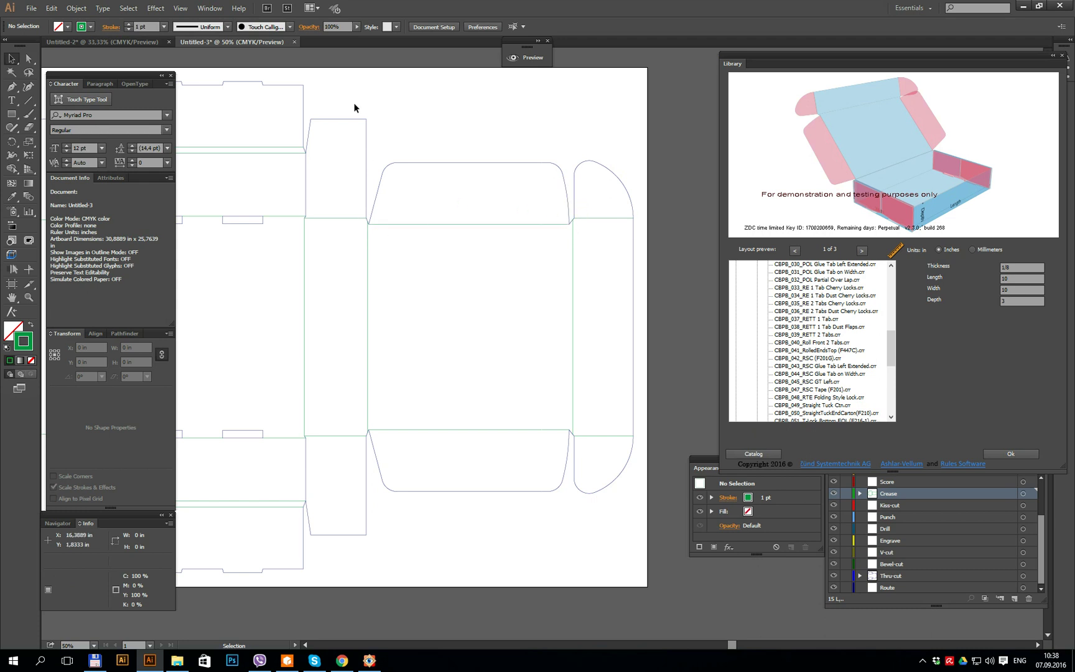
- Switch to ArtiosCAD and examine the rounded corners of the mailer box's side locking tab, with the Blend tool started
{"action": "left_click", "coordinate": [288, 665]}
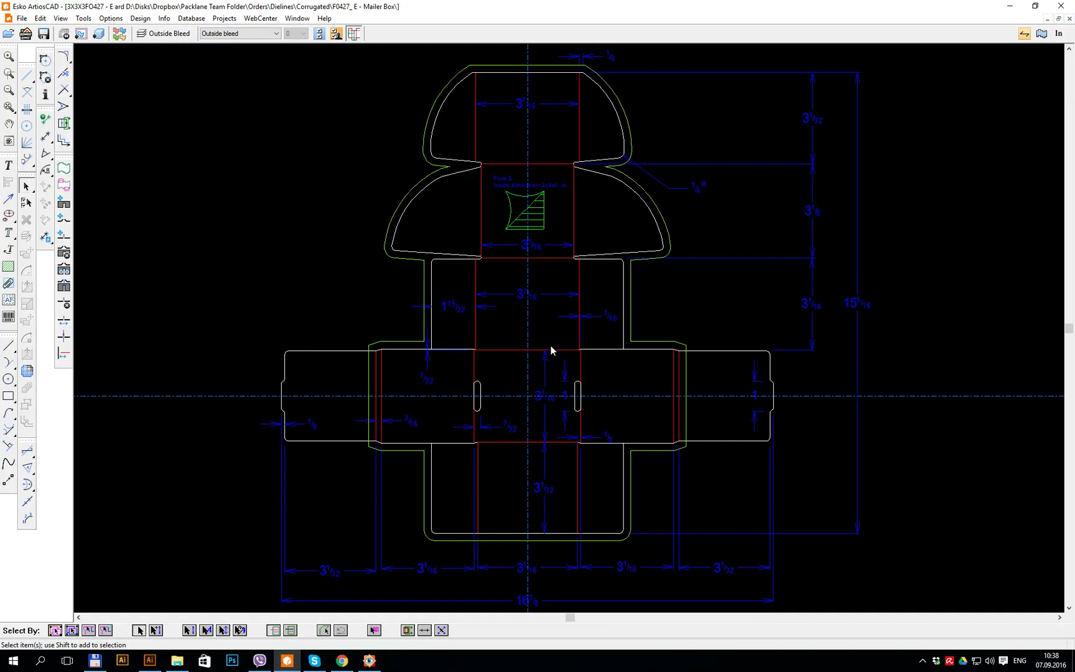
{"action": "scroll", "coordinate": [773, 367], "scroll_direction": "up", "scroll_amount": 1}
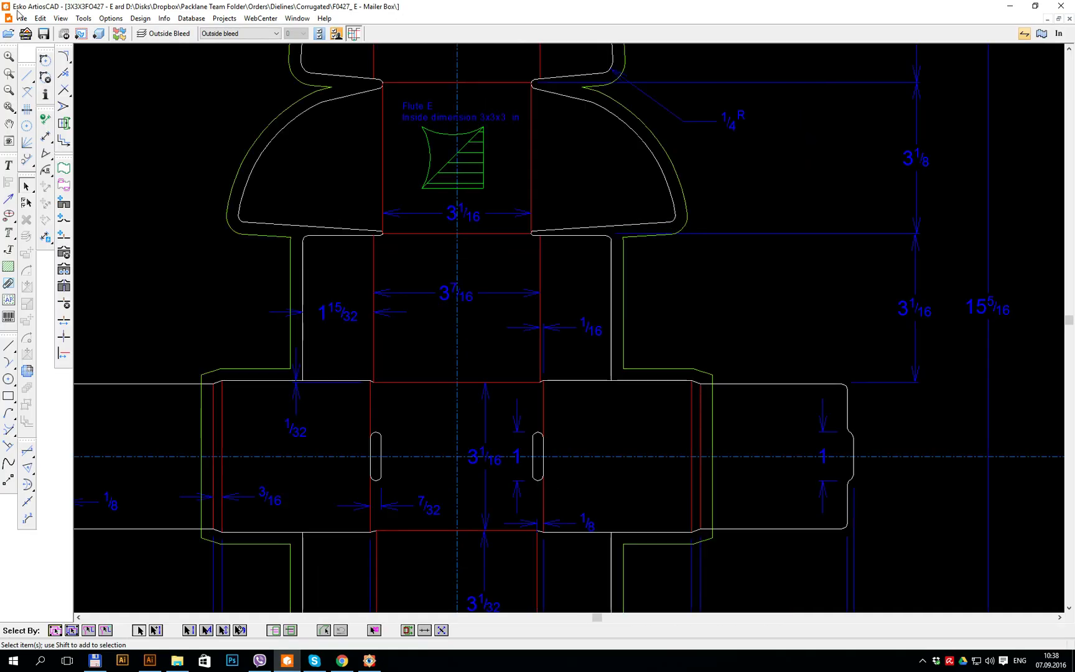
{"action": "scroll", "coordinate": [878, 498], "scroll_direction": "up", "scroll_amount": 2}
{"action": "scroll", "coordinate": [869, 415], "scroll_direction": "up", "scroll_amount": 1}
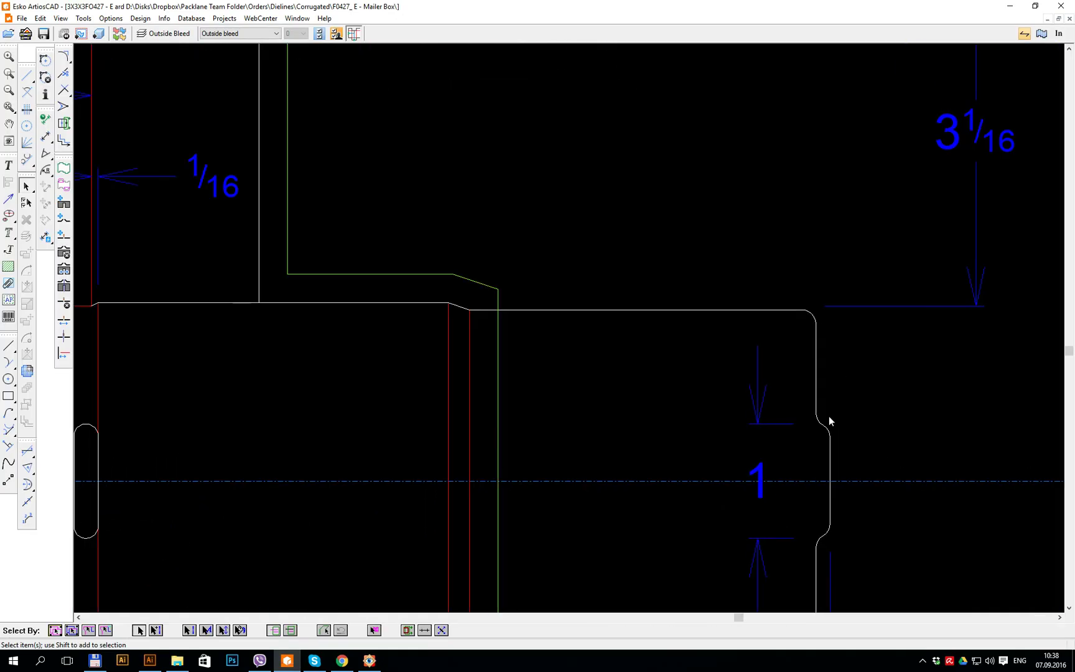
{"action": "left_click", "coordinate": [64, 57]}
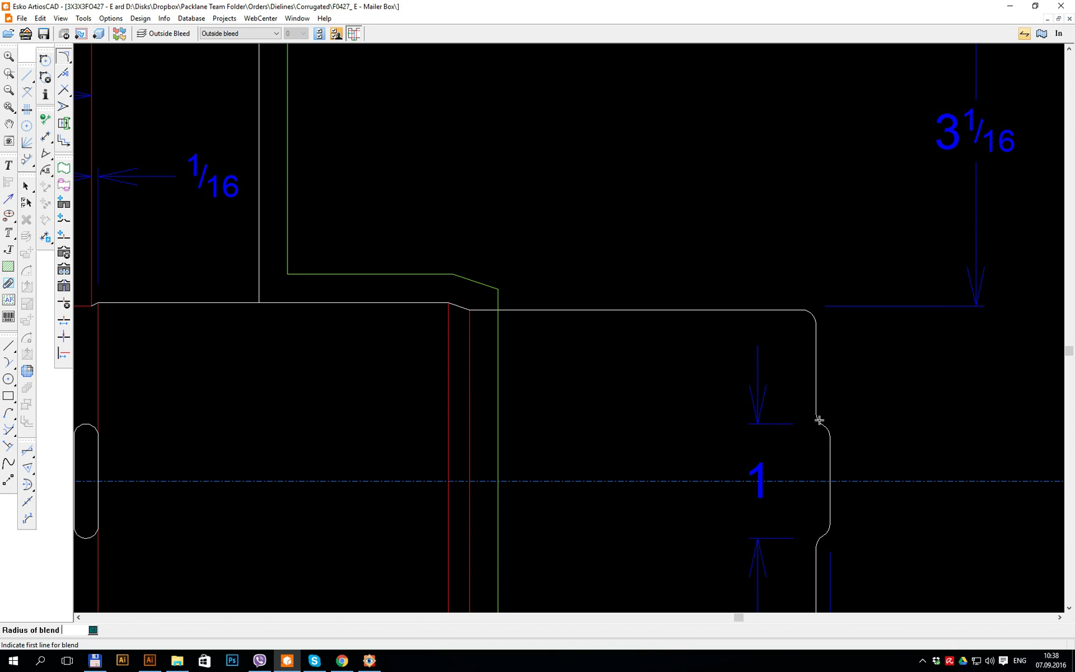
{"action": "scroll", "coordinate": [780, 308], "scroll_direction": "down", "scroll_amount": 2}
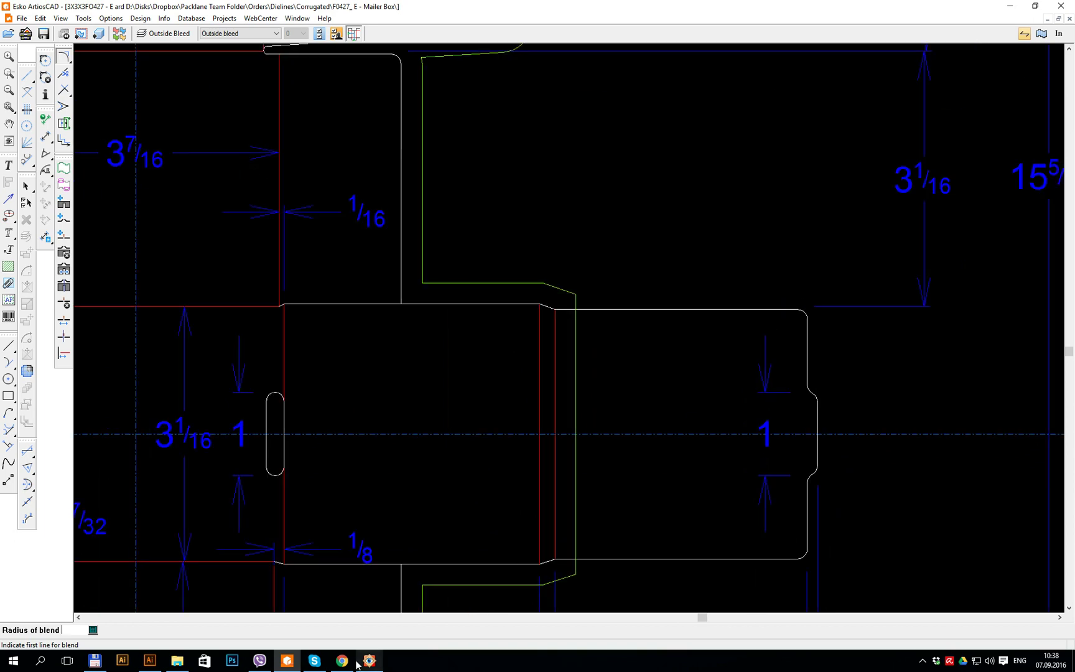
{"action": "scroll", "coordinate": [732, 260], "scroll_direction": "down", "scroll_amount": 2}
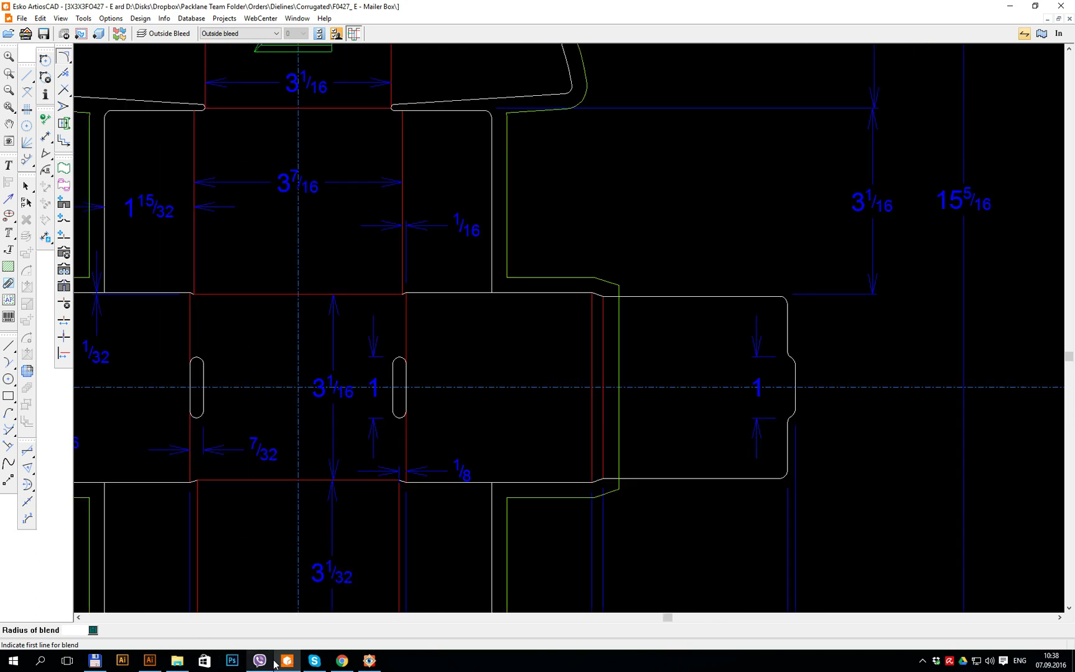
- Switch back to Illustrator and select the upper side flap's cut outline and the curved ear's outline to inspect their corners
{"action": "left_click", "coordinate": [149, 661]}
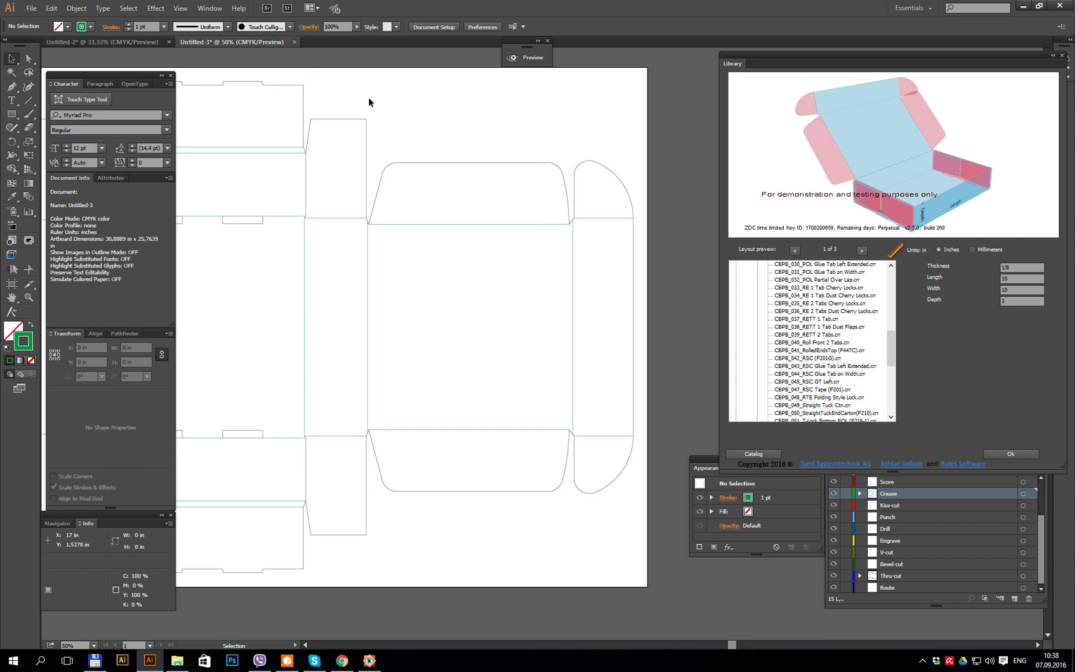
{"action": "left_click_drag", "start_coordinate": [354, 108], "coordinate": [379, 124]}
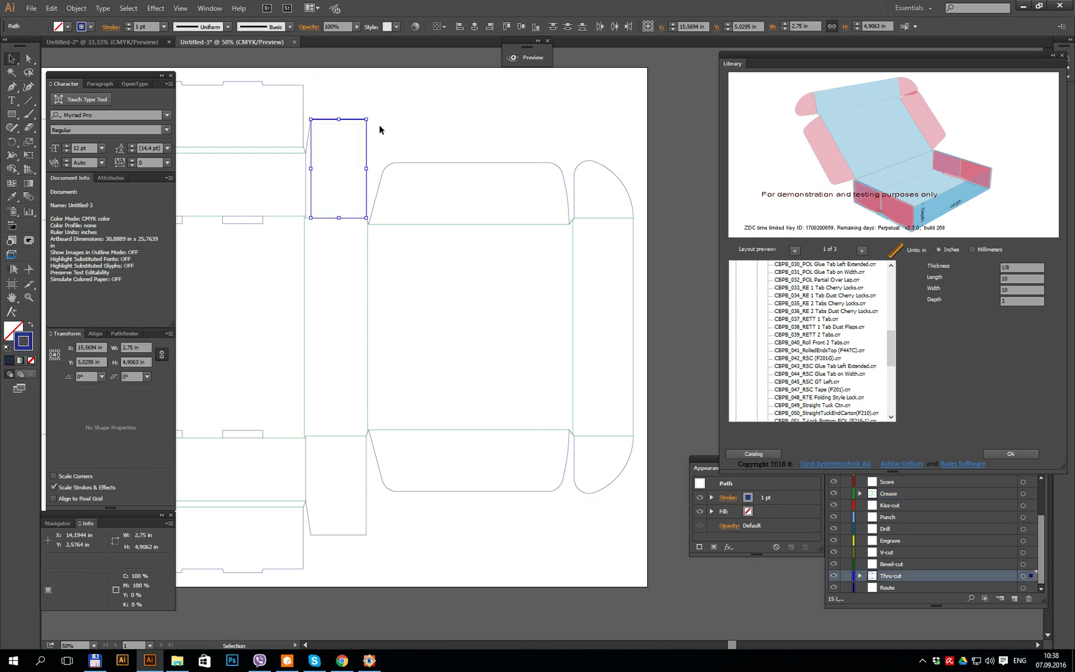
{"action": "left_click", "coordinate": [379, 117]}
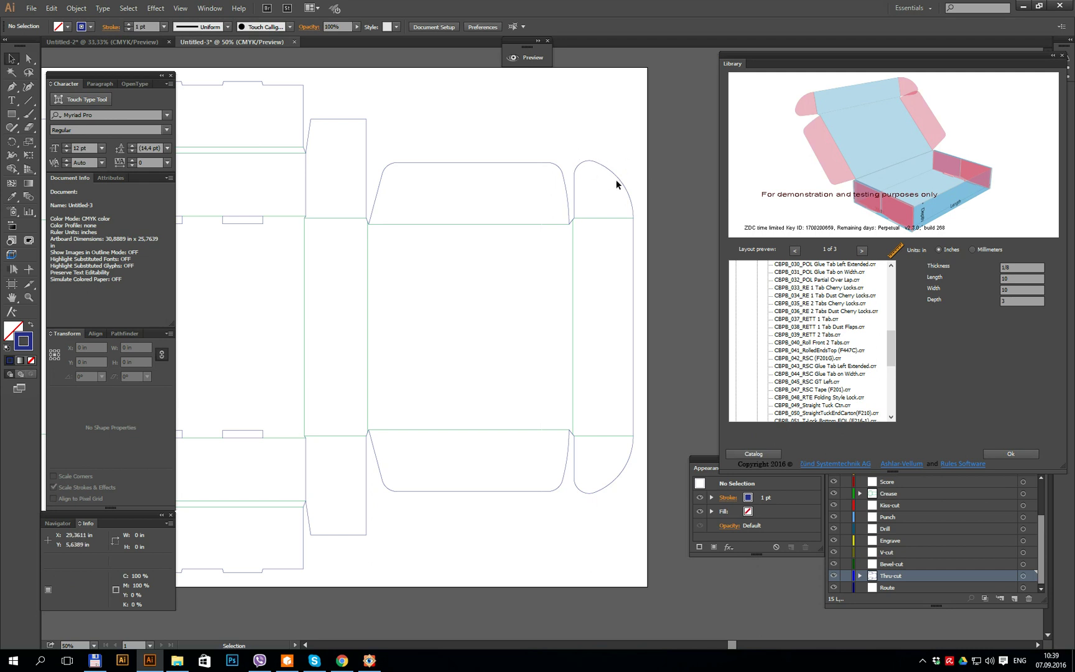
{"action": "left_click_drag", "start_coordinate": [568, 138], "coordinate": [631, 199]}
{"action": "left_click_drag", "start_coordinate": [635, 204], "coordinate": [636, 206]}
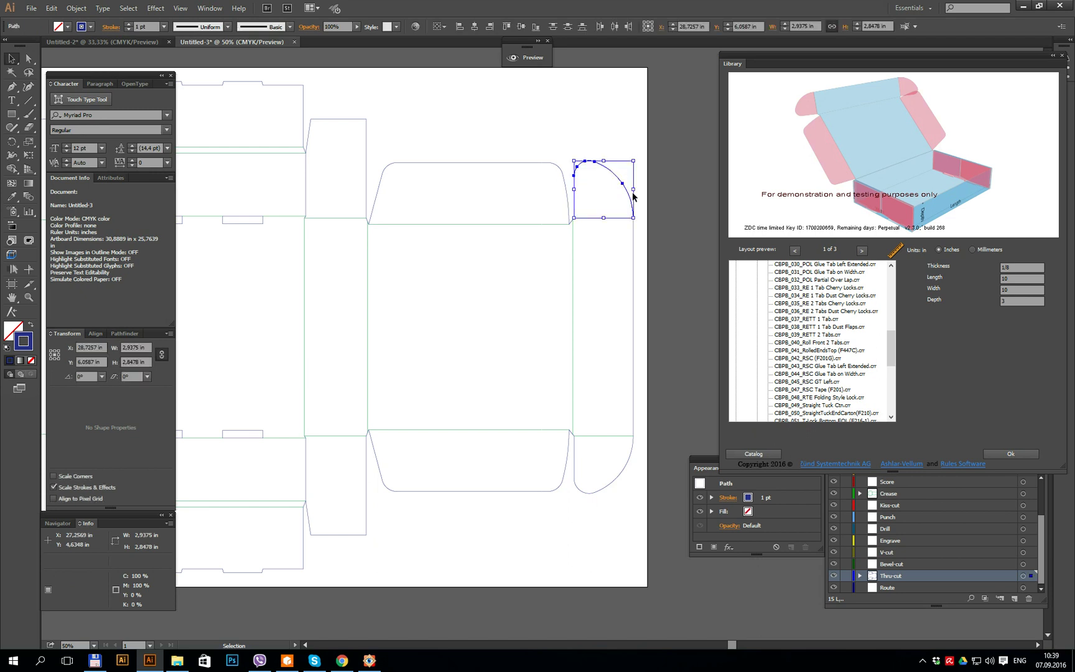
{"action": "left_click_drag", "start_coordinate": [568, 137], "coordinate": [632, 179]}
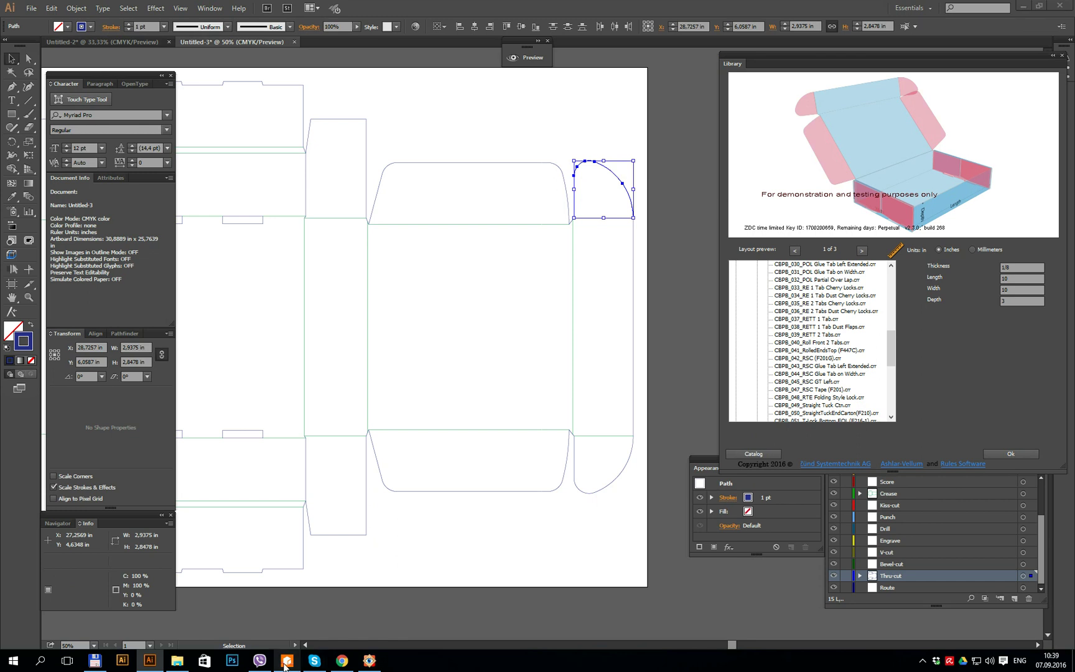
- Switch to ArtiosCAD and review the mailer box's design parameters from the basic dimensions through to the ear values
{"action": "left_click", "coordinate": [286, 662]}
{"action": "scroll", "coordinate": [674, 221], "scroll_direction": "down", "scroll_amount": 1}
{"action": "scroll", "coordinate": [583, 201], "scroll_direction": "up", "scroll_amount": 1}
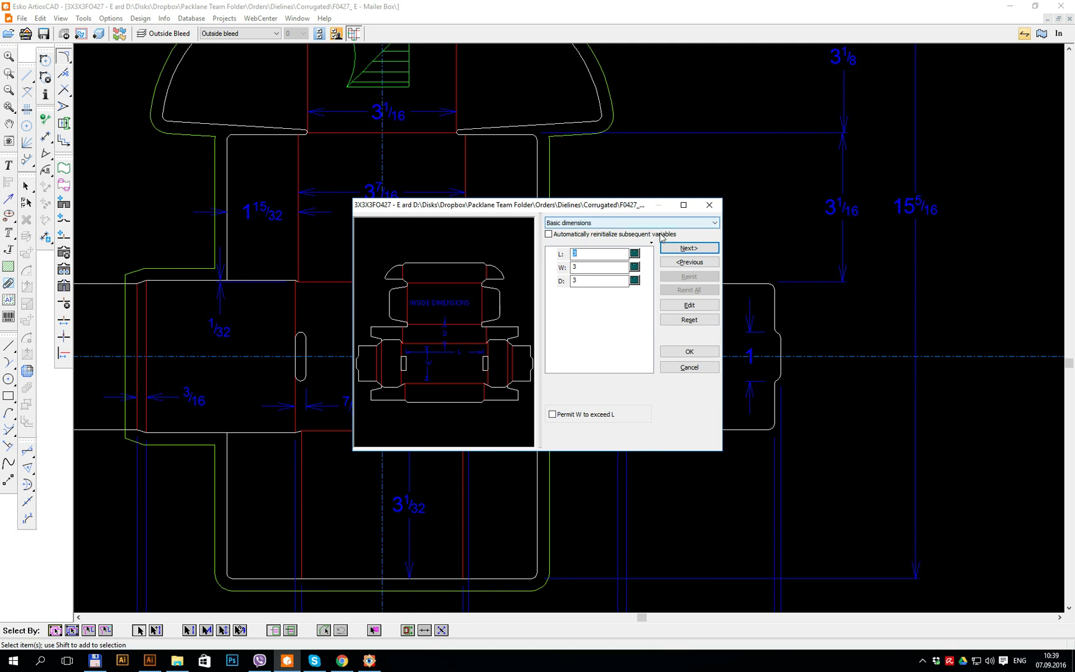
{"action": "left_click", "coordinate": [679, 248]}
{"action": "left_click", "coordinate": [589, 354]}
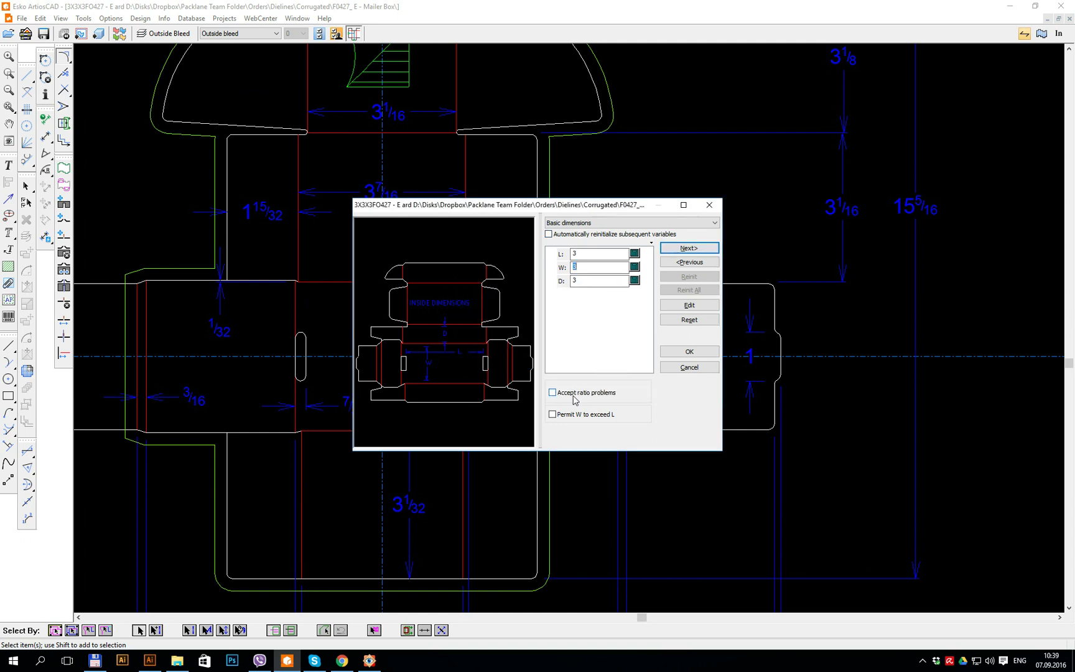
{"action": "left_click", "coordinate": [688, 248]}
{"action": "left_click", "coordinate": [685, 248]}
{"action": "left_click", "coordinate": [681, 249]}
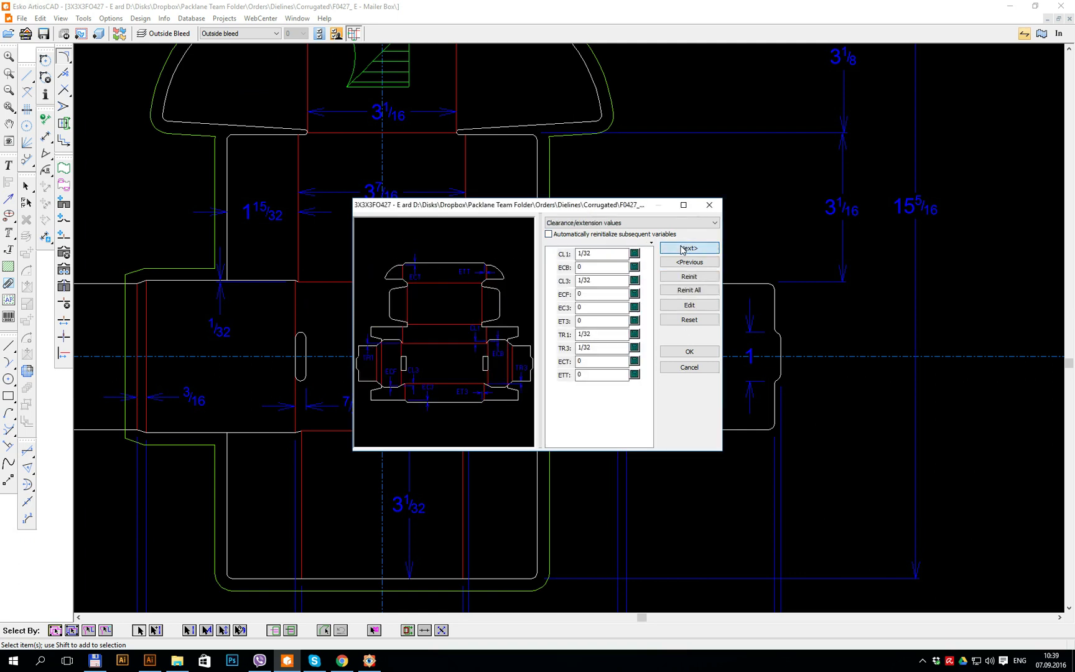
{"action": "left_click", "coordinate": [681, 249]}
{"action": "left_click", "coordinate": [682, 249]}
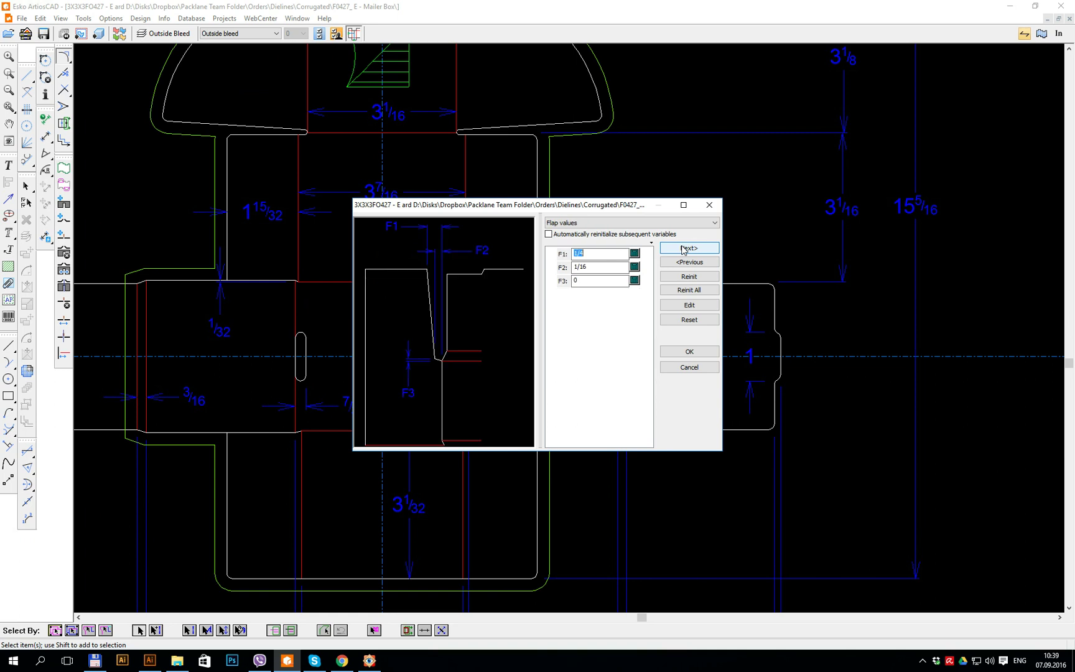
{"action": "left_click", "coordinate": [682, 249]}
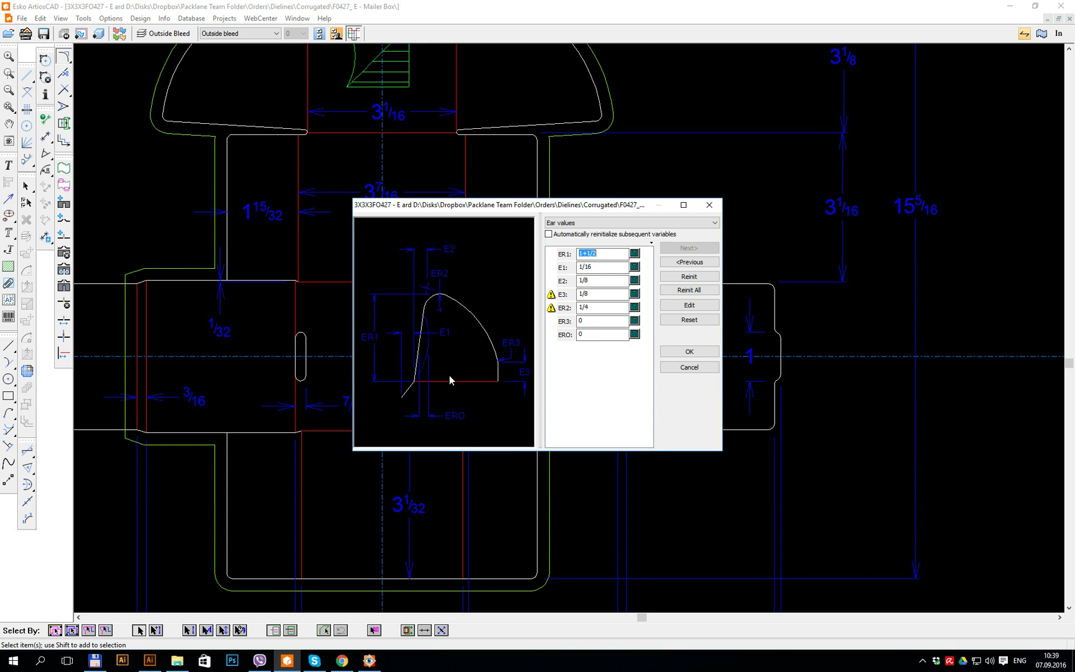
- Set the ear value ER1 to 0.5 and rebuild the mailer box dieline to check its lid ears
{"action": "left_click", "coordinate": [600, 280]}
{"action": "left_click_drag", "start_coordinate": [601, 254], "coordinate": [551, 253]}
{"action": "type", "text": "0.5"}
{"action": "left_click", "coordinate": [689, 352]}
{"action": "scroll", "coordinate": [569, 101], "scroll_direction": "up", "scroll_amount": 4}
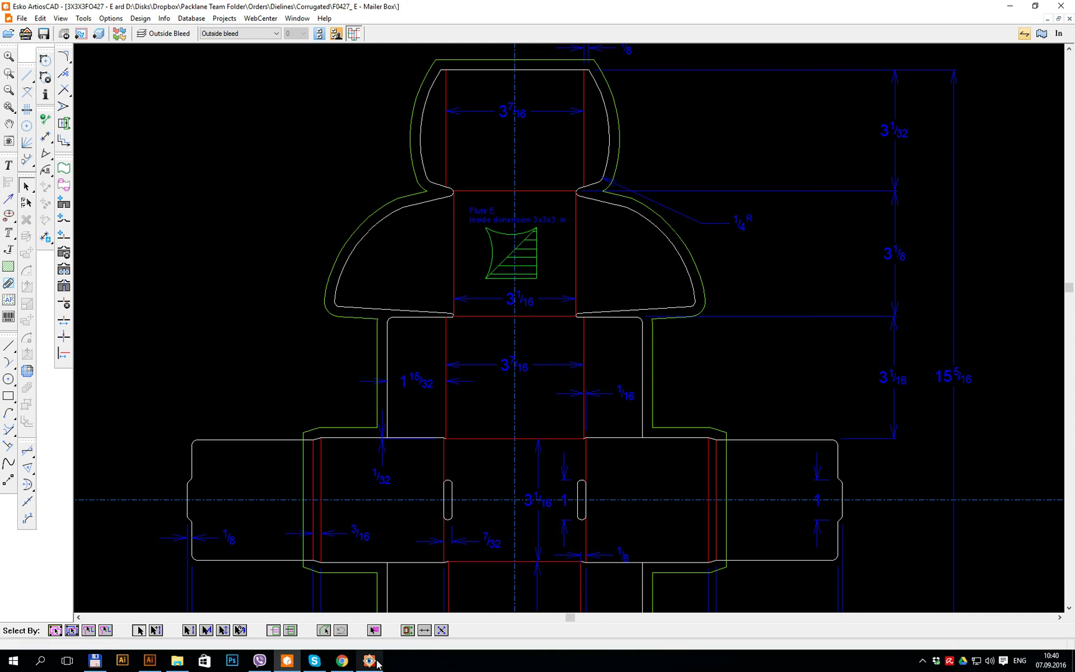
- Switch to FastStone Image Viewer, examine the photo IMG_5195.jpg of the folded box ear at full screen, and return to ArtiosCAD
{"action": "mouse_move", "coordinate": [372, 666]}
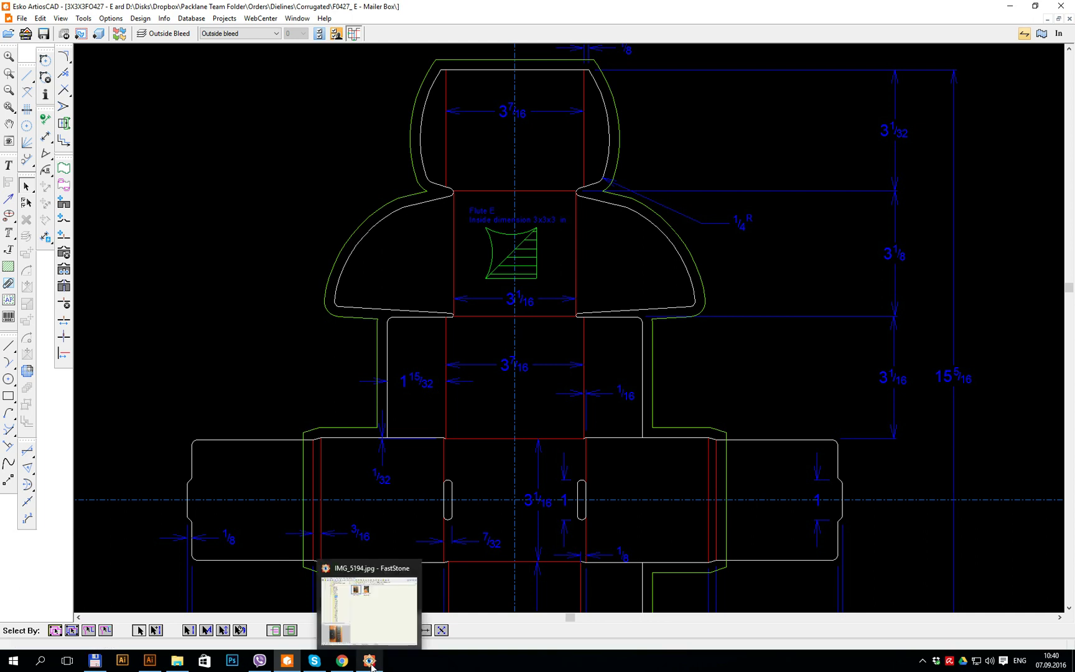
{"action": "left_click", "coordinate": [377, 622]}
{"action": "double_click", "coordinate": [517, 181]}
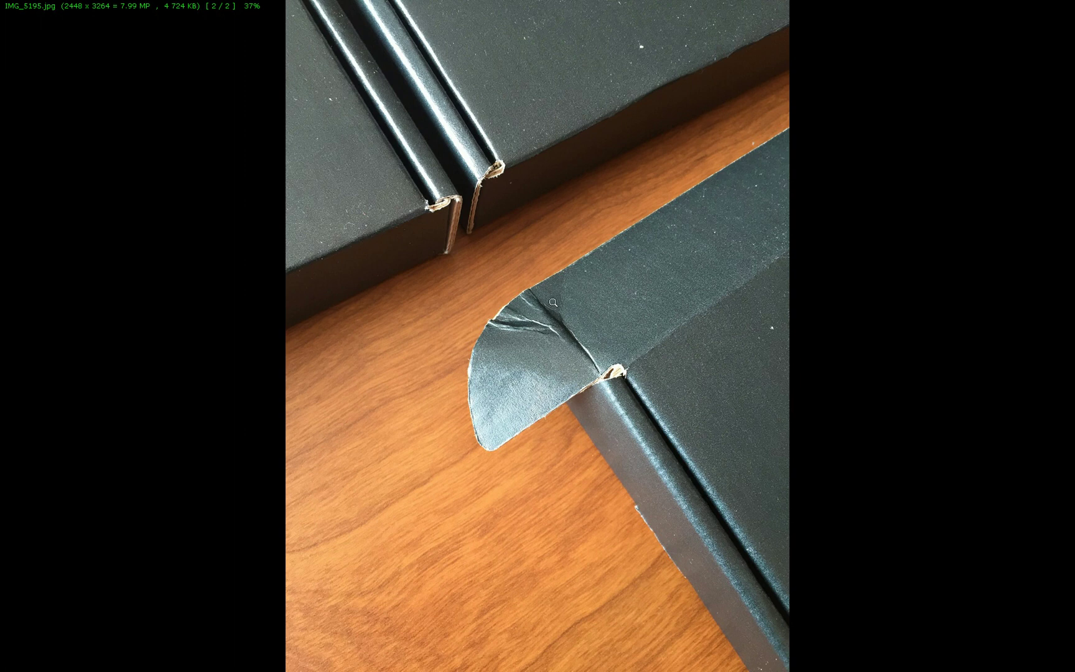
{"action": "key", "text": "Escape"}
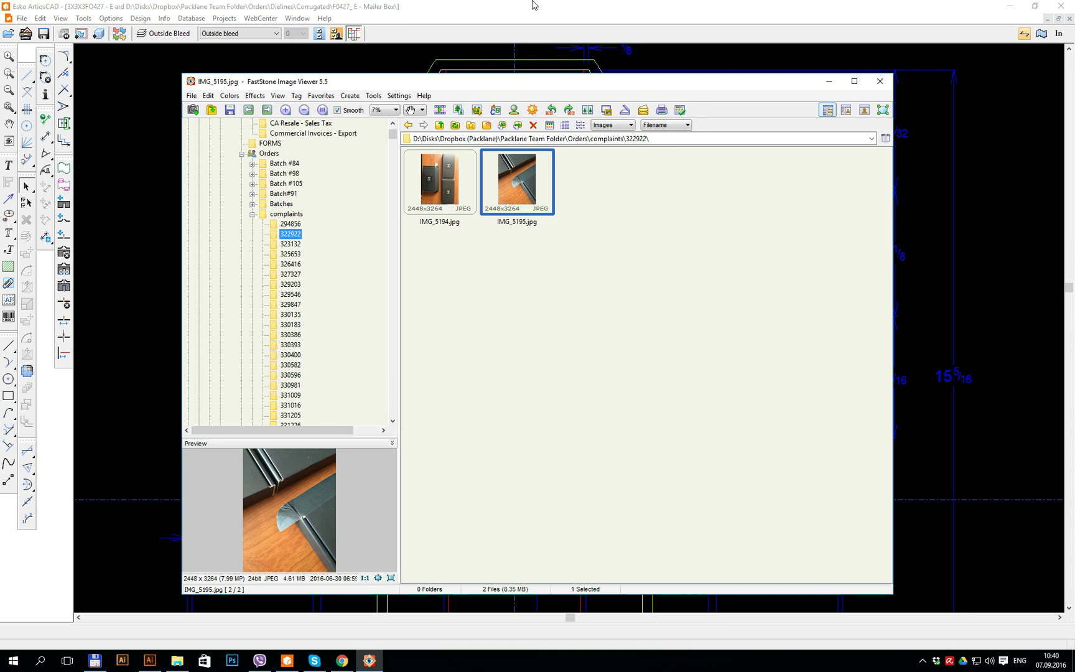
{"action": "left_click", "coordinate": [585, 12]}
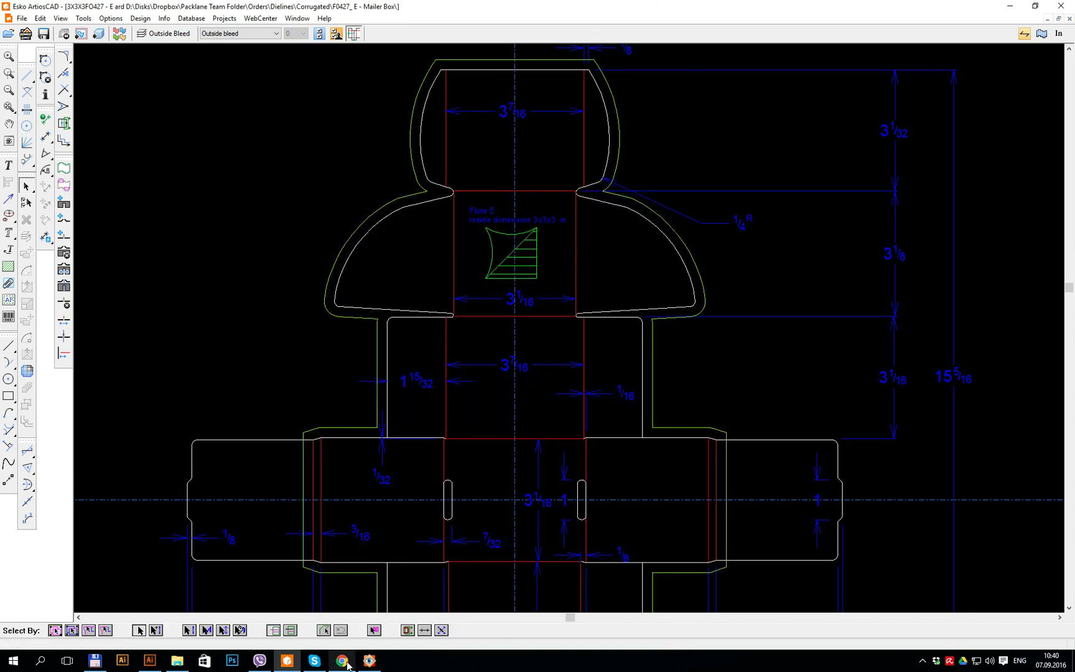
- Switch to Illustrator and generate a mailer box dieline with length, width and depth all set to 3 inches
{"action": "mouse_move", "coordinate": [259, 664]}
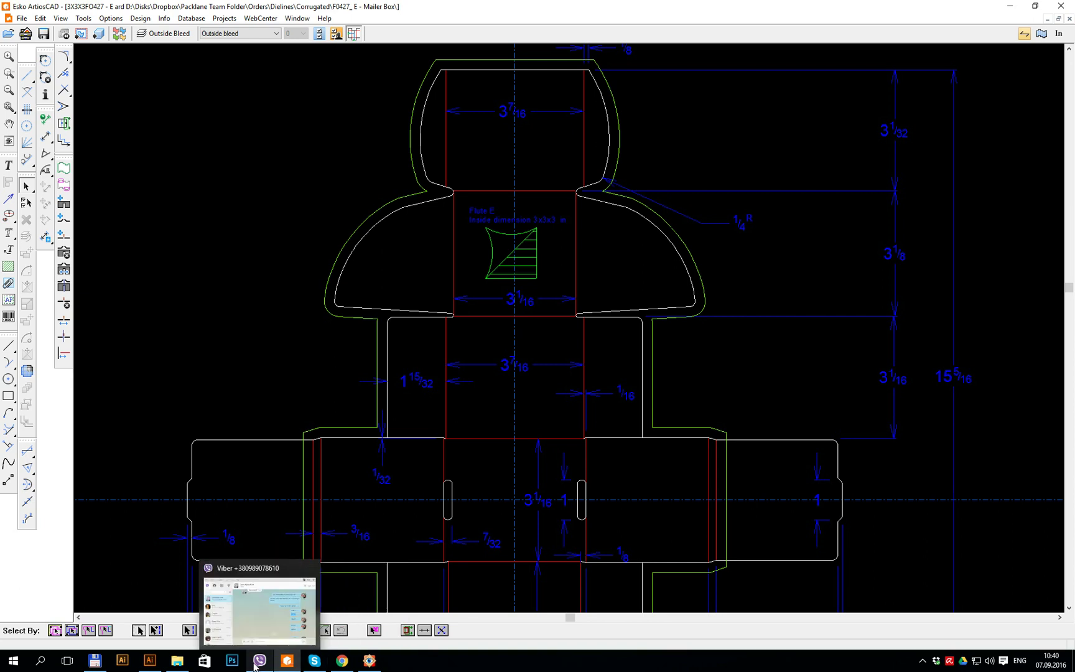
{"action": "left_click", "coordinate": [153, 665]}
{"action": "scroll", "coordinate": [587, 237], "scroll_direction": "down", "scroll_amount": 1}
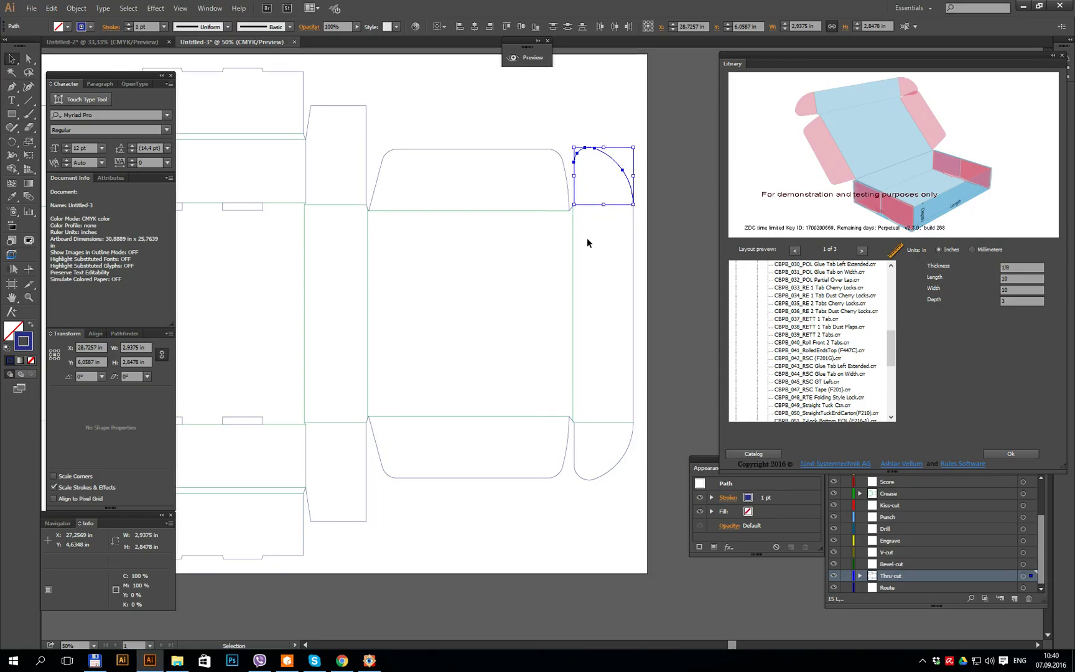
{"action": "left_click", "coordinate": [629, 269]}
{"action": "left_click", "coordinate": [1012, 279]}
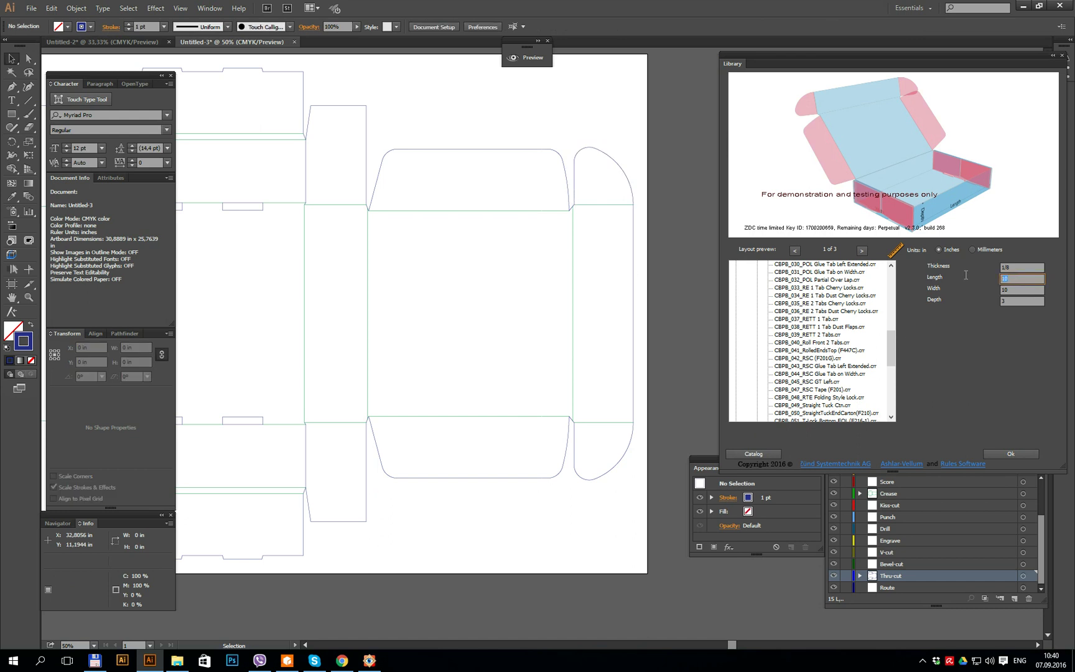
{"action": "left_click", "coordinate": [1043, 290]}
{"action": "type", "text": "3"}
{"action": "left_click", "coordinate": [1011, 453]}
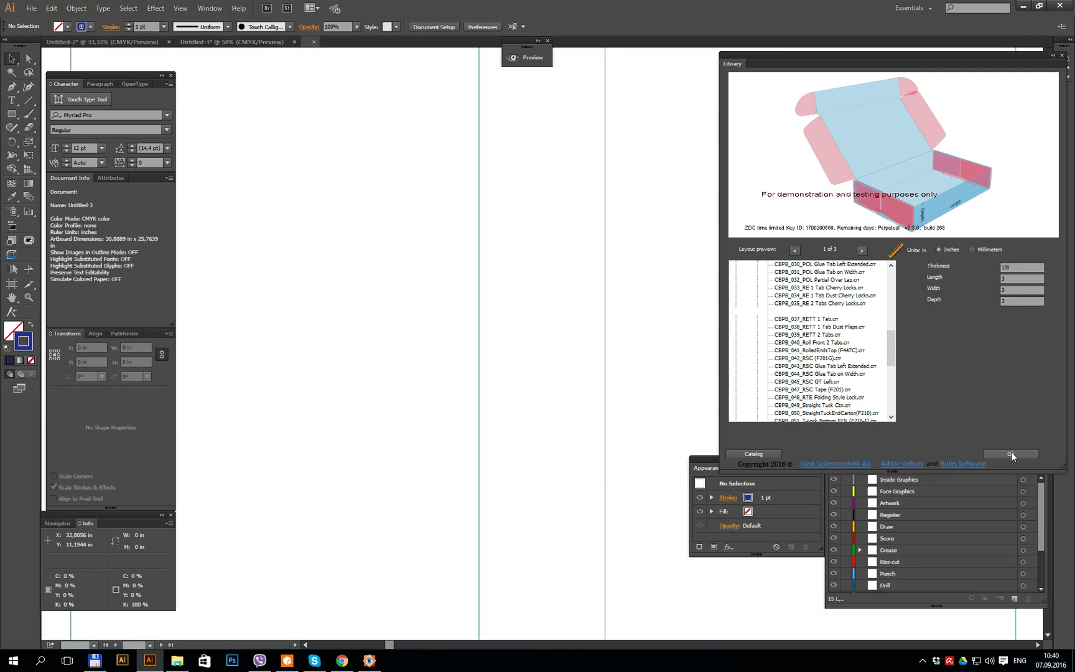
- Select the crease lines around the new dieline's lid panel to inspect their dimensions
{"action": "key", "text": "ctrl+minus"}
{"action": "key", "text": "ctrl+minus"}
{"action": "key", "text": "ctrl+minus"}
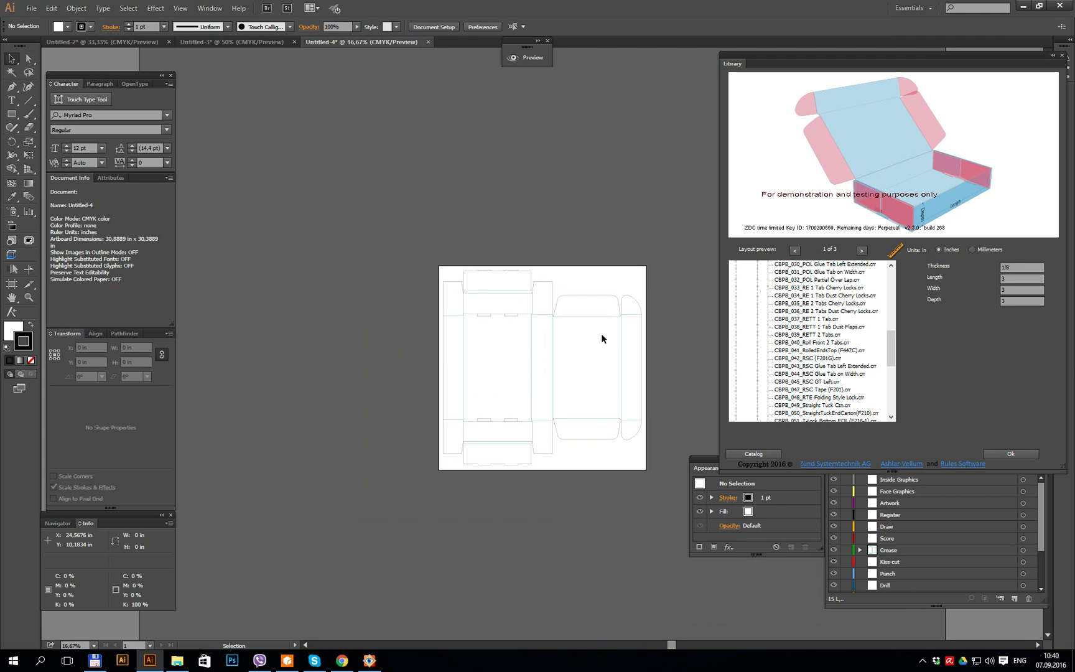
{"action": "key", "text": "ctrl+plus"}
{"action": "key", "text": "ctrl+plus"}
{"action": "key", "text": "ctrl+plus"}
{"action": "scroll", "coordinate": [460, 202], "scroll_direction": "down", "scroll_amount": 1}
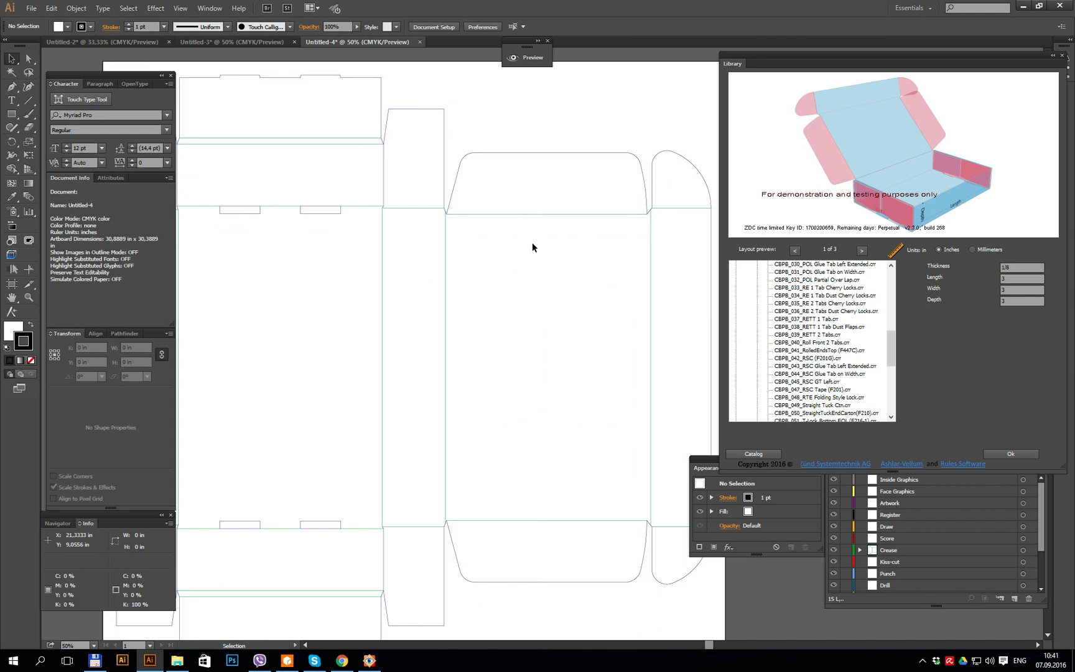
{"action": "left_click_drag", "start_coordinate": [526, 168], "coordinate": [563, 548]}
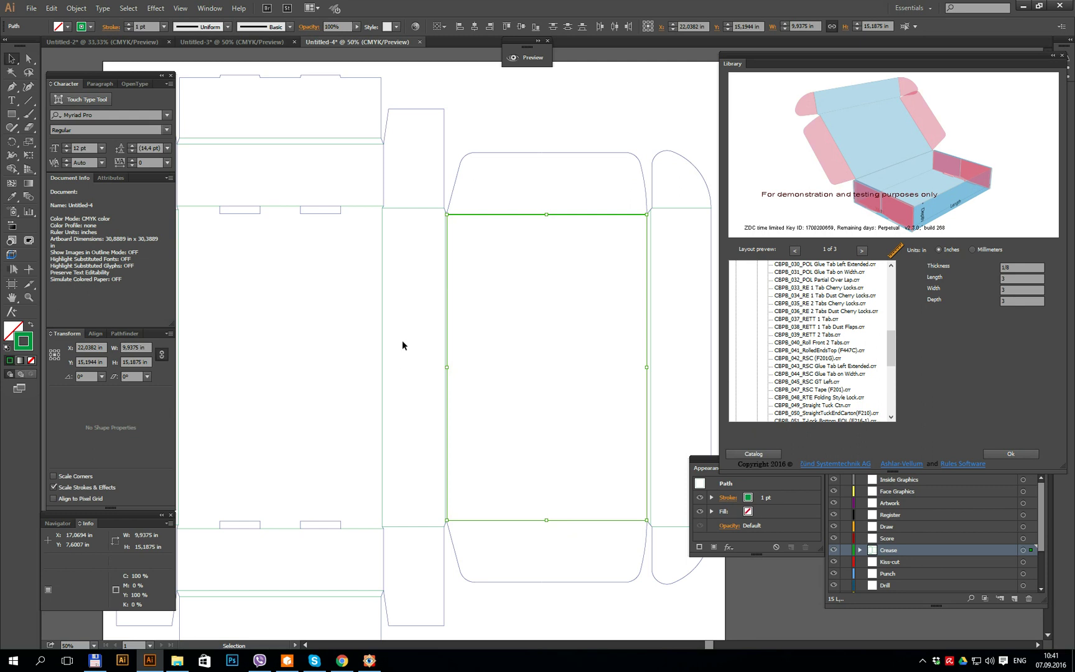
{"action": "left_click_drag", "start_coordinate": [423, 309], "coordinate": [673, 353]}
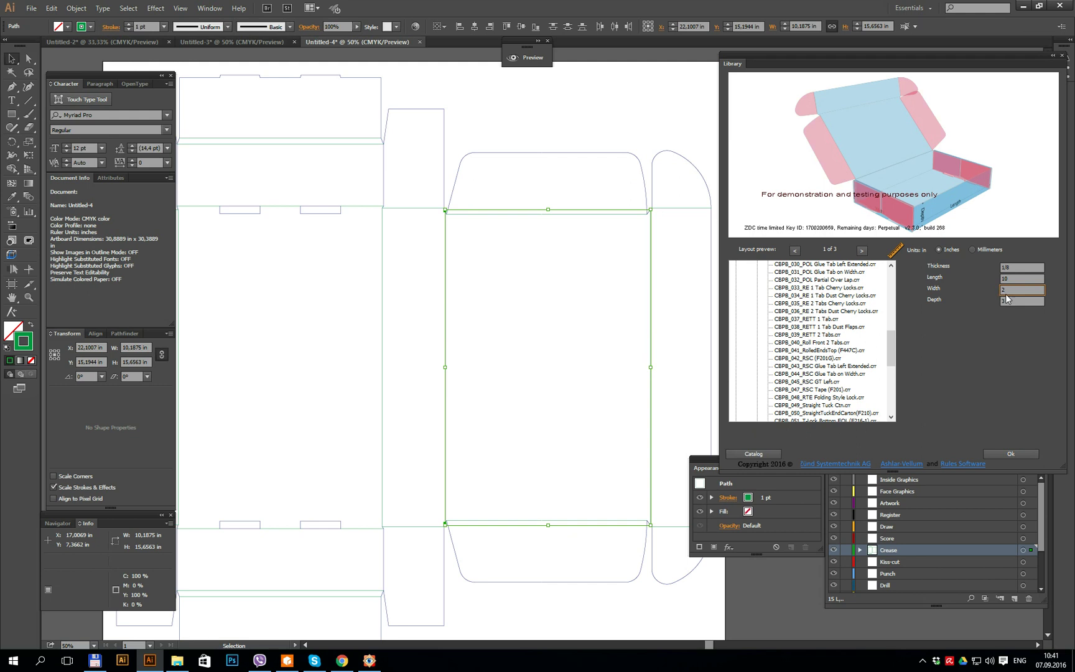
- Generate a mailer dieline with length 5, width 6 and depth 3 inches, and examine its lid flaps and ears
{"action": "double_click", "coordinate": [1013, 279]}
{"action": "type", "text": "5"}
{"action": "key", "text": "Tab"}
{"action": "left_click", "coordinate": [1012, 299]}
{"action": "left_click", "coordinate": [1010, 454]}
{"action": "scroll", "coordinate": [467, 267], "scroll_direction": "down", "scroll_amount": 2}
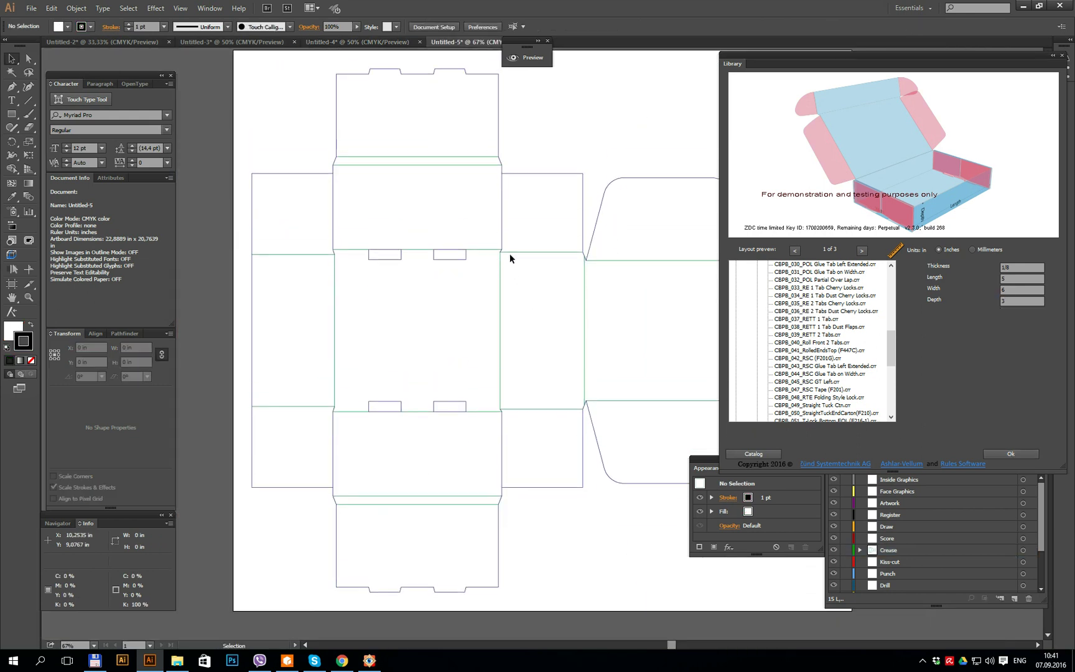
{"action": "scroll", "coordinate": [585, 271], "scroll_direction": "up", "scroll_amount": 2}
{"action": "left_click_drag", "start_coordinate": [672, 644], "coordinate": [728, 640]}
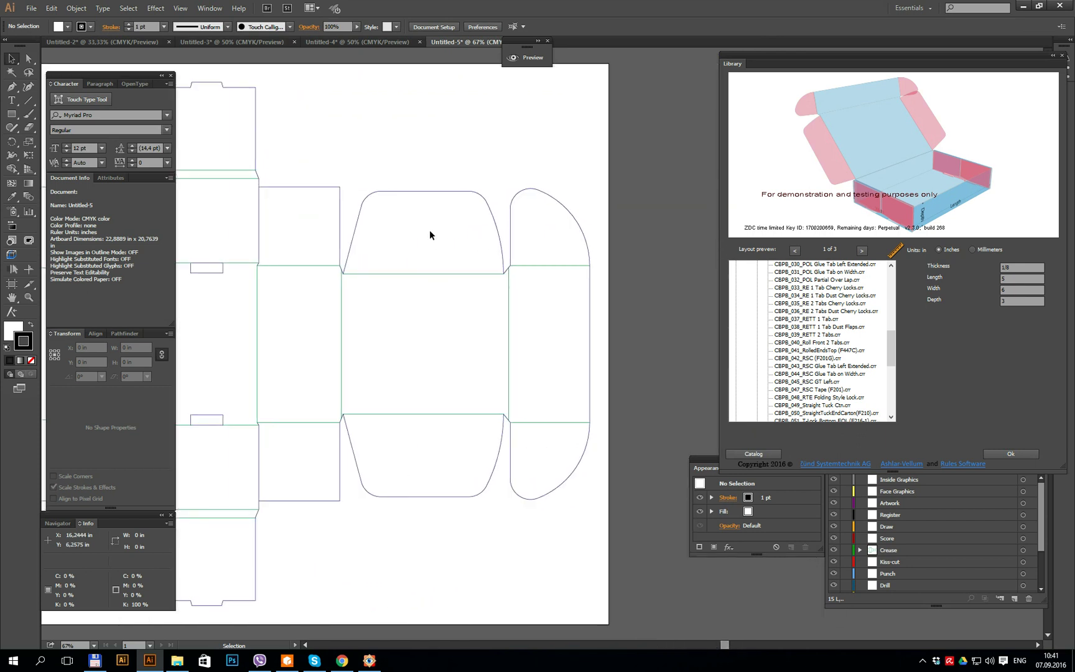
{"action": "left_click_drag", "start_coordinate": [728, 644], "coordinate": [709, 644]}
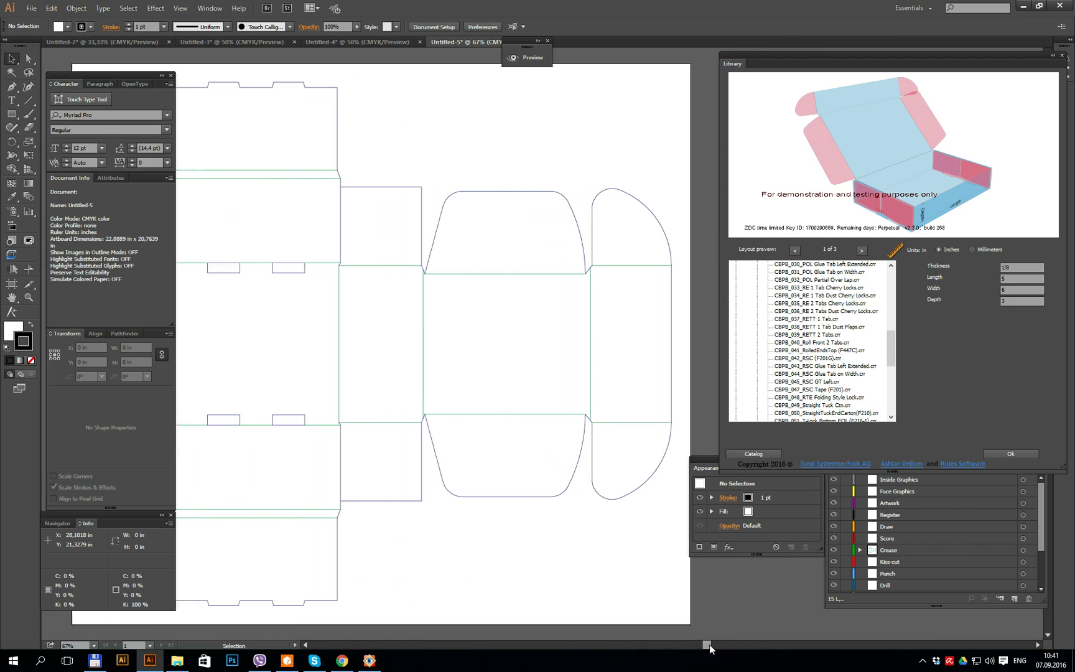
- Generate a mailer dieline with the depth set to 6 inches and select the lid panel's crease rectangle to inspect it
{"action": "double_click", "coordinate": [1009, 301]}
{"action": "left_click", "coordinate": [1013, 454]}
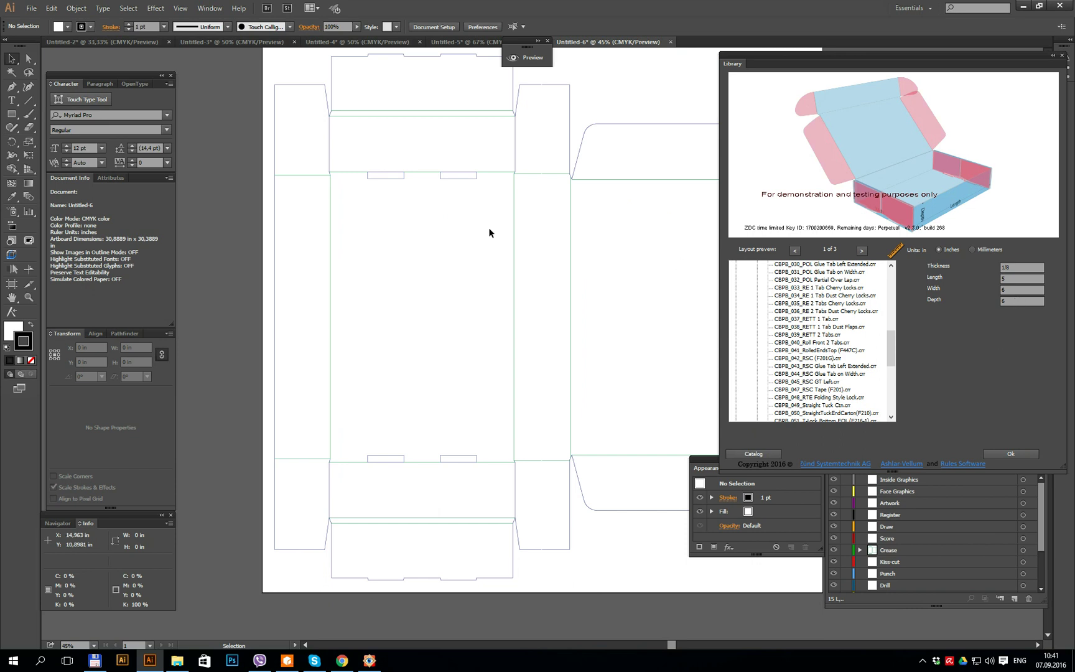
{"action": "left_click_drag", "start_coordinate": [448, 240], "coordinate": [679, 316]}
{"action": "left_click_drag", "start_coordinate": [610, 200], "coordinate": [648, 460]}
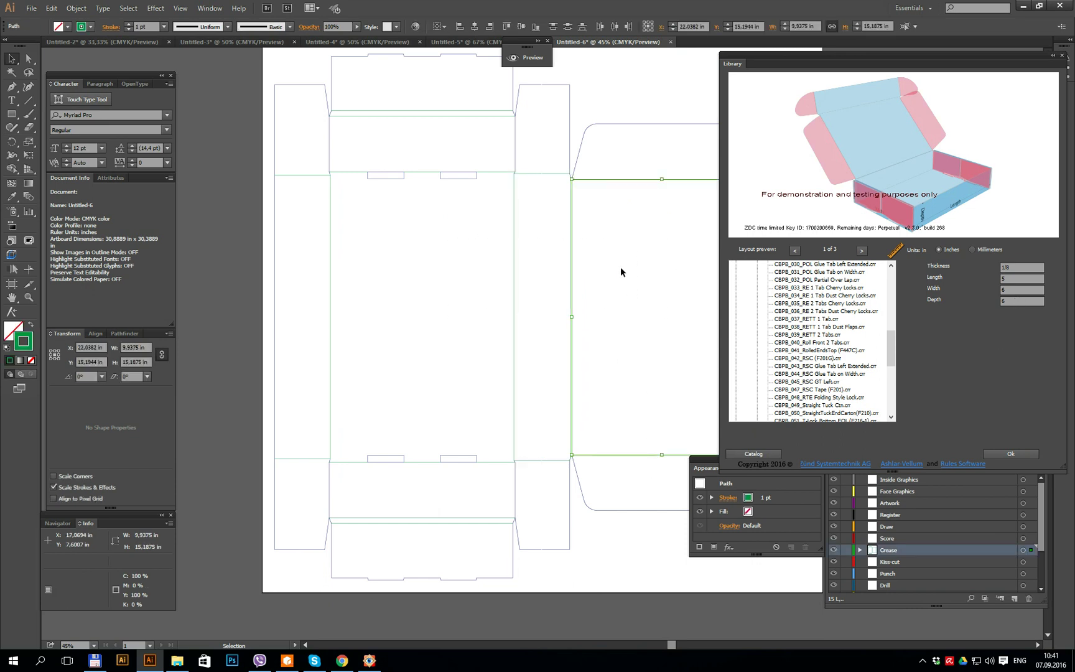
- Generate a mailer dieline with the depth set to 4 inches and examine its lid side flaps and curved ears
{"action": "double_click", "coordinate": [1021, 303]}
{"action": "type", "text": "5"}
{"action": "left_click", "coordinate": [1011, 453]}
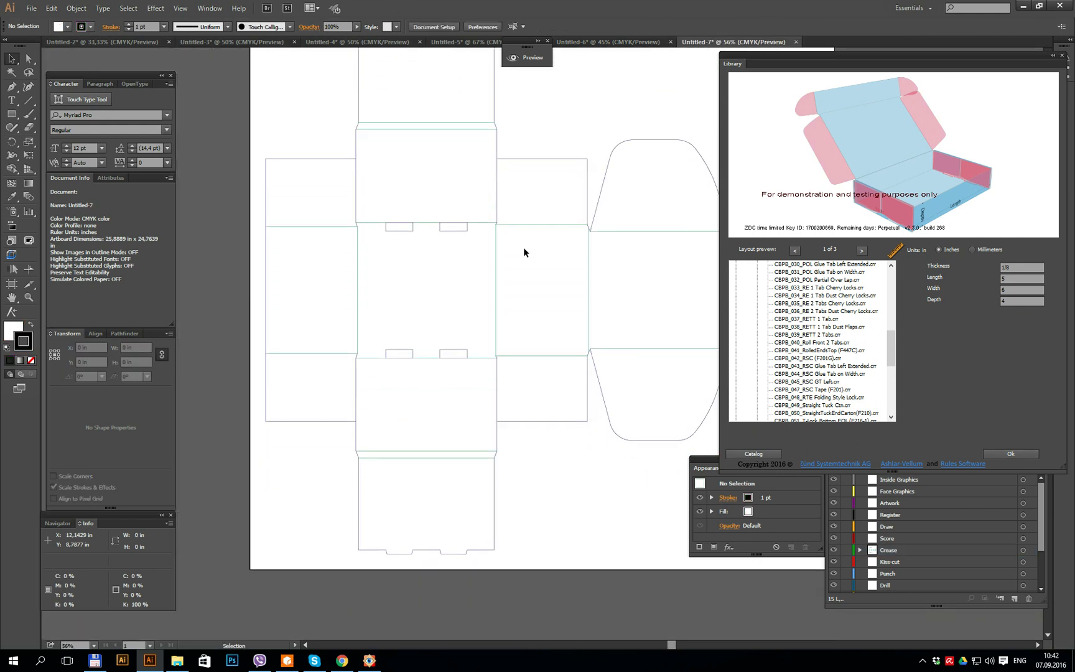
{"action": "scroll", "coordinate": [523, 260], "scroll_direction": "down", "scroll_amount": 2}
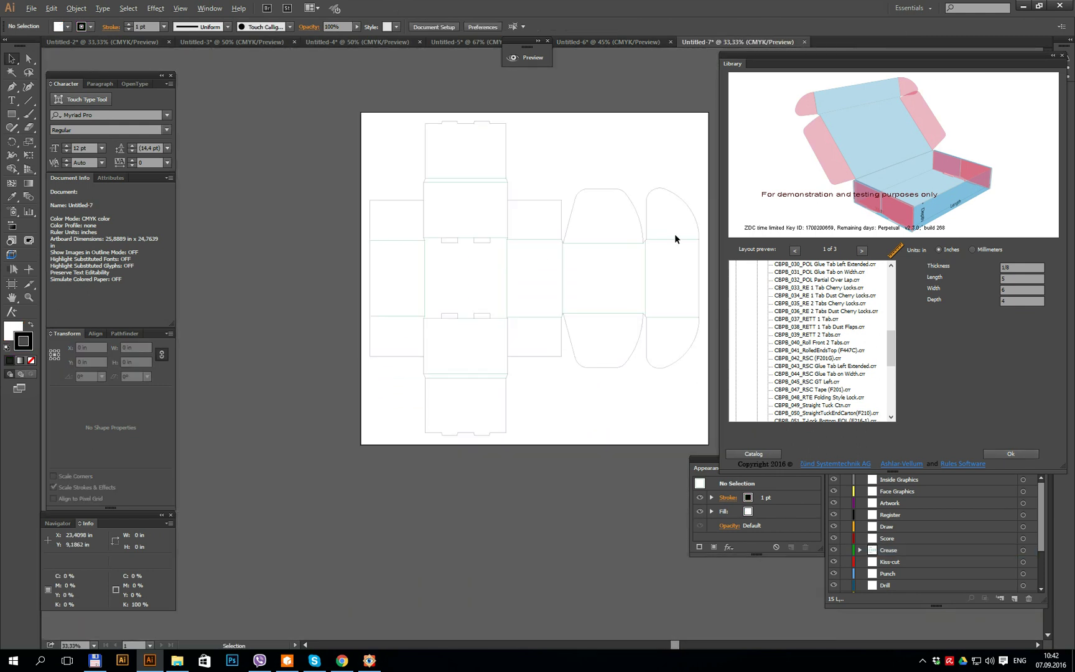
{"action": "scroll", "coordinate": [675, 233], "scroll_direction": "up", "scroll_amount": 2}
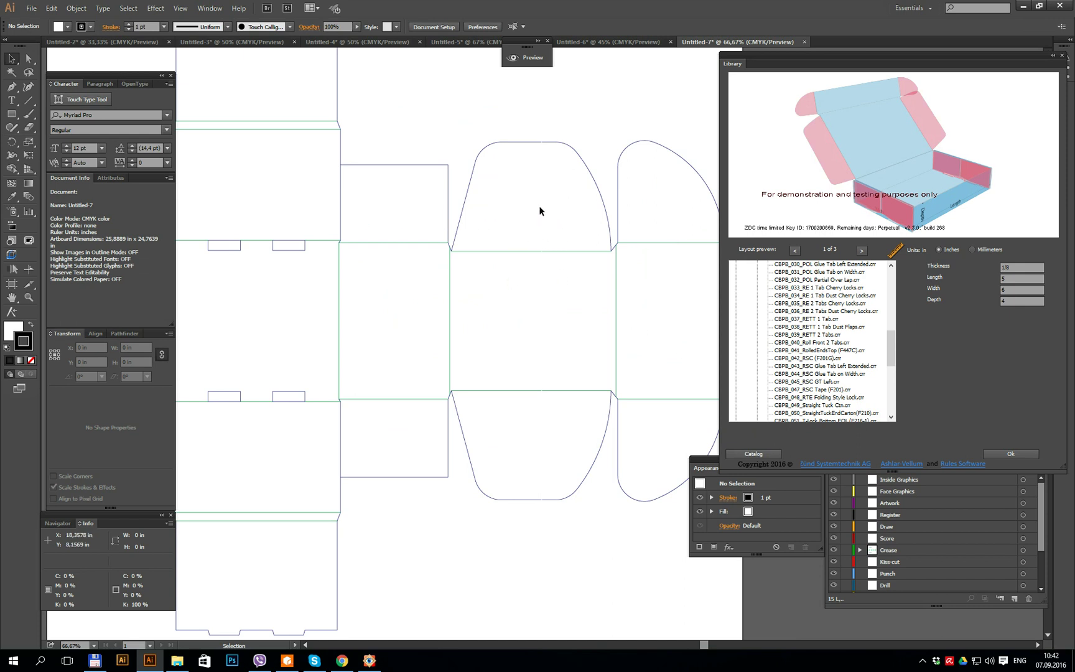
{"action": "left_click_drag", "start_coordinate": [707, 647], "coordinate": [737, 647]}
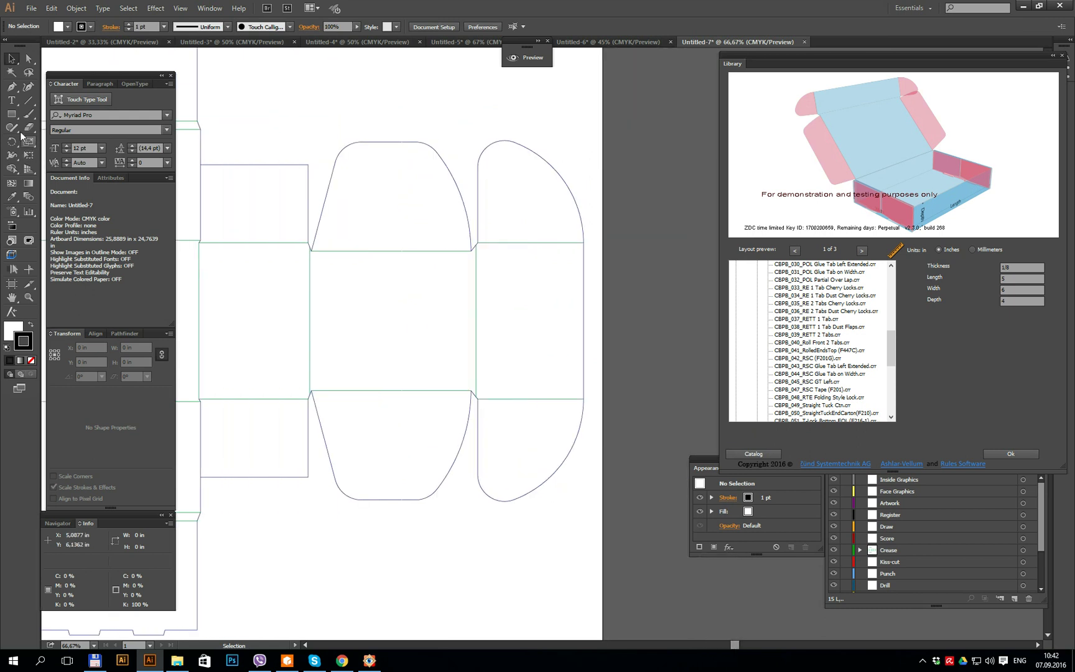
- Draw a circle about 7.99 inches in diameter with the Ellipse tool beside the curved ears
{"action": "left_click_drag", "start_coordinate": [15, 118], "coordinate": [59, 140]}
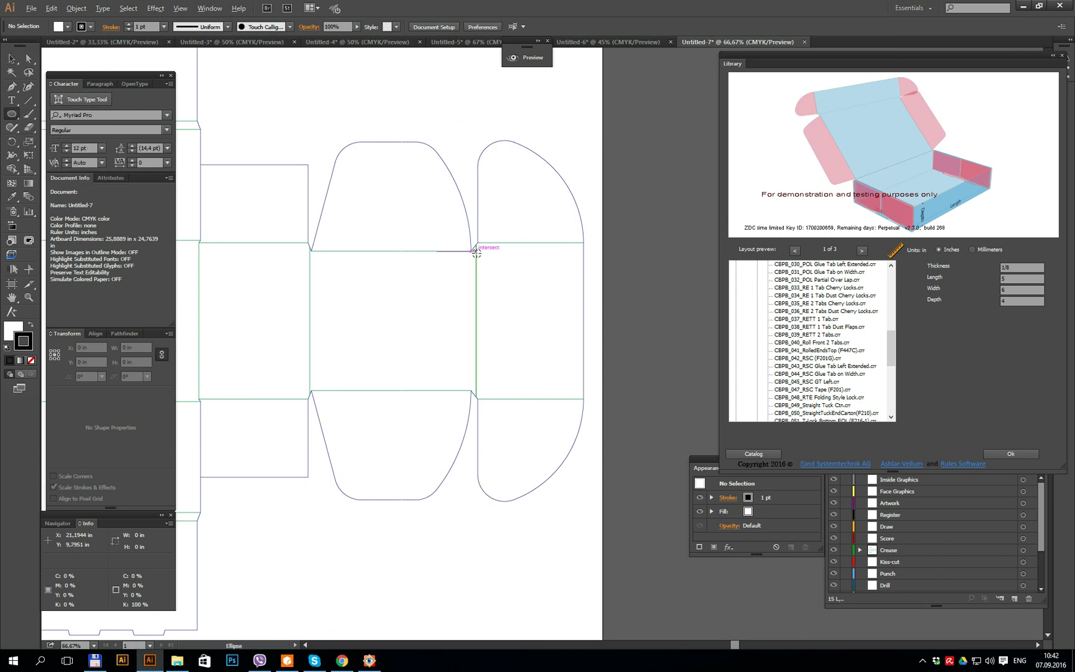
{"action": "left_click_drag", "start_coordinate": [476, 252], "coordinate": [690, 469]}
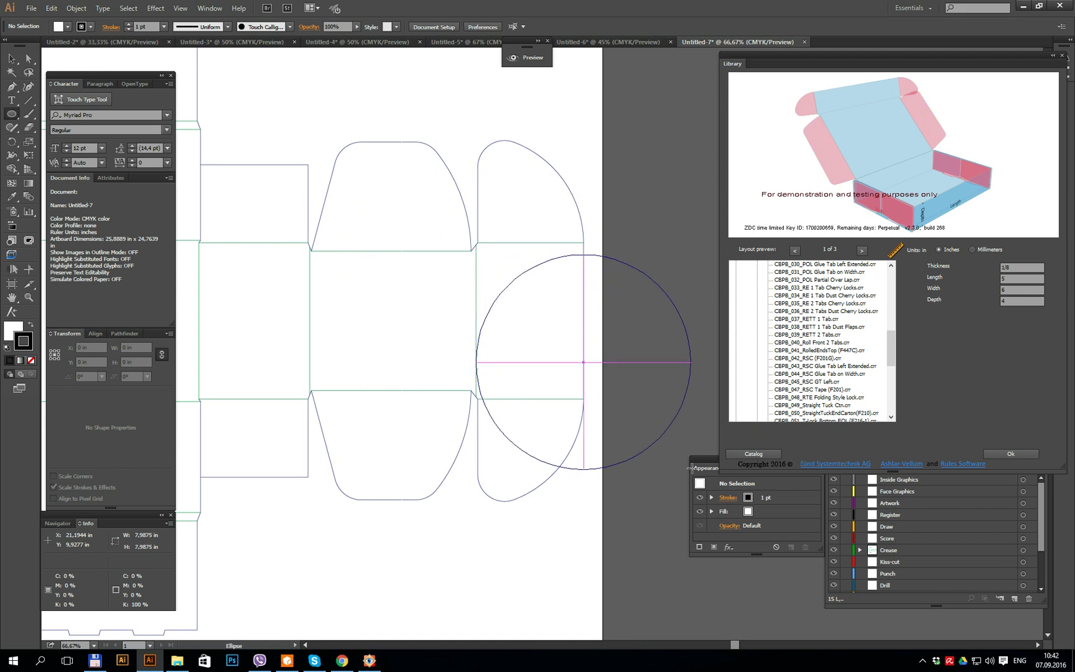
{"action": "left_click", "coordinate": [11, 58]}
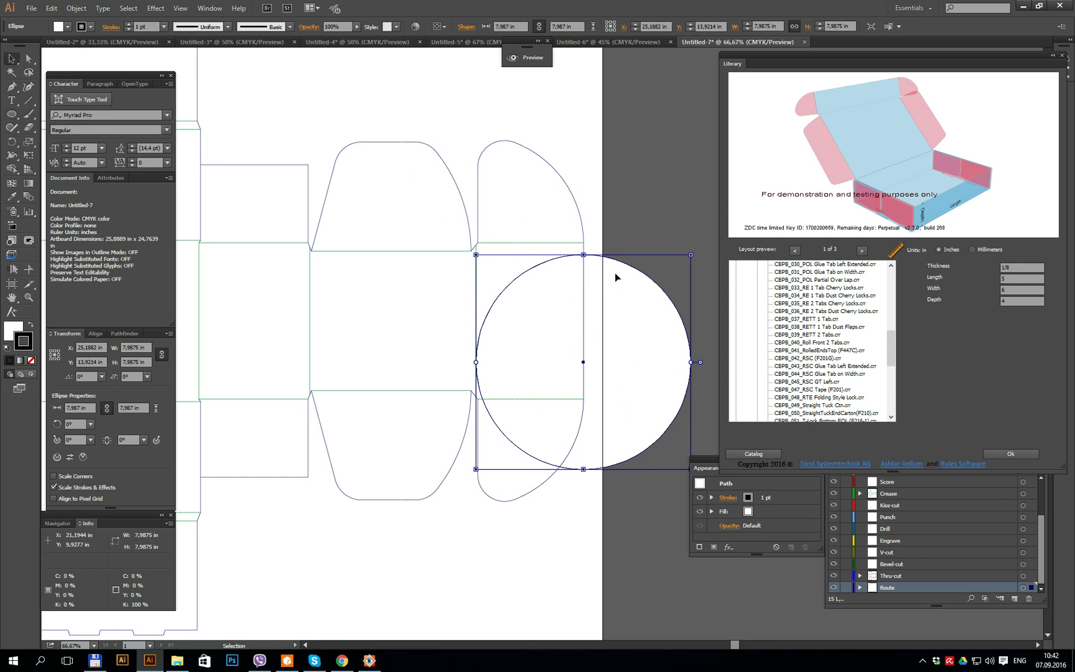
- Move the circle so its centre sits on the inner end of the upper ear's fold line, for comparison with the ear's curve
{"action": "left_click_drag", "start_coordinate": [621, 264], "coordinate": [515, 139]}
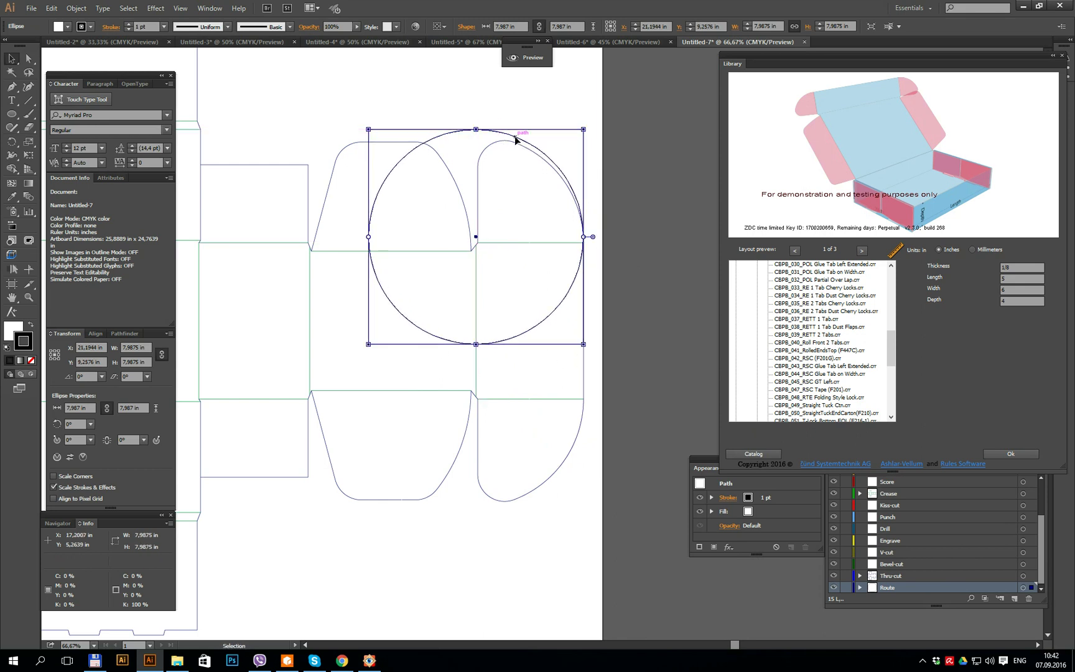
{"action": "scroll", "coordinate": [473, 231], "scroll_direction": "up", "scroll_amount": 2}
{"action": "left_click_drag", "start_coordinate": [492, 292], "coordinate": [495, 304]}
{"action": "scroll", "coordinate": [495, 304], "scroll_direction": "down", "scroll_amount": 2}
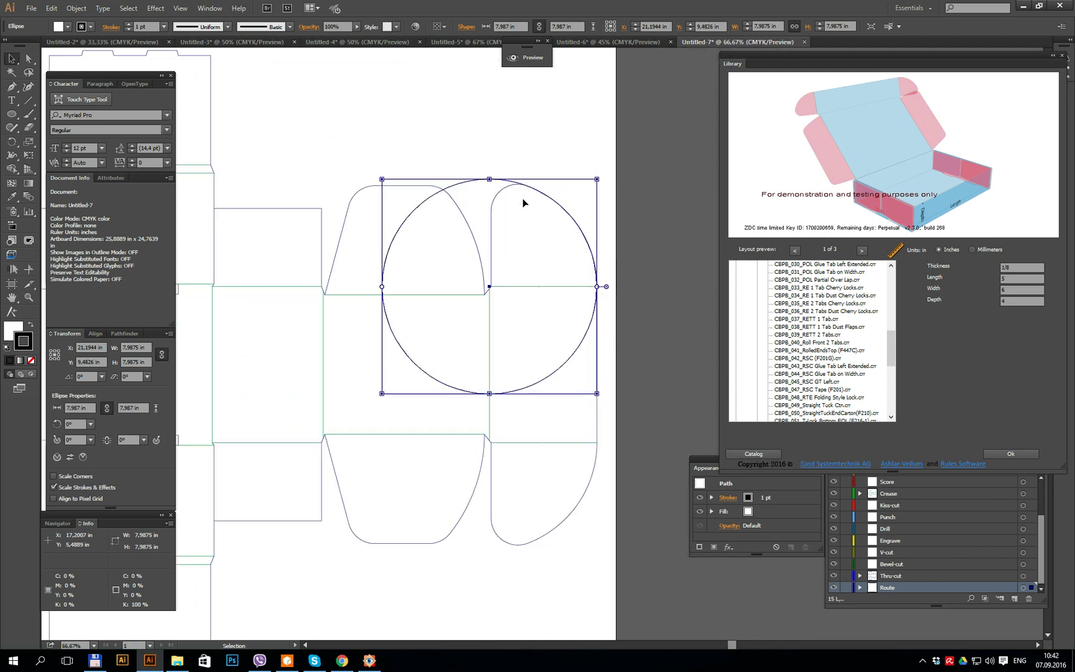
{"action": "scroll", "coordinate": [519, 216], "scroll_direction": "down", "scroll_amount": 1}
{"action": "scroll", "coordinate": [350, 189], "scroll_direction": "up", "scroll_amount": 1}
{"action": "scroll", "coordinate": [549, 256], "scroll_direction": "down", "scroll_amount": 1}
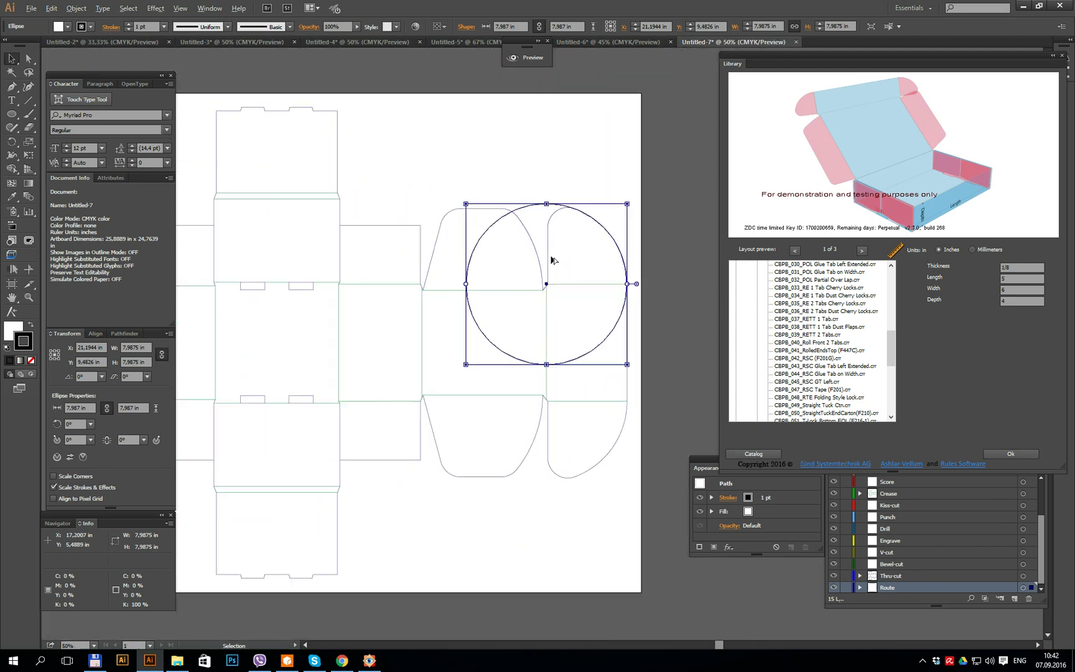
- Draw a second circle about 12.17 inches in diameter over the lower part of the dieline
{"action": "left_click", "coordinate": [11, 114]}
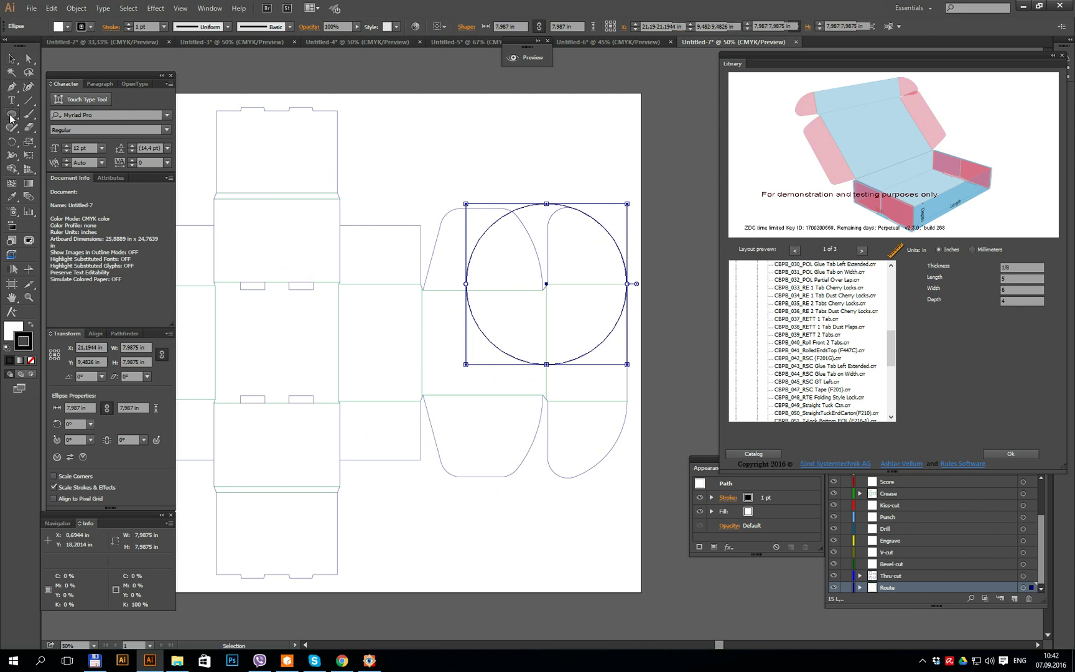
{"action": "left_click_drag", "start_coordinate": [215, 283], "coordinate": [337, 339]}
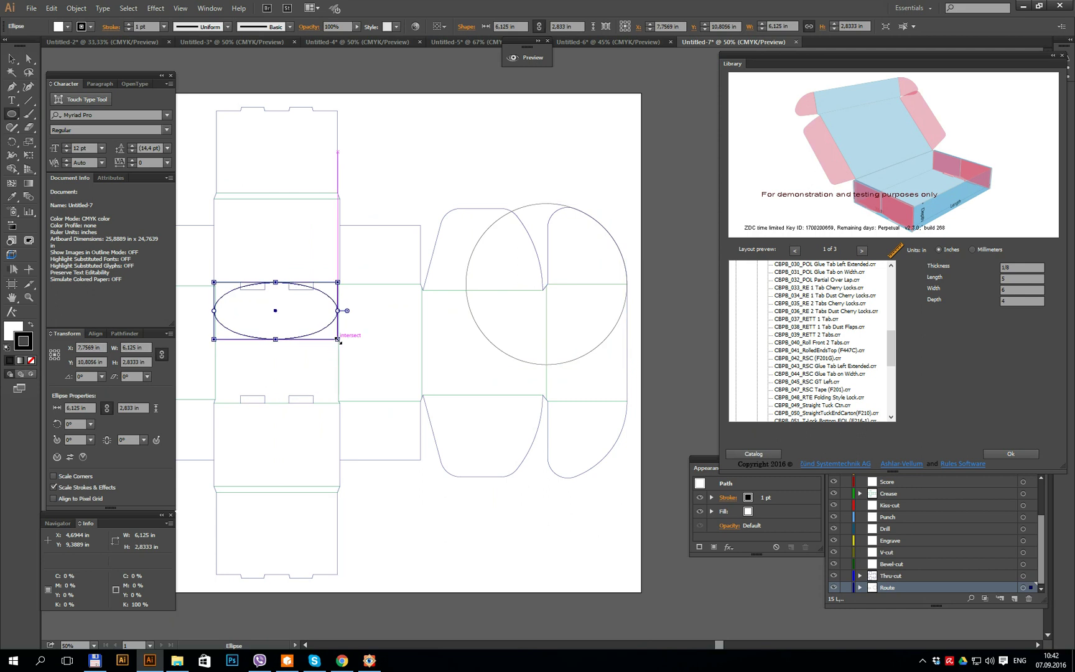
{"action": "key", "text": "ctrl+z"}
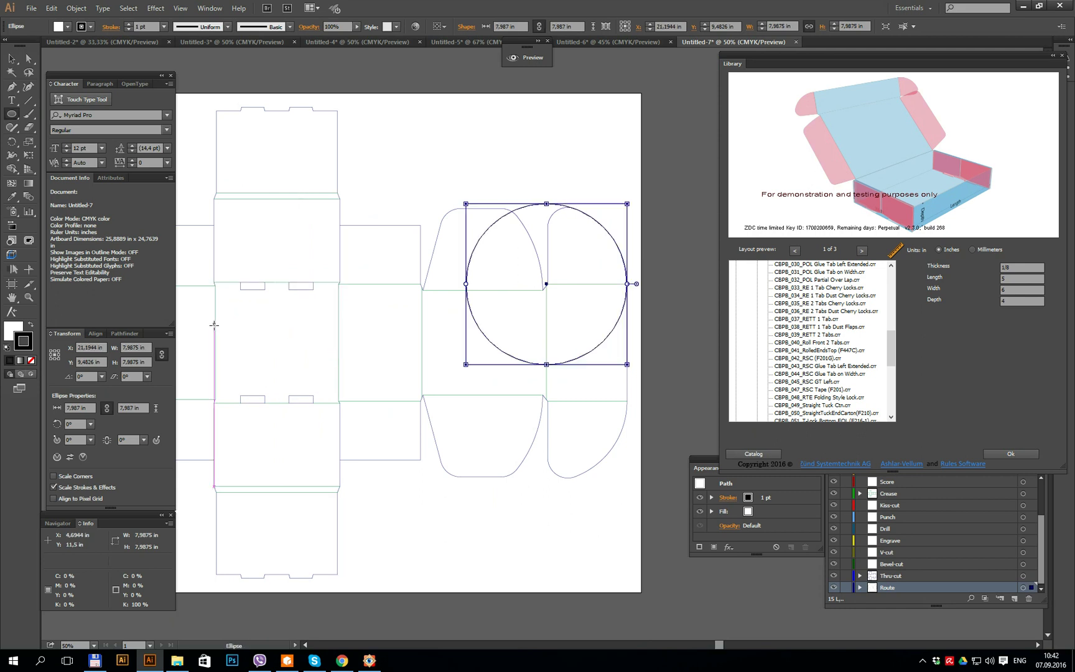
{"action": "left_click_drag", "start_coordinate": [215, 400], "coordinate": [459, 530]}
{"action": "left_click", "coordinate": [11, 58]}
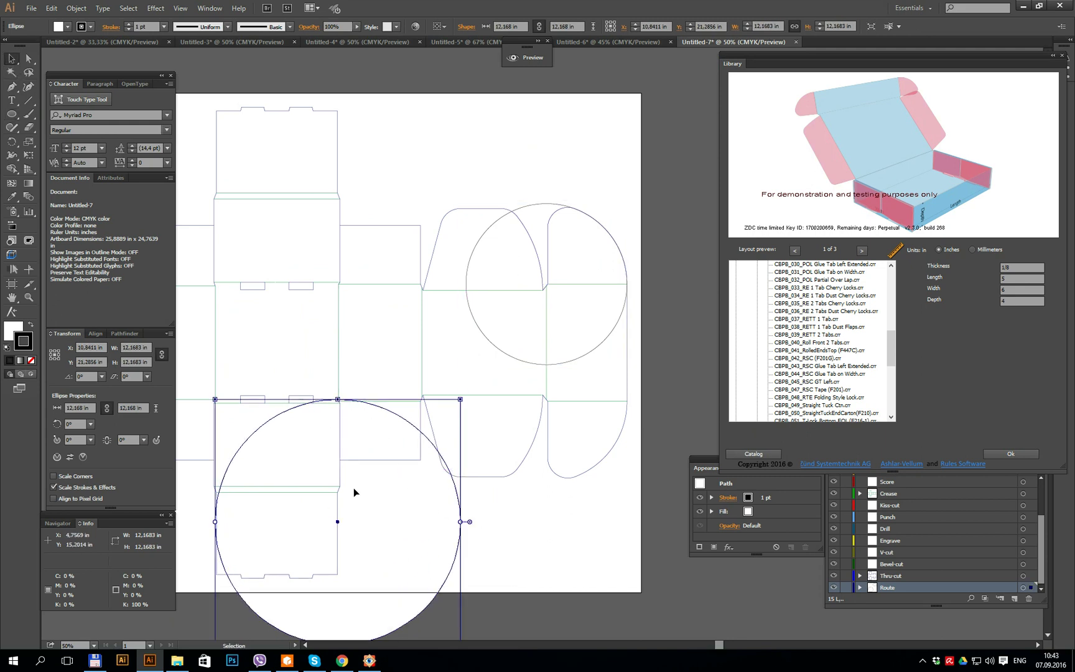
- Centre the larger circle on the lower side flap's fold corner nearest the box base, for comparison with the flap's curve
{"action": "left_click_drag", "start_coordinate": [342, 529], "coordinate": [422, 397]}
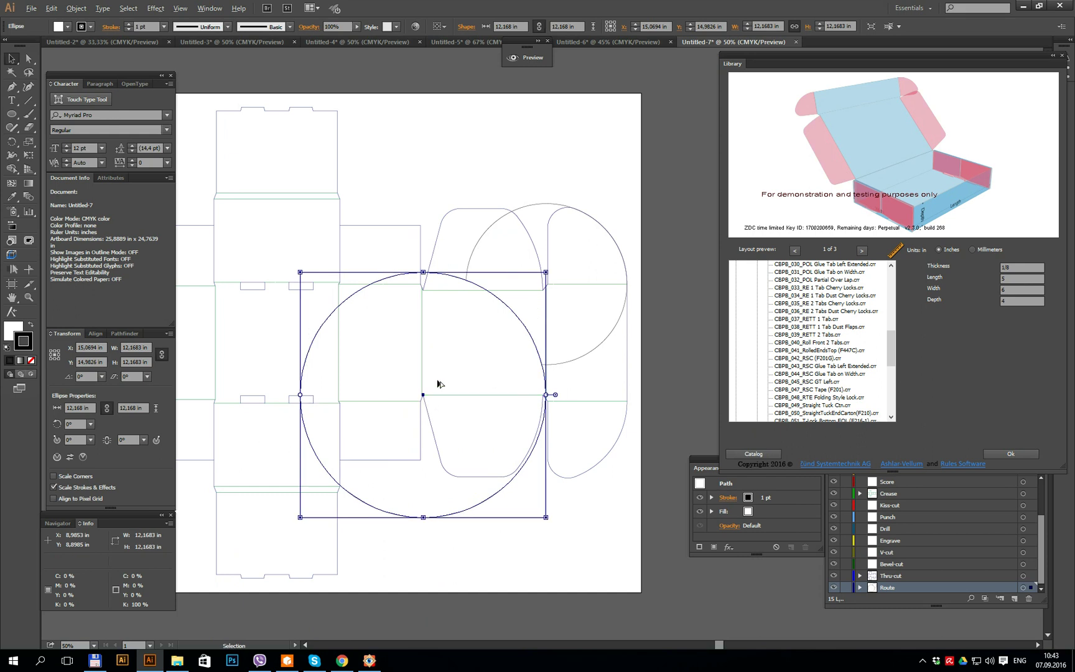
{"action": "scroll", "coordinate": [436, 389], "scroll_direction": "up", "scroll_amount": 1}
{"action": "scroll", "coordinate": [427, 392], "scroll_direction": "up", "scroll_amount": 2}
{"action": "left_click_drag", "start_coordinate": [412, 408], "coordinate": [408, 405]}
{"action": "scroll", "coordinate": [412, 408], "scroll_direction": "down", "scroll_amount": 2}
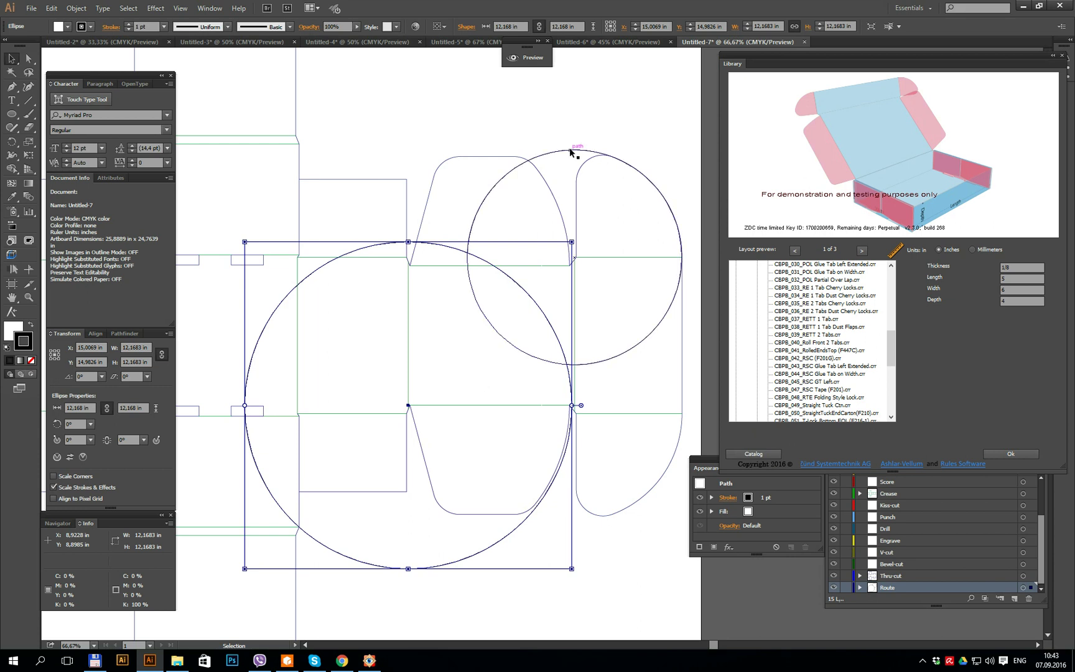
- Move the smaller circle aside over the back panel area and select the anchor points of the upper ear's curved top
{"action": "left_click_drag", "start_coordinate": [569, 148], "coordinate": [411, 114]}
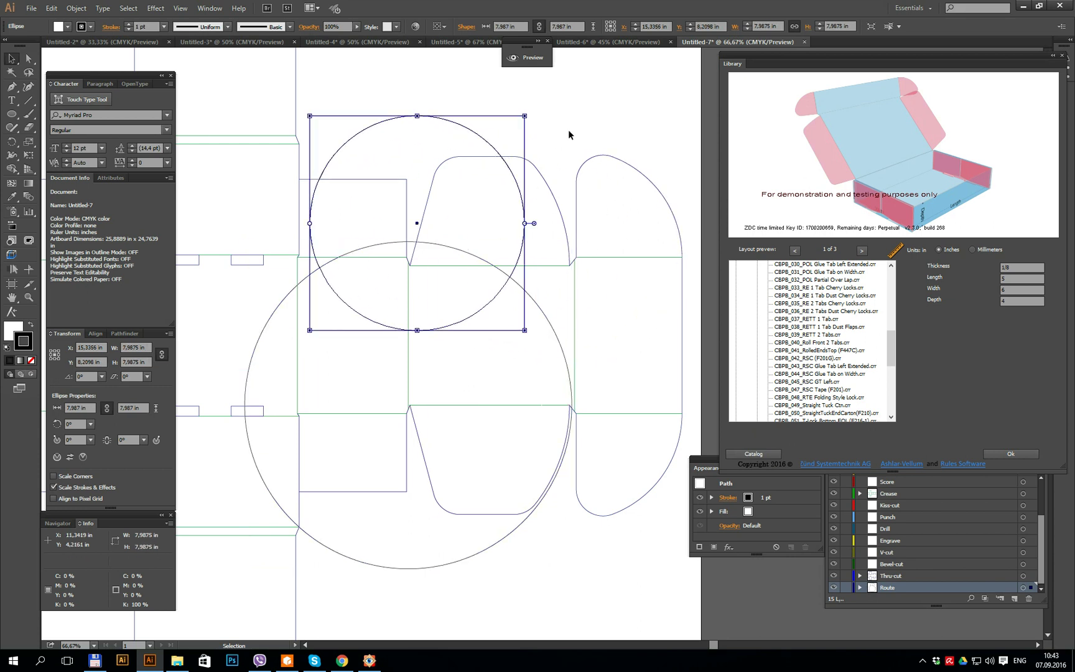
{"action": "left_click", "coordinate": [570, 142]}
{"action": "key", "text": "a"}
{"action": "left_click_drag", "start_coordinate": [557, 126], "coordinate": [689, 195]}
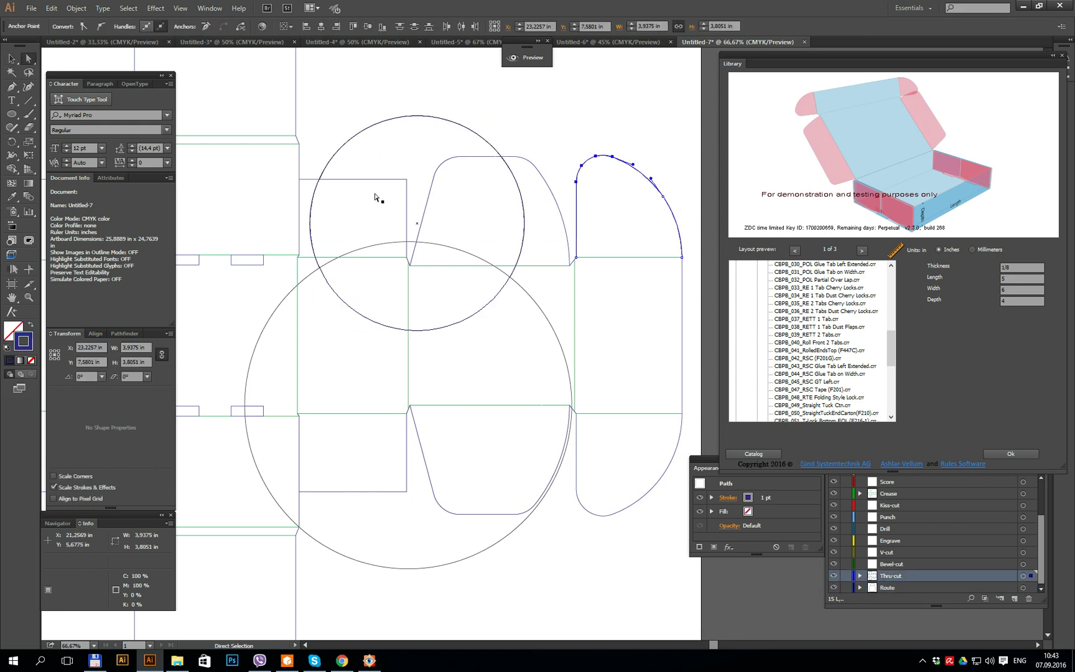
{"action": "key", "text": "Return"}
{"action": "left_click", "coordinate": [542, 274]}
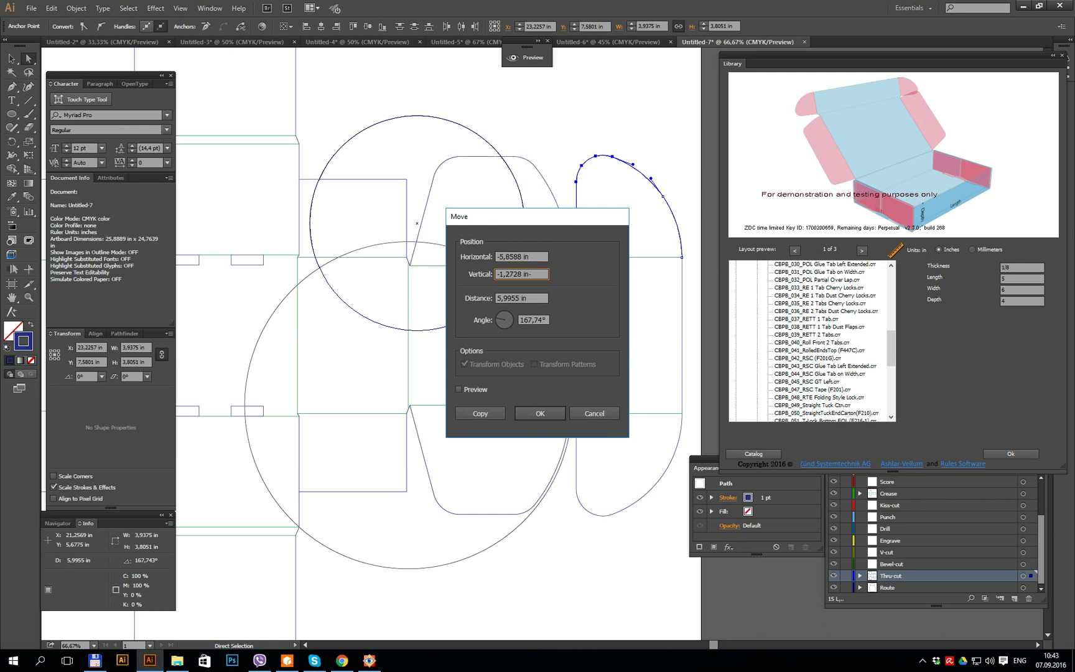
{"action": "double_click", "coordinate": [547, 321]}
{"action": "type", "text": "90"}
{"action": "left_click", "coordinate": [542, 275]}
{"action": "left_click", "coordinate": [543, 413]}
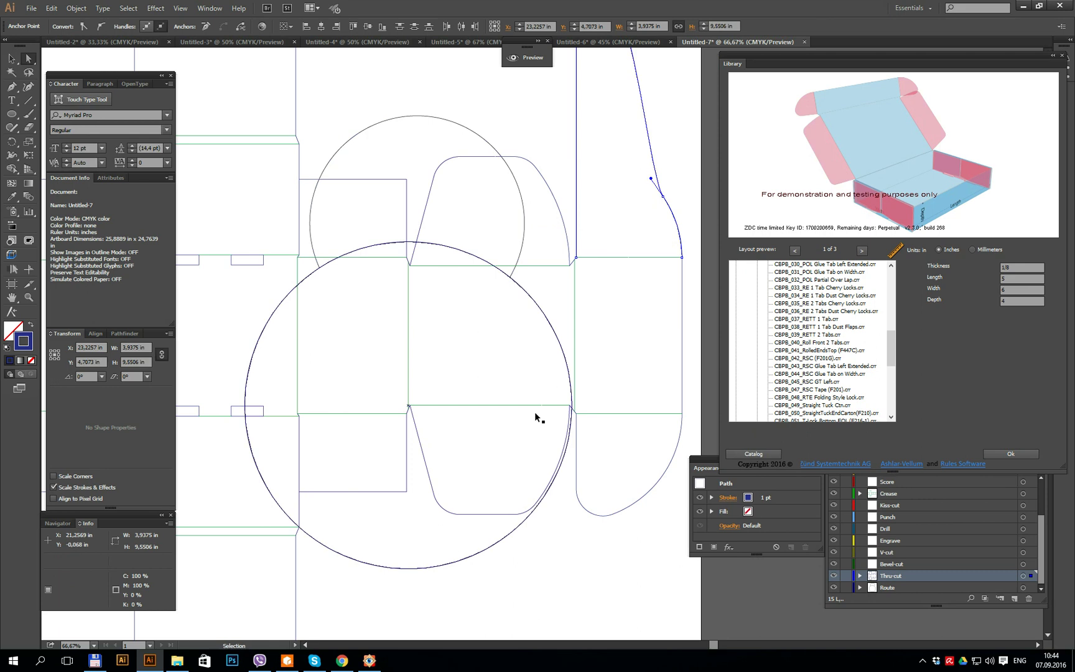
{"action": "key", "text": "ctrl+z"}
{"action": "key", "text": "Return"}
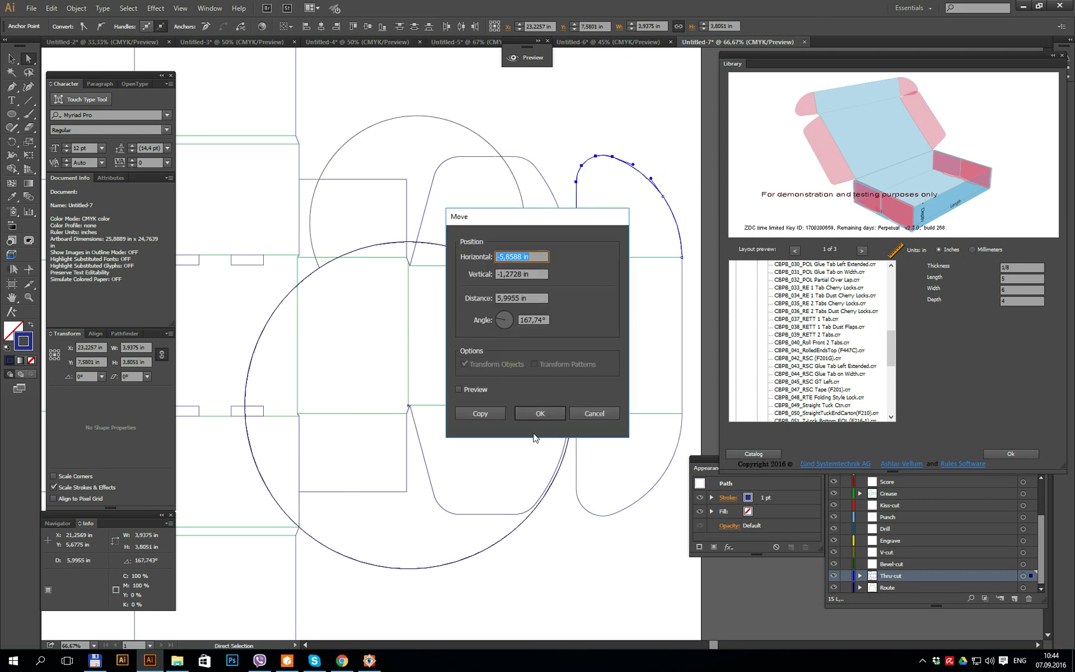
{"action": "left_click_drag", "start_coordinate": [549, 319], "coordinate": [464, 319]}
{"action": "type", "text": "90"}
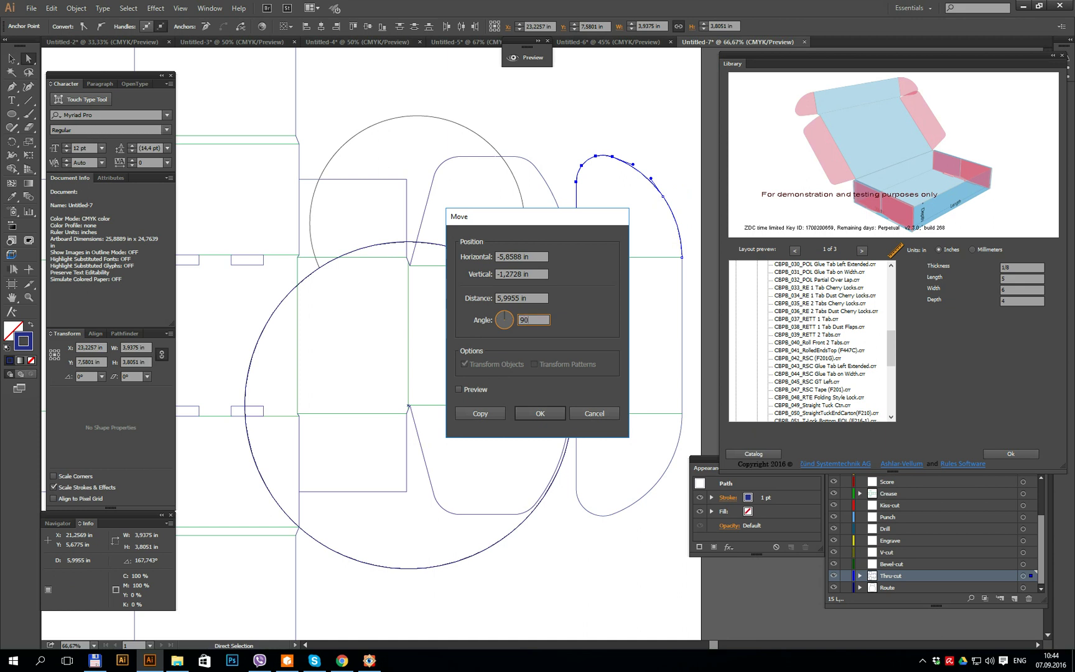
{"action": "key", "text": "Return"}
{"action": "key", "text": "ctrl+z"}
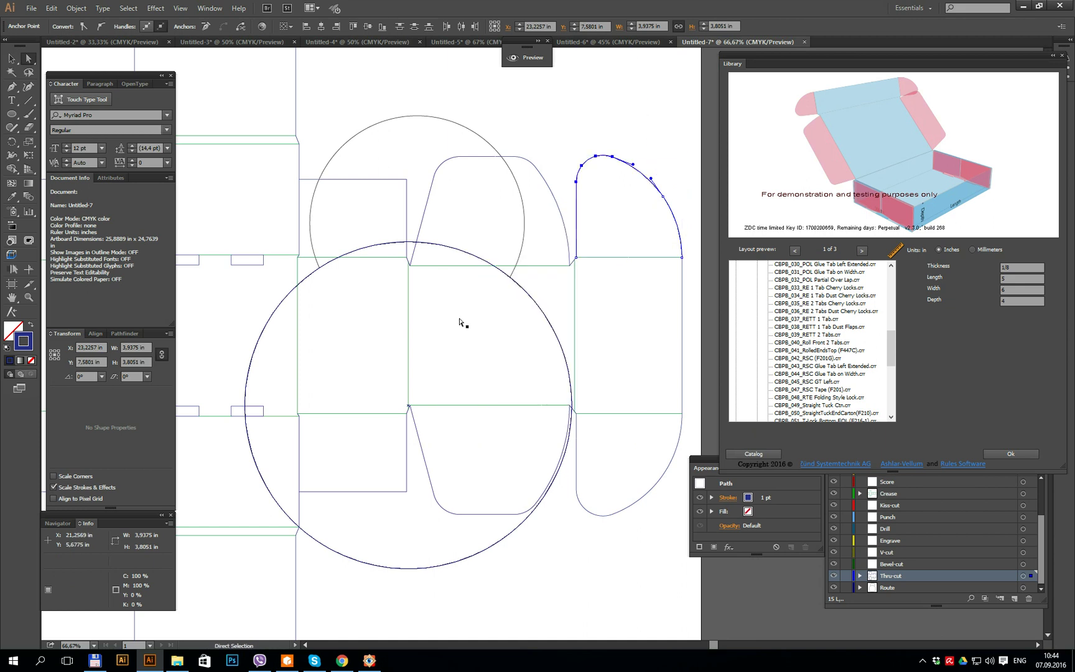
{"action": "key", "text": "Return"}
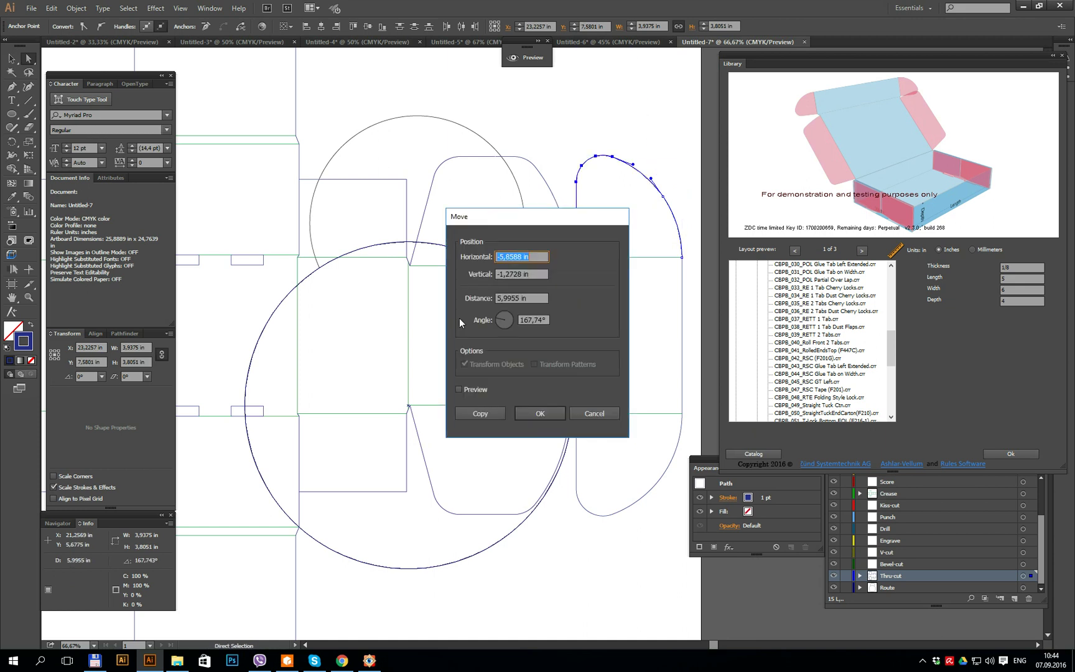
{"action": "double_click", "coordinate": [538, 319]}
{"action": "type", "text": "90"}
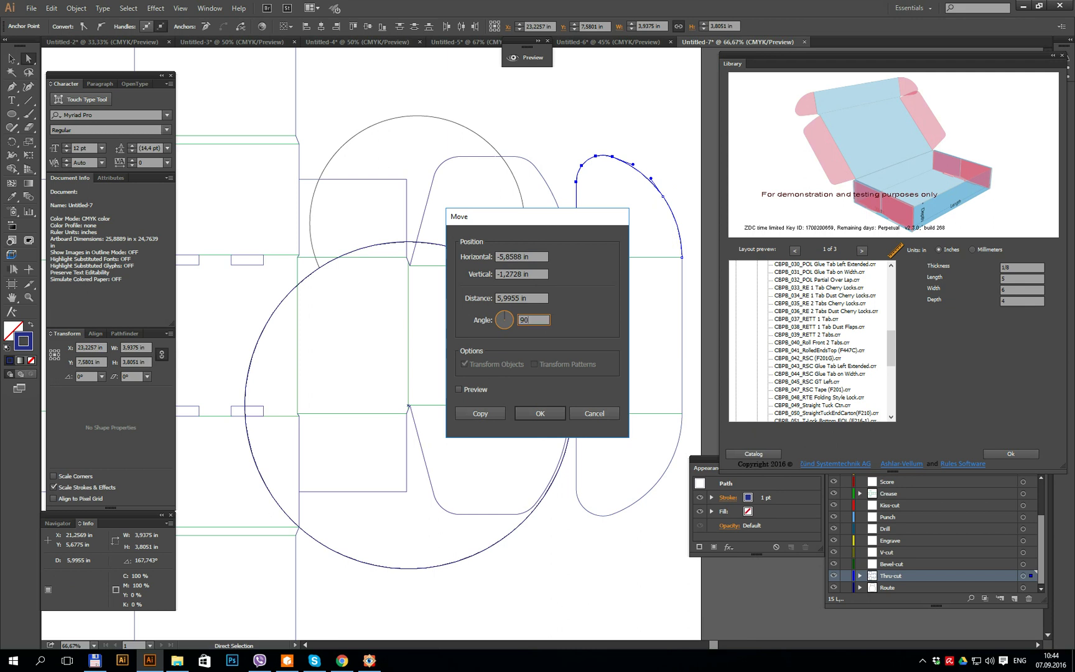
{"action": "key", "text": "Return"}
{"action": "key", "text": "ctrl+z"}
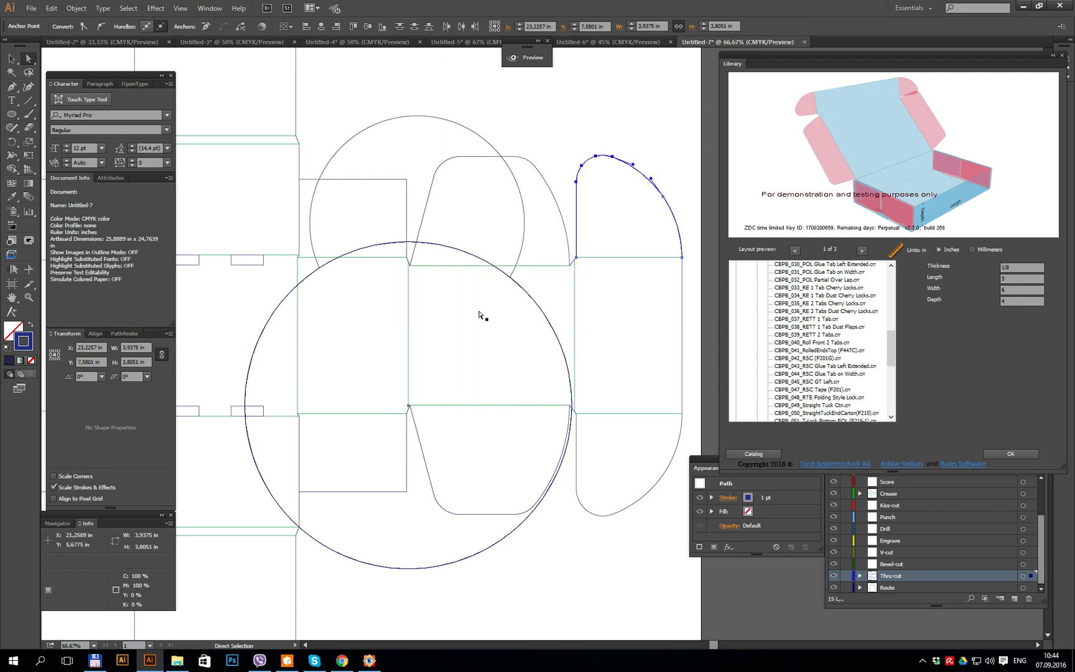
- Move the selected top points of the upper ear down by 0.25 in at an angle of -90°
{"action": "key", "text": "Return"}
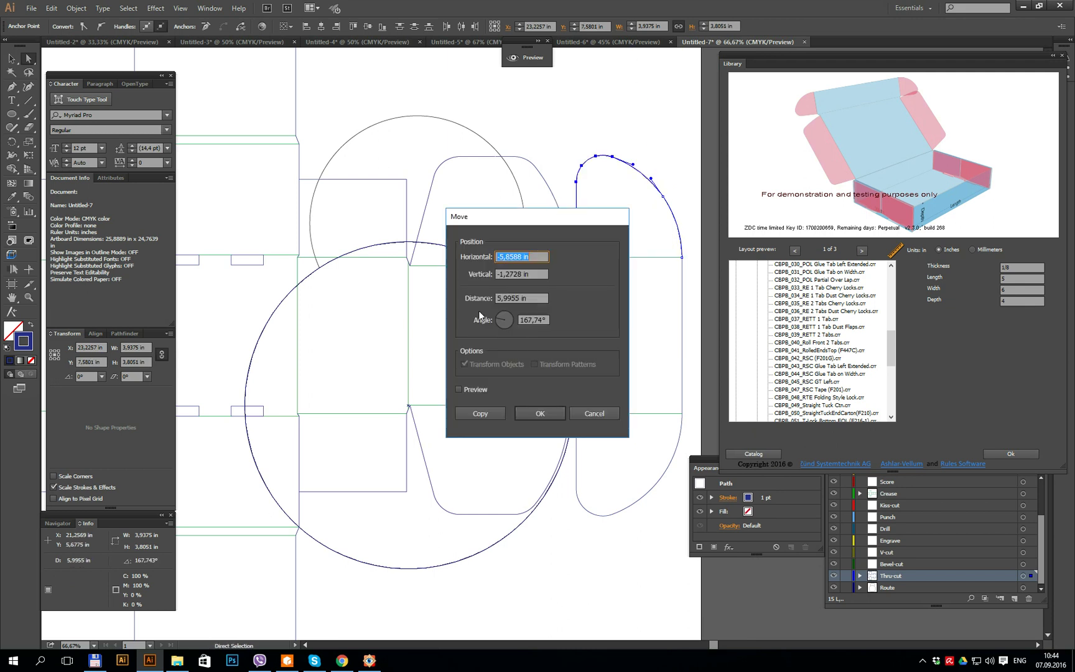
{"action": "double_click", "coordinate": [543, 321]}
{"action": "type", "text": "90"}
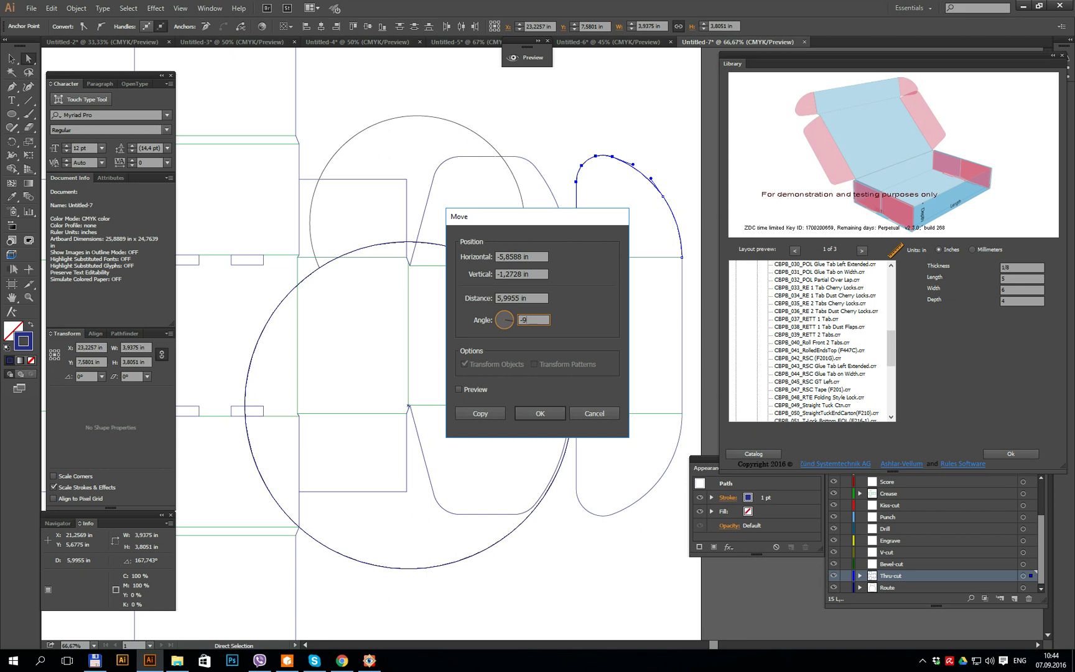
{"action": "left_click", "coordinate": [486, 301]}
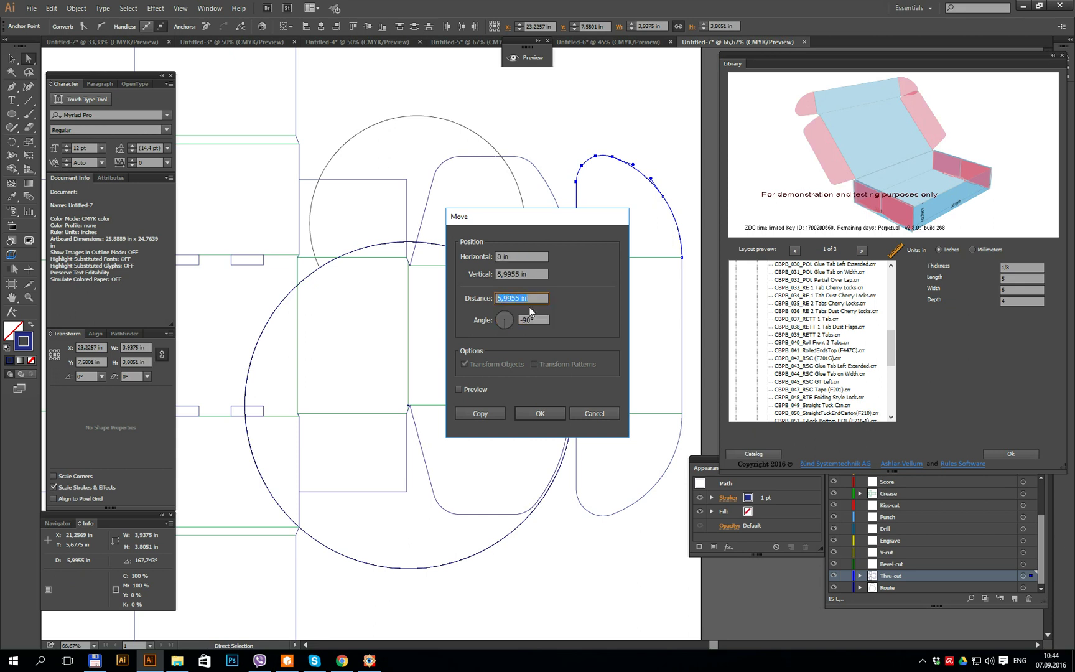
{"action": "type", "text": "0,25"}
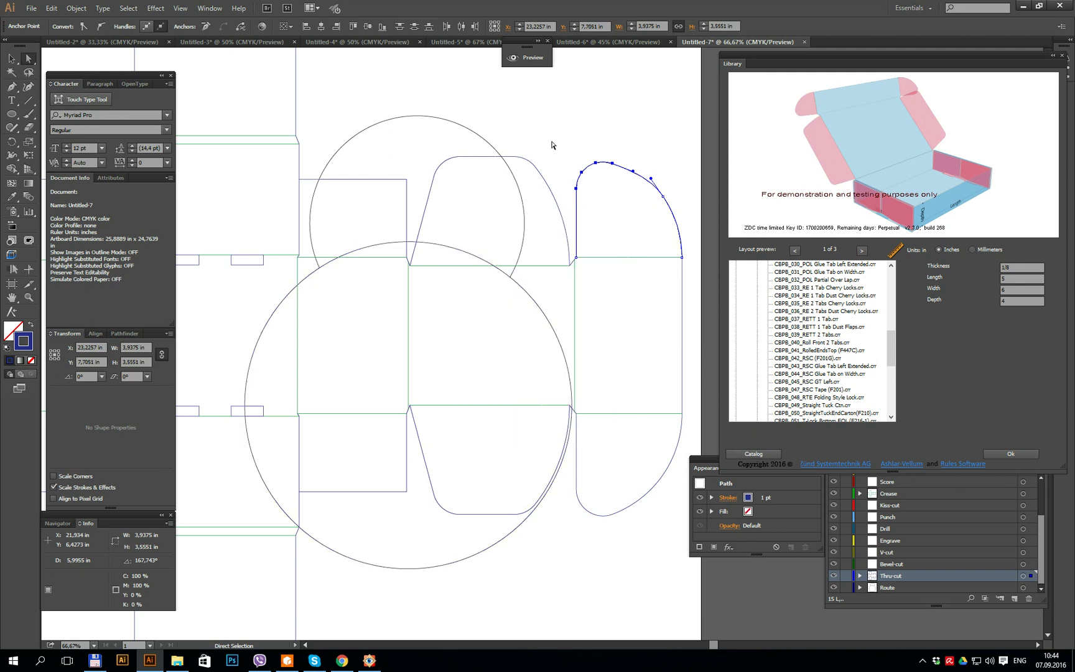
- Move the smaller circle back over the upper ear so their outer curves can be compared
{"action": "left_click", "coordinate": [494, 138]}
{"action": "left_click", "coordinate": [488, 142]}
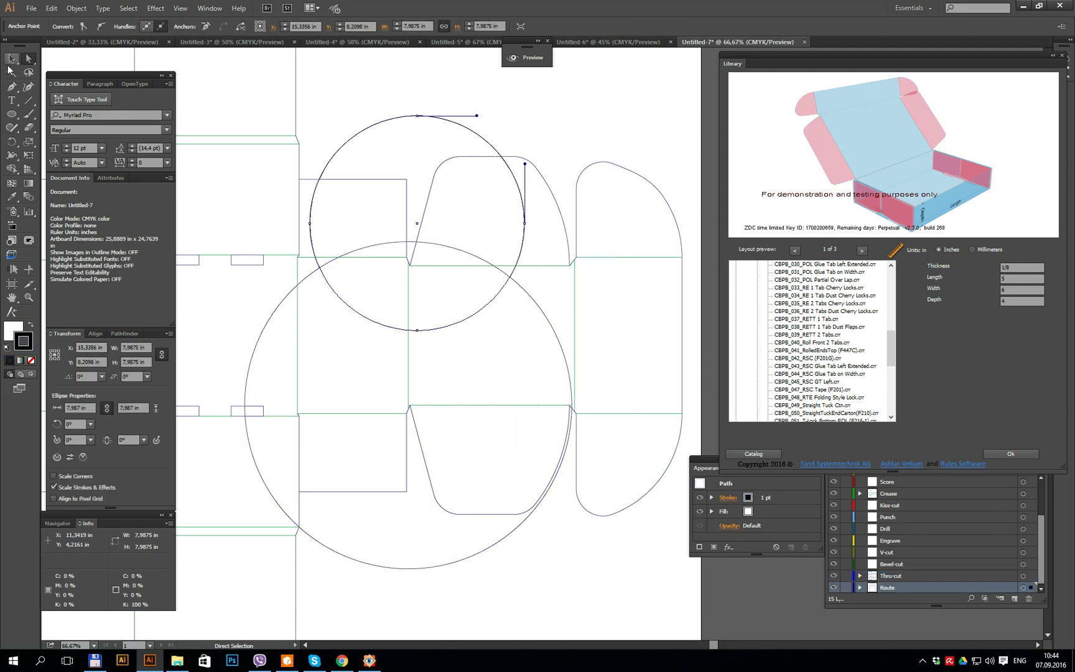
{"action": "key", "text": "v"}
{"action": "left_click_drag", "start_coordinate": [485, 141], "coordinate": [641, 172]}
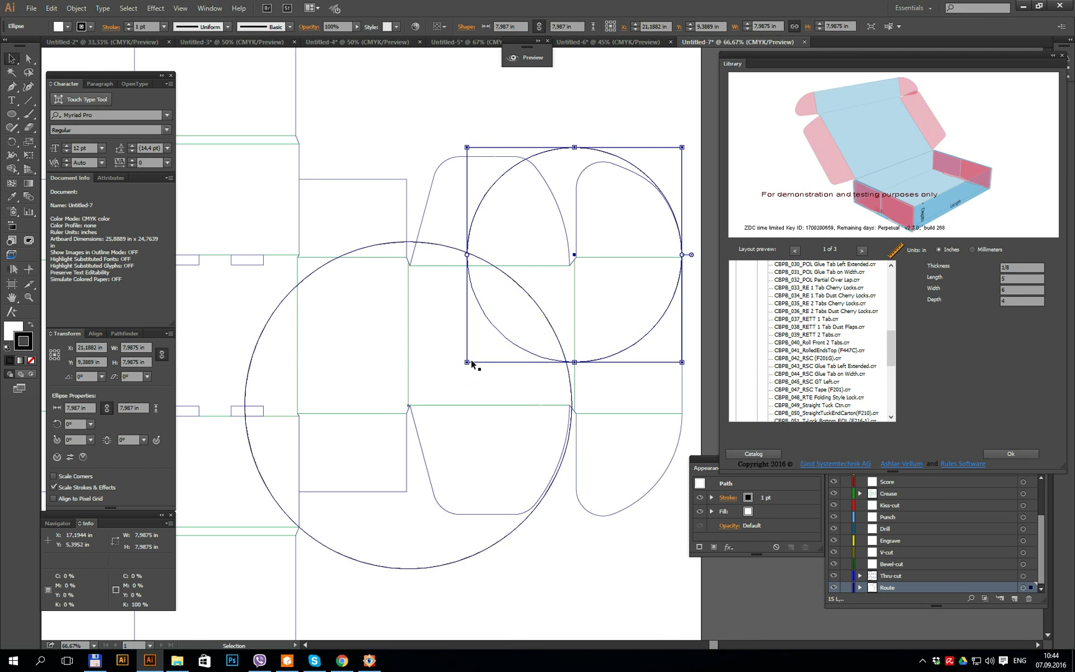
- Select the short crease segment beside the upper lock slot of the base panel to inspect its position
{"action": "left_click_drag", "start_coordinate": [717, 640], "coordinate": [681, 641]}
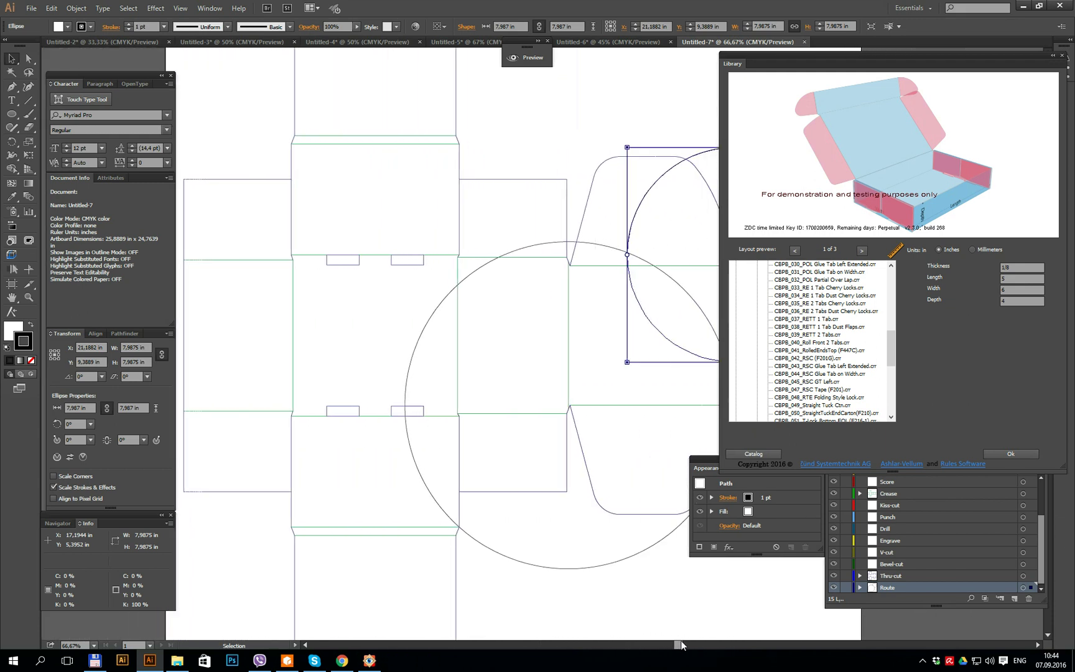
{"action": "scroll", "coordinate": [524, 329], "scroll_direction": "up", "scroll_amount": 5}
{"action": "scroll", "coordinate": [525, 327], "scroll_direction": "up", "scroll_amount": 2}
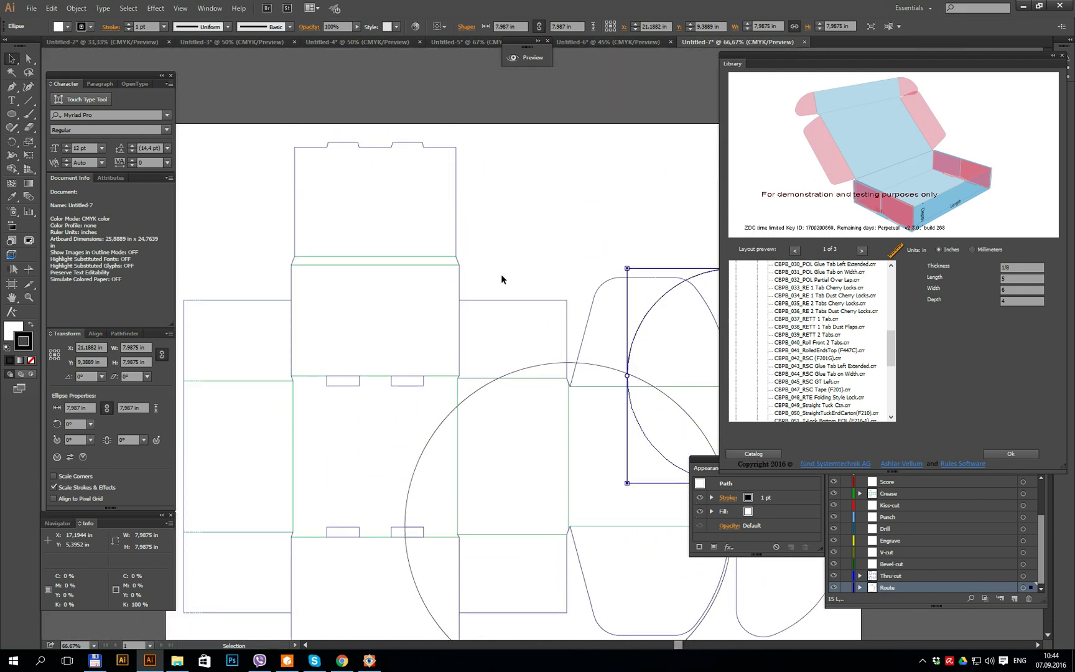
{"action": "scroll", "coordinate": [504, 280], "scroll_direction": "down", "scroll_amount": 2}
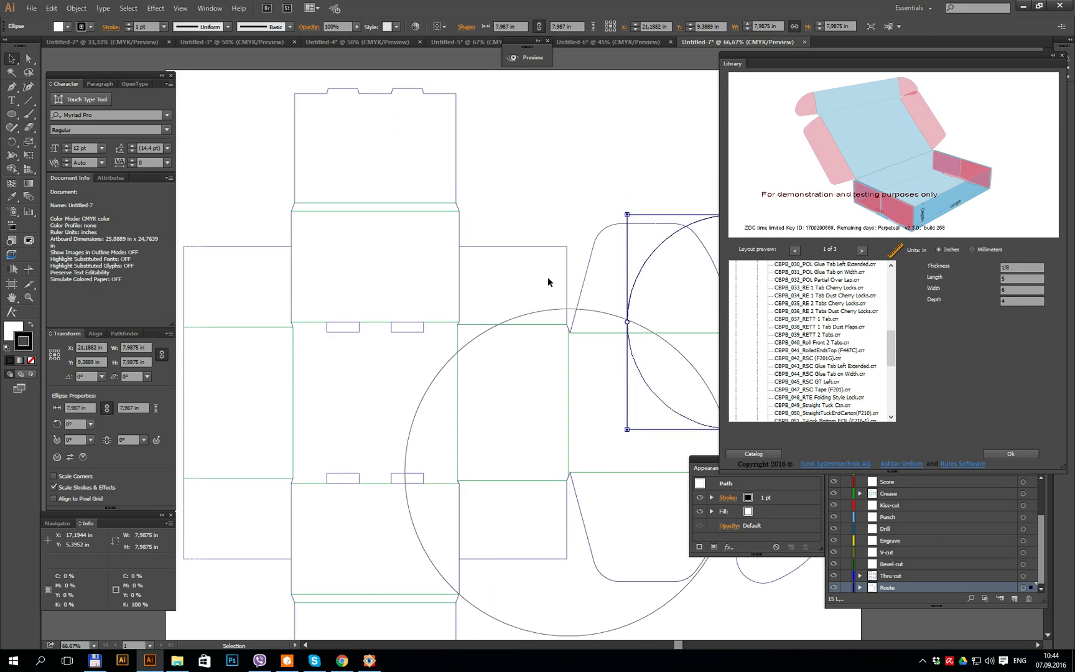
{"action": "left_click", "coordinate": [501, 197]}
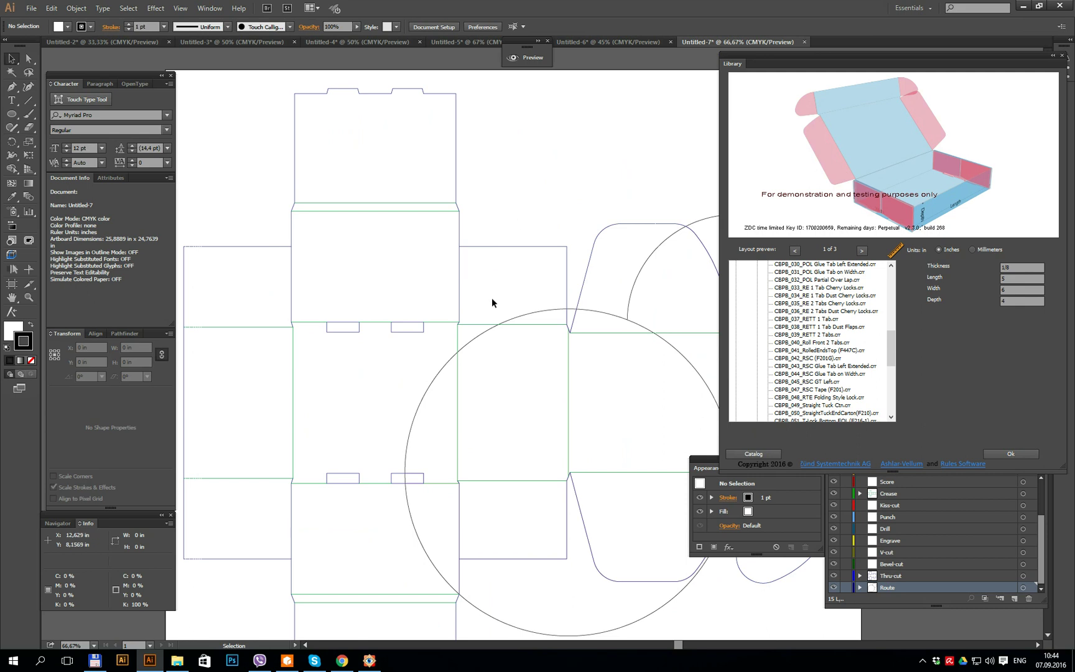
{"action": "left_click", "coordinate": [441, 324]}
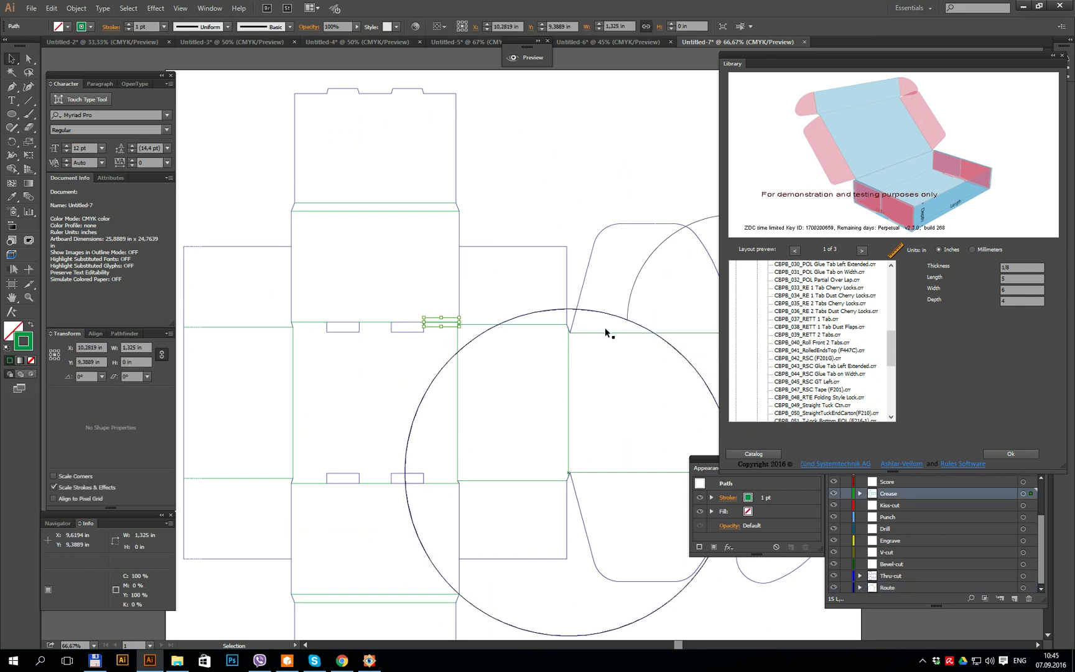
- Set the mailer's material thickness to 1/16 inch and generate a new dieline
{"action": "left_click", "coordinate": [1015, 268]}
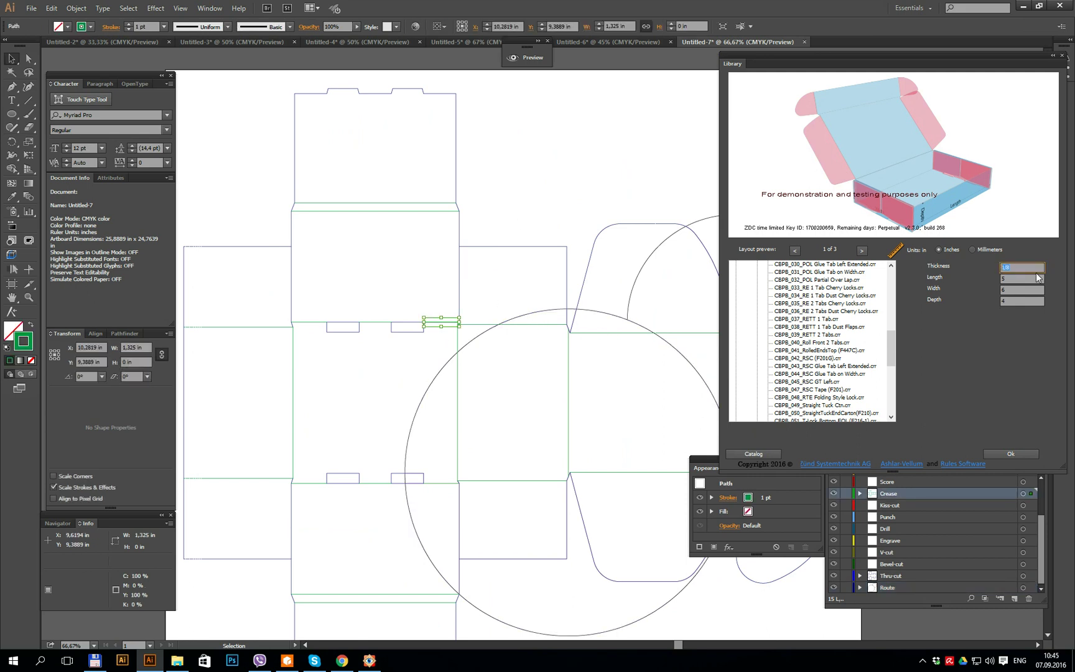
{"action": "type", "text": "1/16"}
{"action": "left_click", "coordinate": [1022, 280]}
{"action": "left_click", "coordinate": [1009, 457]}
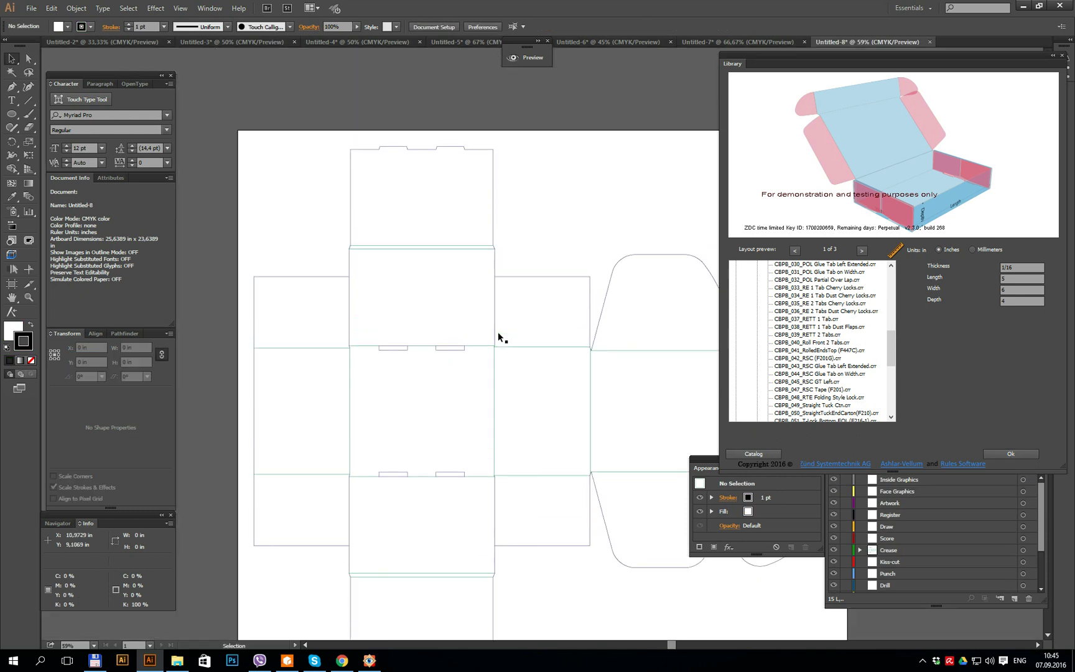
- Inspect the crease segment beside the upper lock slot and the double crease above the upper side wall
{"action": "left_click", "coordinate": [491, 346]}
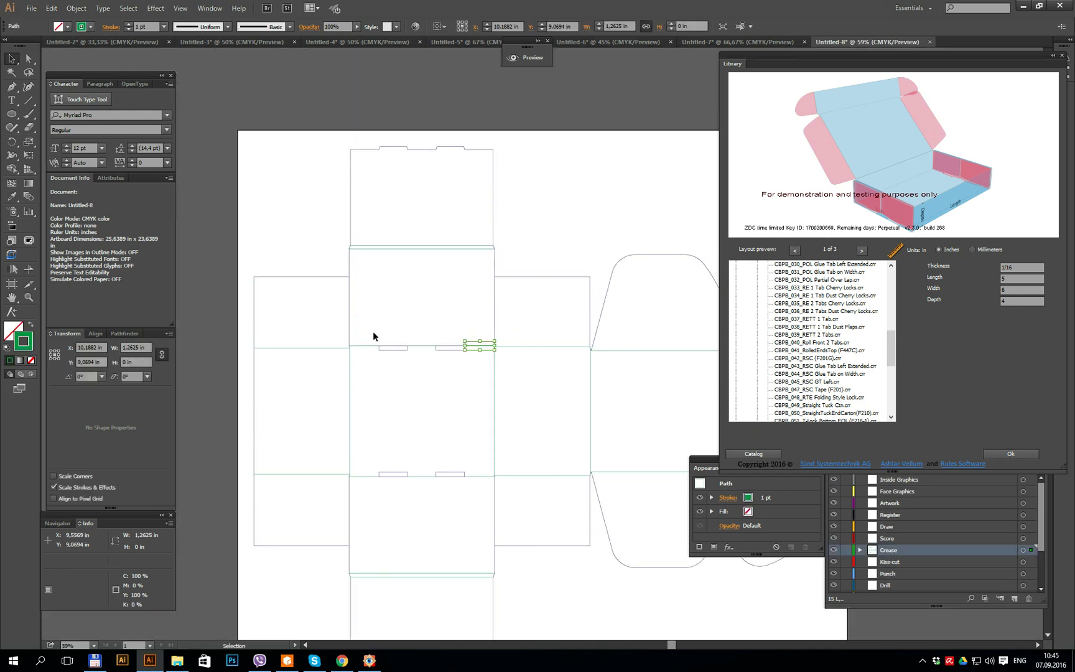
{"action": "scroll", "coordinate": [460, 168], "scroll_direction": "down", "scroll_amount": 2}
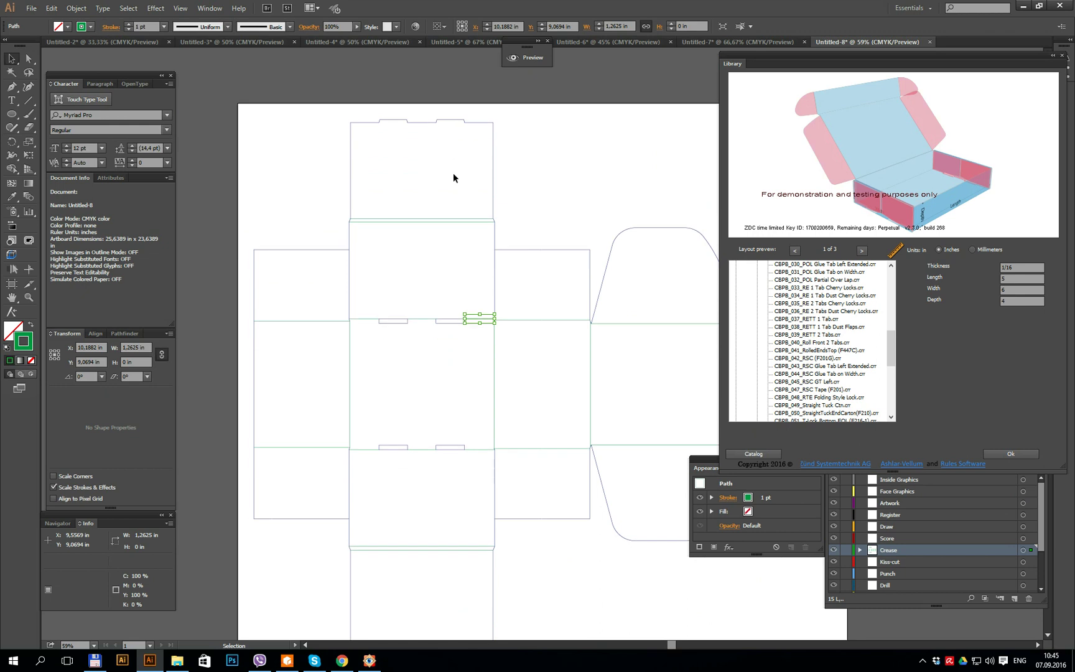
{"action": "left_click_drag", "start_coordinate": [475, 240], "coordinate": [474, 239]}
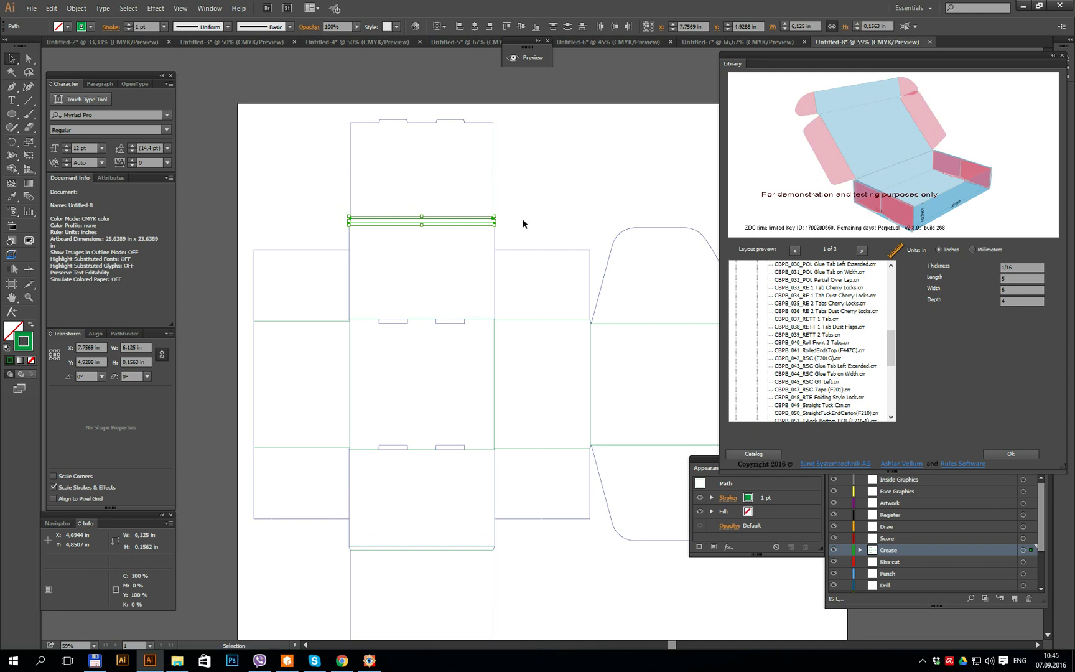
- Set the mailer's material thickness back to 1/8 inch and generate another dieline
{"action": "left_click", "coordinate": [1020, 267]}
{"action": "type", "text": "18"}
{"action": "left_click", "coordinate": [1001, 279]}
{"action": "left_click", "coordinate": [999, 450]}
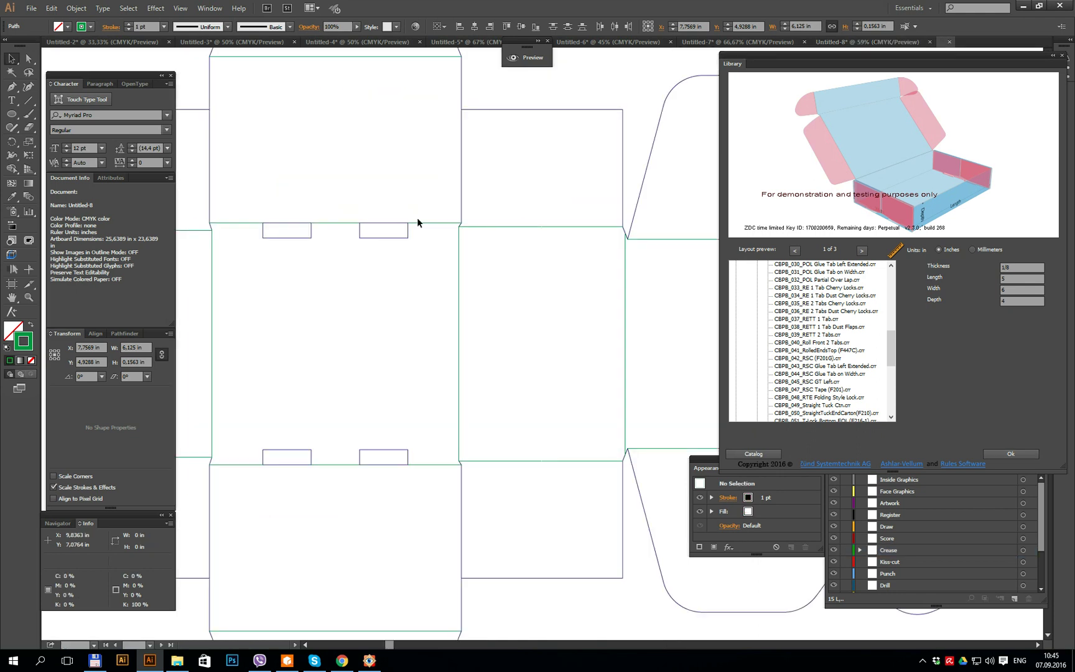
- Examine the double crease above the upper side wall, then the base slots, lid flaps and ears of the new dieline
{"action": "scroll", "coordinate": [441, 231], "scroll_direction": "up", "scroll_amount": 2}
{"action": "left_click", "coordinate": [445, 290]}
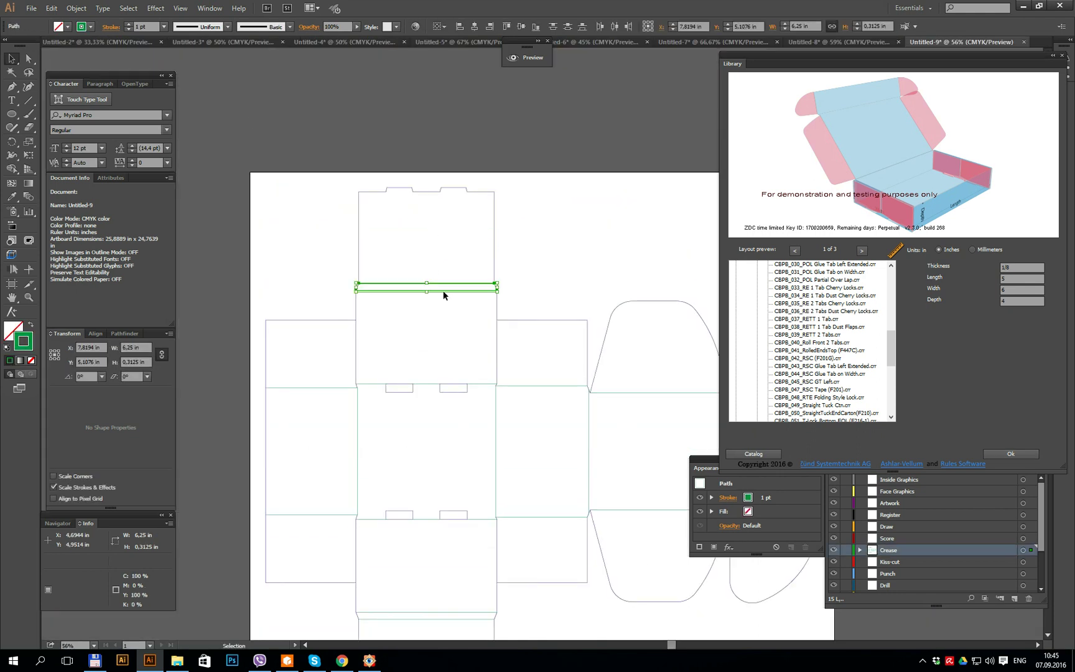
{"action": "left_click", "coordinate": [418, 245]}
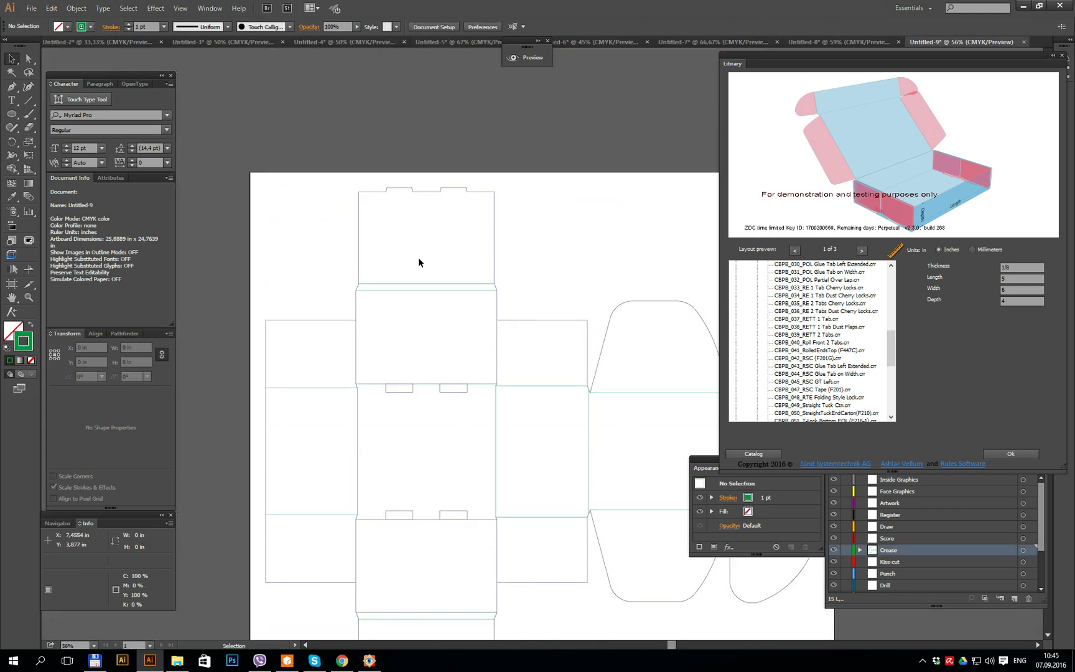
{"action": "scroll", "coordinate": [428, 248], "scroll_direction": "down", "scroll_amount": 6}
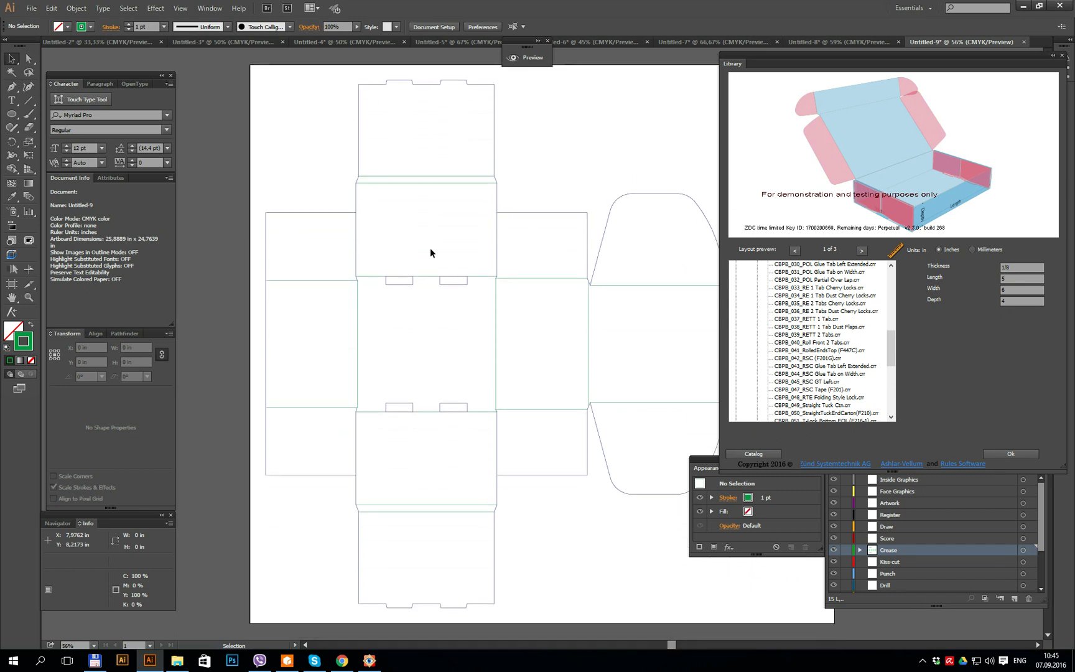
{"action": "scroll", "coordinate": [431, 252], "scroll_direction": "down", "scroll_amount": 1}
{"action": "scroll", "coordinate": [585, 311], "scroll_direction": "up", "scroll_amount": 2}
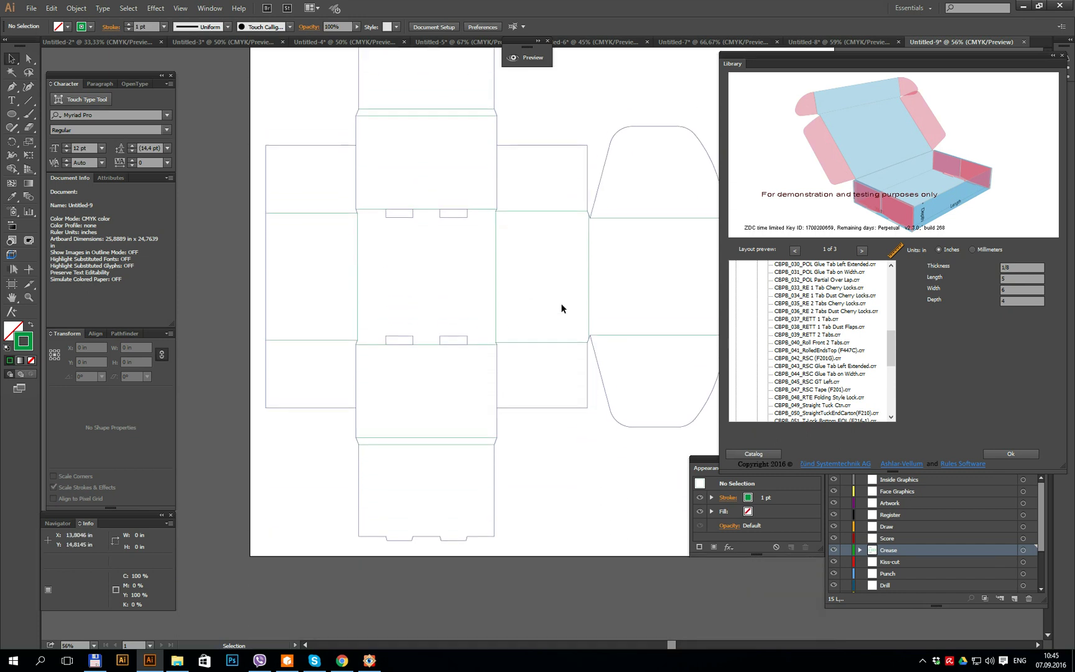
{"action": "scroll", "coordinate": [626, 341], "scroll_direction": "up", "scroll_amount": 1}
{"action": "scroll", "coordinate": [675, 644], "scroll_direction": "right", "scroll_amount": 4}
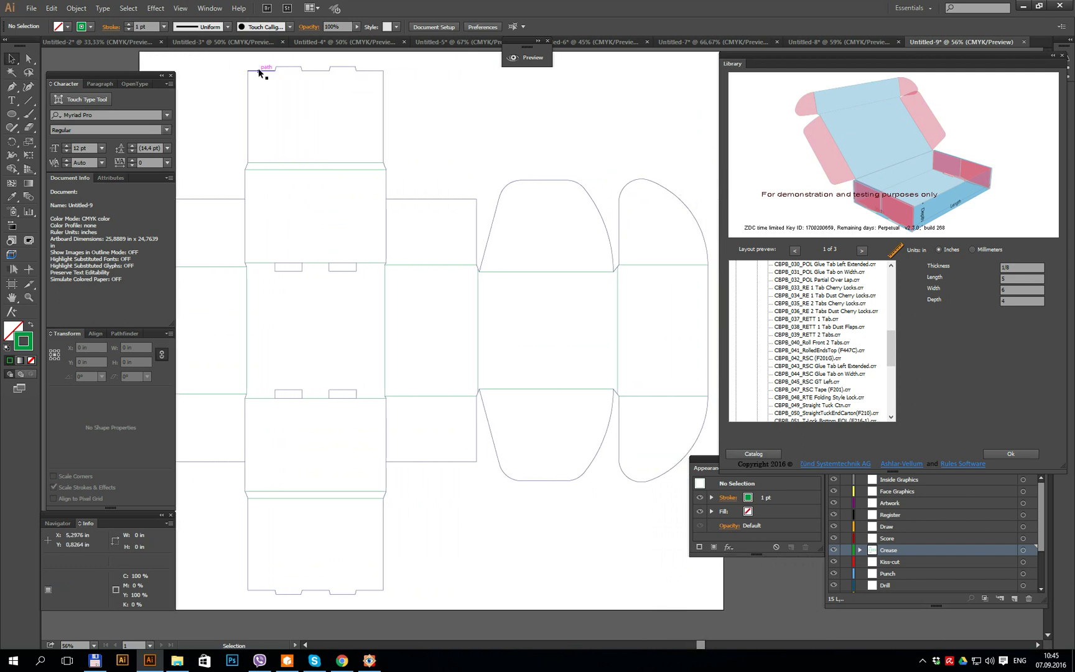
- Show the rulers and place a horizontal guide along the lid panel's upper fold line, at about 9.76 in vertically
{"action": "key", "text": "ctrl+r"}
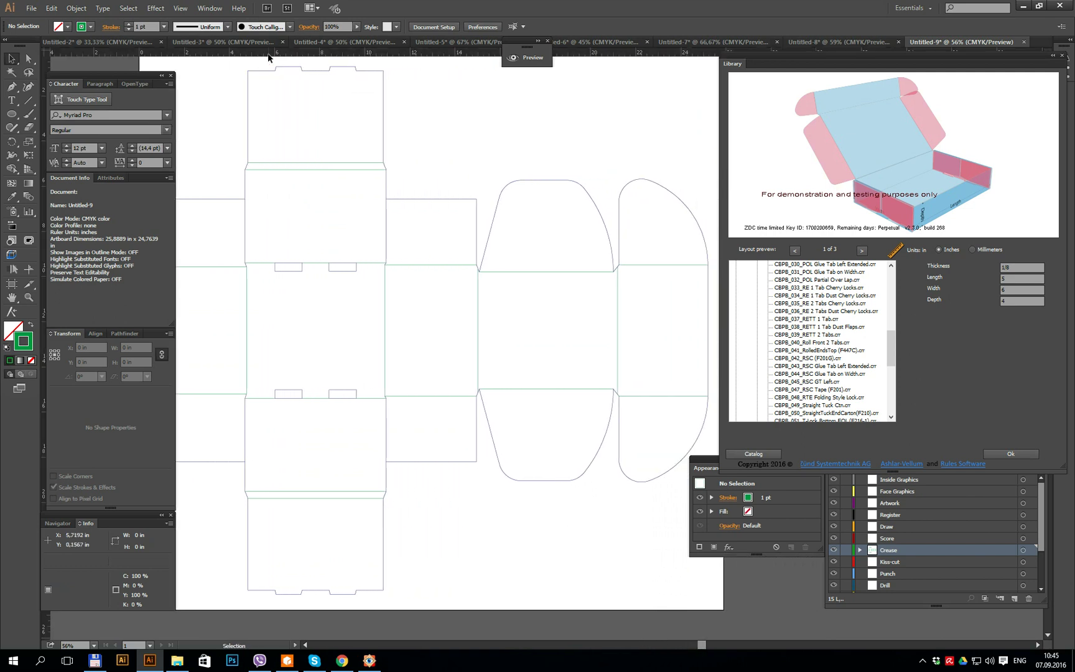
{"action": "left_click_drag", "start_coordinate": [268, 56], "coordinate": [344, 271]}
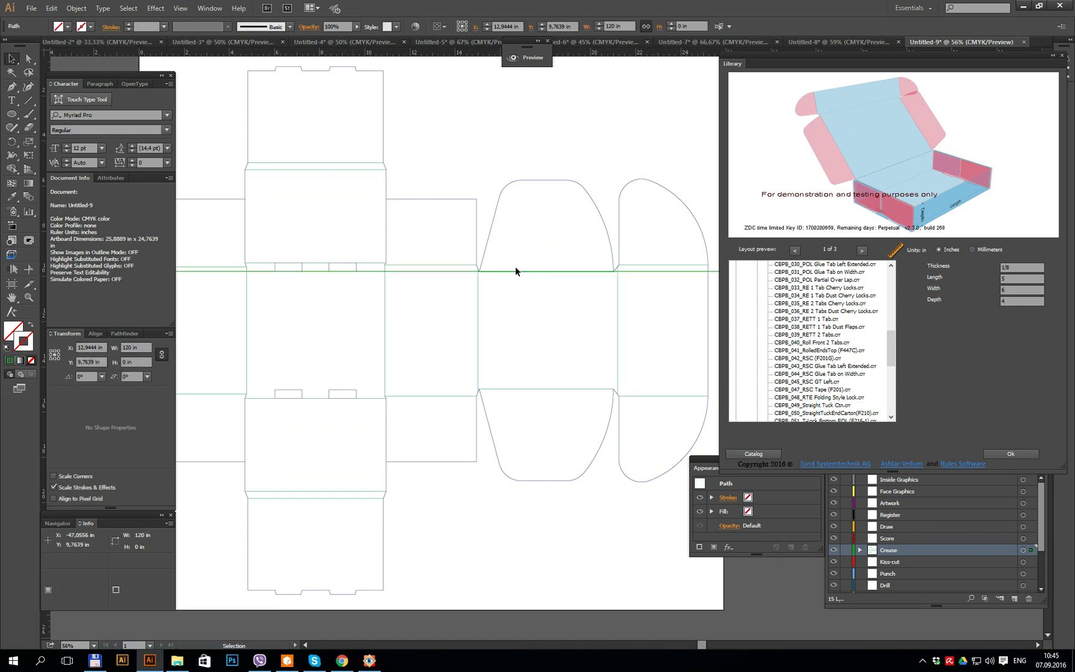
{"action": "scroll", "coordinate": [513, 266], "scroll_direction": "up", "scroll_amount": 1}
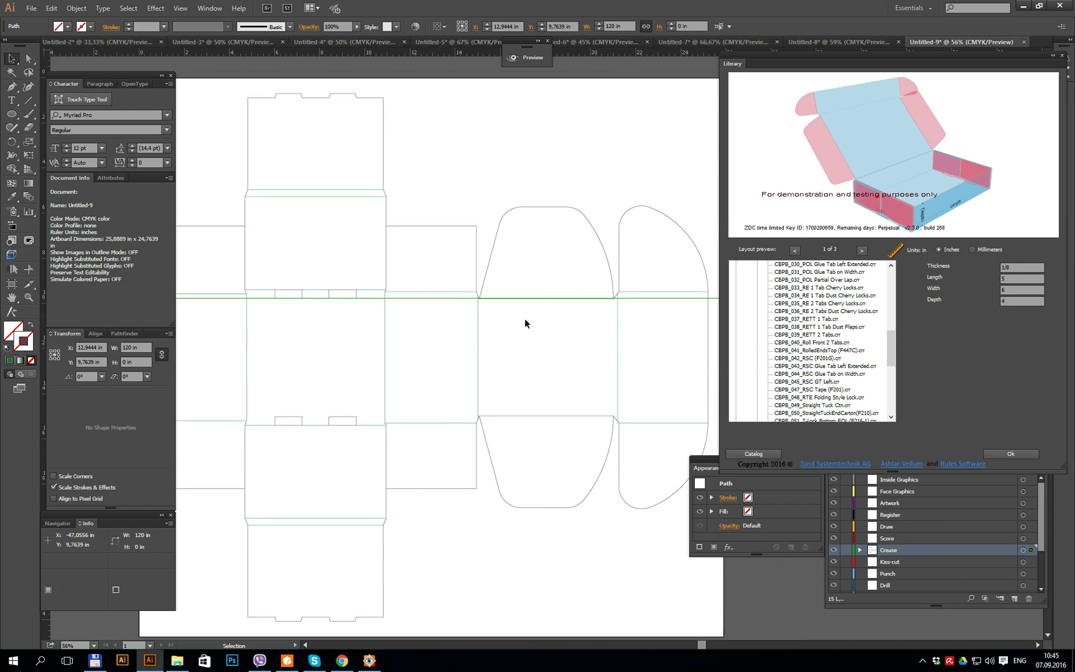
- Compare the fold lines with the horizontal guide, then measure the crease outline of the back wall panel between base and lid
{"action": "scroll", "coordinate": [522, 300], "scroll_direction": "up", "scroll_amount": 1}
{"action": "scroll", "coordinate": [522, 301], "scroll_direction": "up", "scroll_amount": 1}
{"action": "scroll", "coordinate": [531, 328], "scroll_direction": "up", "scroll_amount": 5}
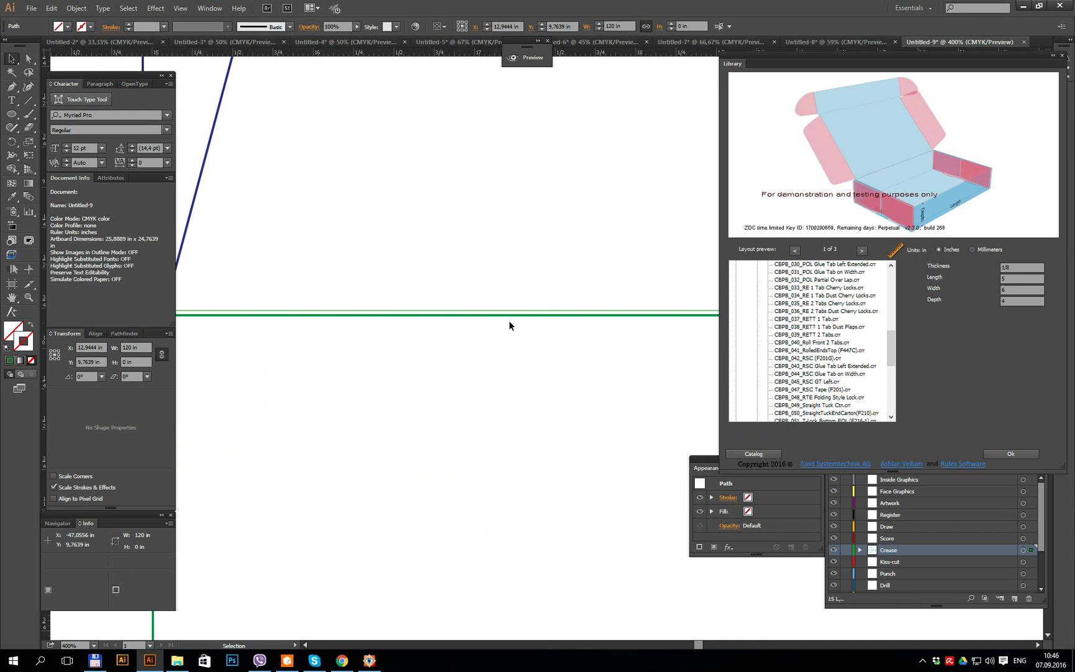
{"action": "scroll", "coordinate": [481, 303], "scroll_direction": "down", "scroll_amount": 6}
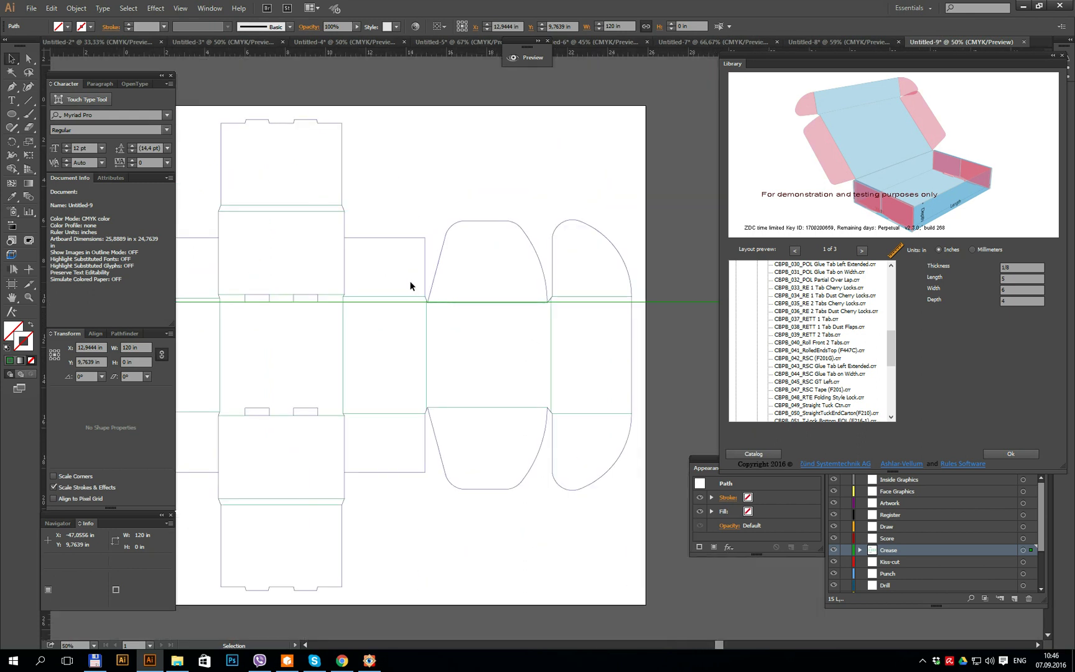
{"action": "scroll", "coordinate": [414, 278], "scroll_direction": "up", "scroll_amount": 1}
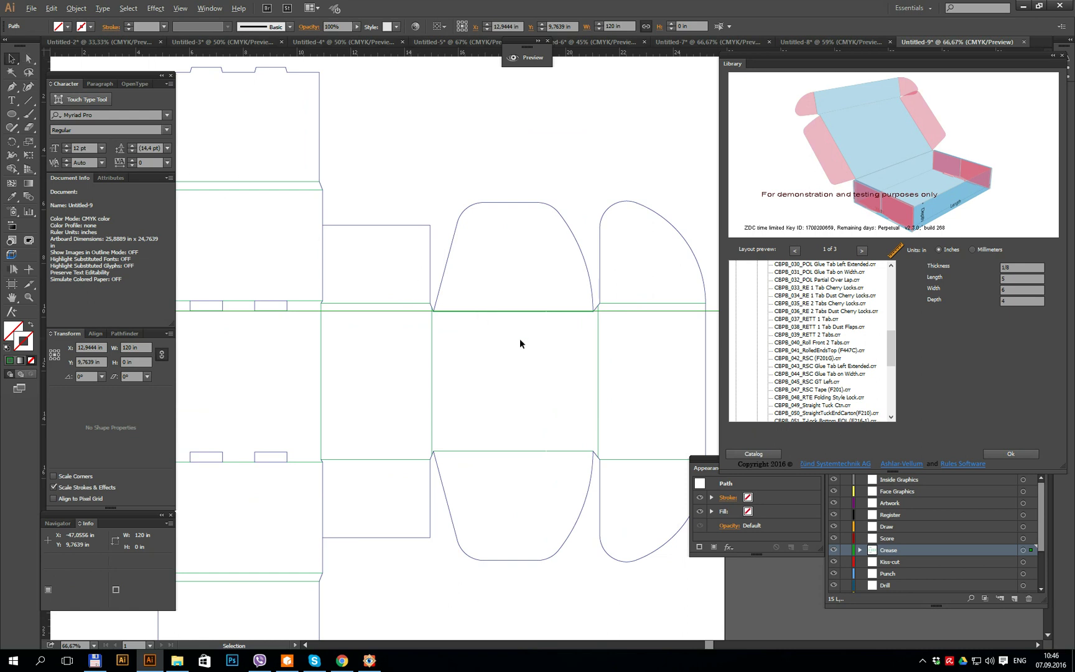
{"action": "scroll", "coordinate": [519, 339], "scroll_direction": "down", "scroll_amount": 1}
{"action": "scroll", "coordinate": [418, 299], "scroll_direction": "up", "scroll_amount": 2}
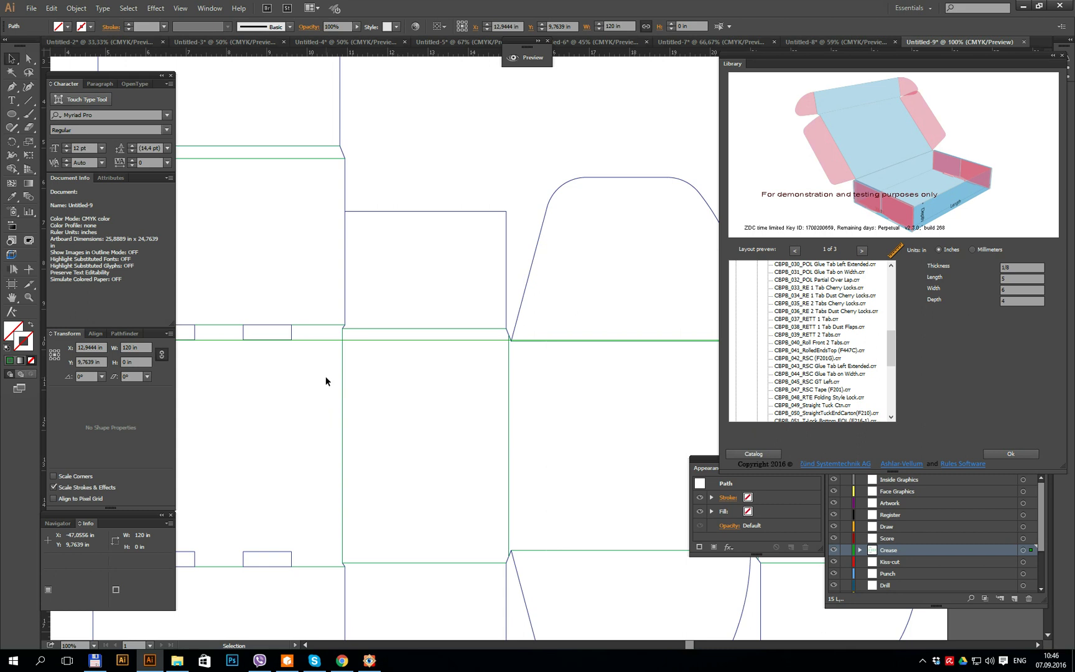
{"action": "mouse_move", "coordinate": [323, 376]}
{"action": "left_mouse_down"}
{"action": "mouse_move", "coordinate": [540, 442]}
{"action": "mouse_move", "coordinate": [520, 444]}
{"action": "left_mouse_up"}
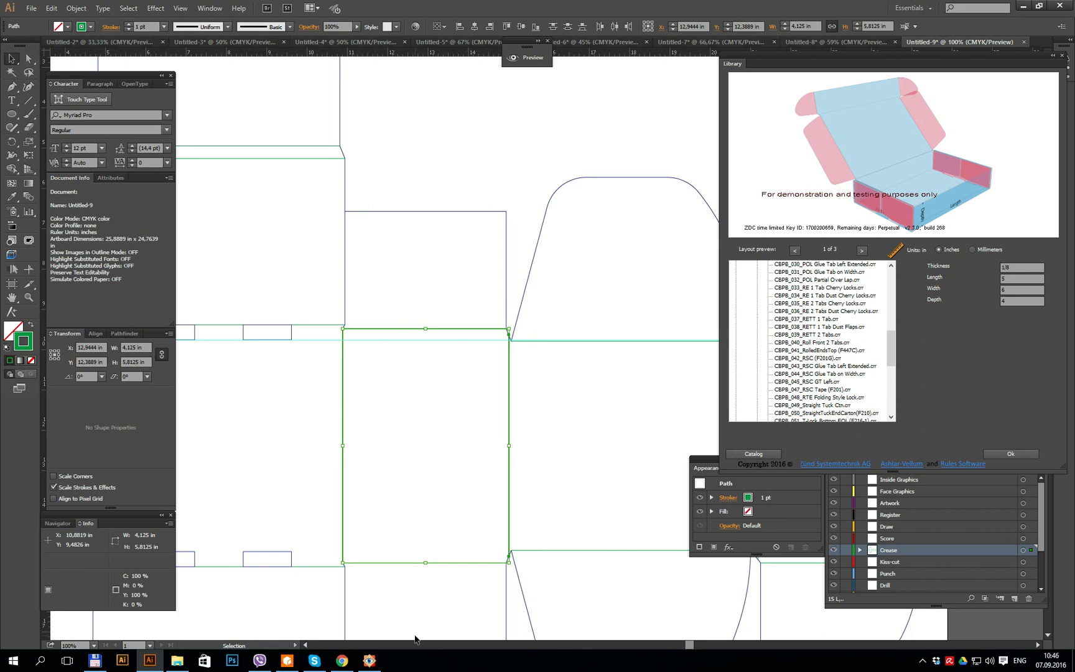
- Switch to ArtiosCAD and dimension the back wall panel's height between its two creases, using the Dimensions layer
{"action": "left_click", "coordinate": [286, 661]}
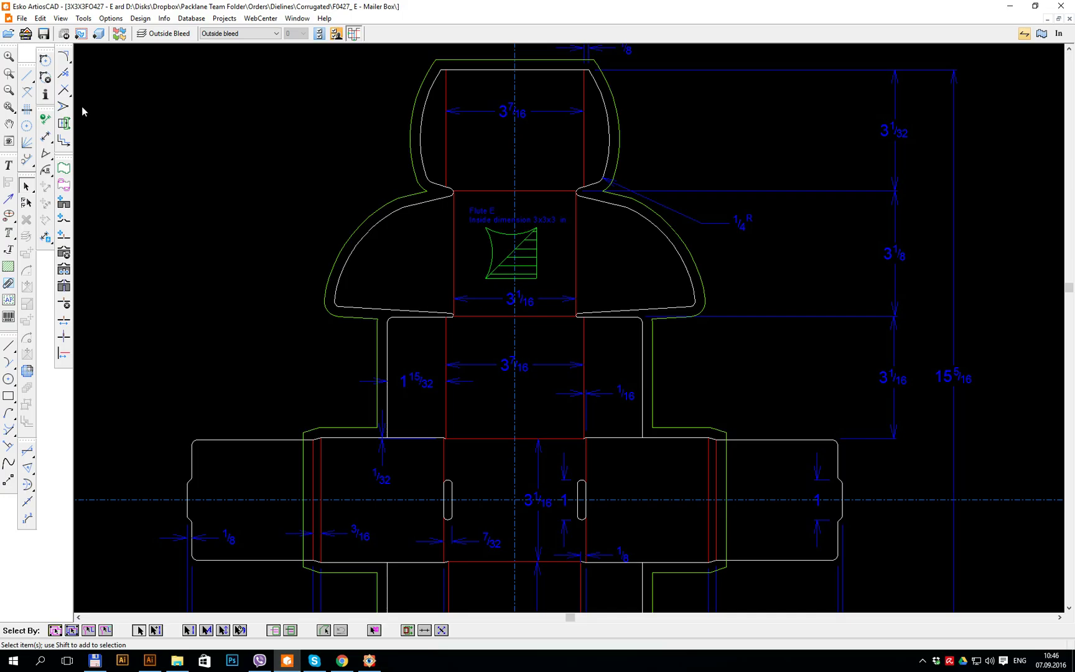
{"action": "left_click", "coordinate": [46, 138]}
{"action": "left_click", "coordinate": [574, 355]}
{"action": "left_click", "coordinate": [609, 362]}
{"action": "left_click", "coordinate": [45, 137]}
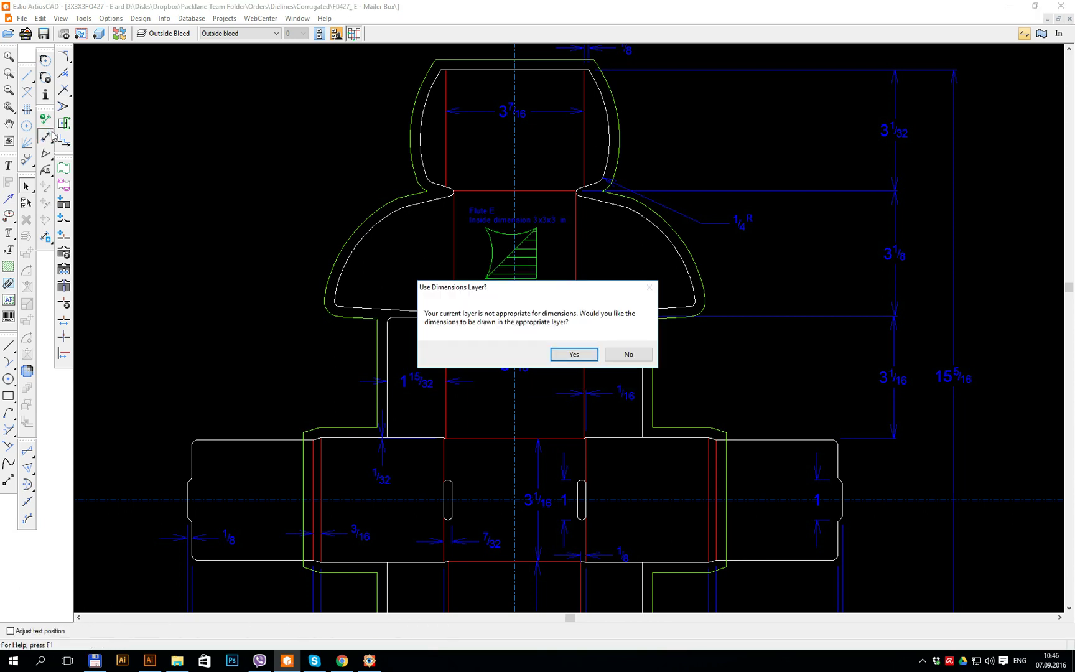
{"action": "left_click", "coordinate": [574, 353]}
{"action": "left_click", "coordinate": [596, 348]}
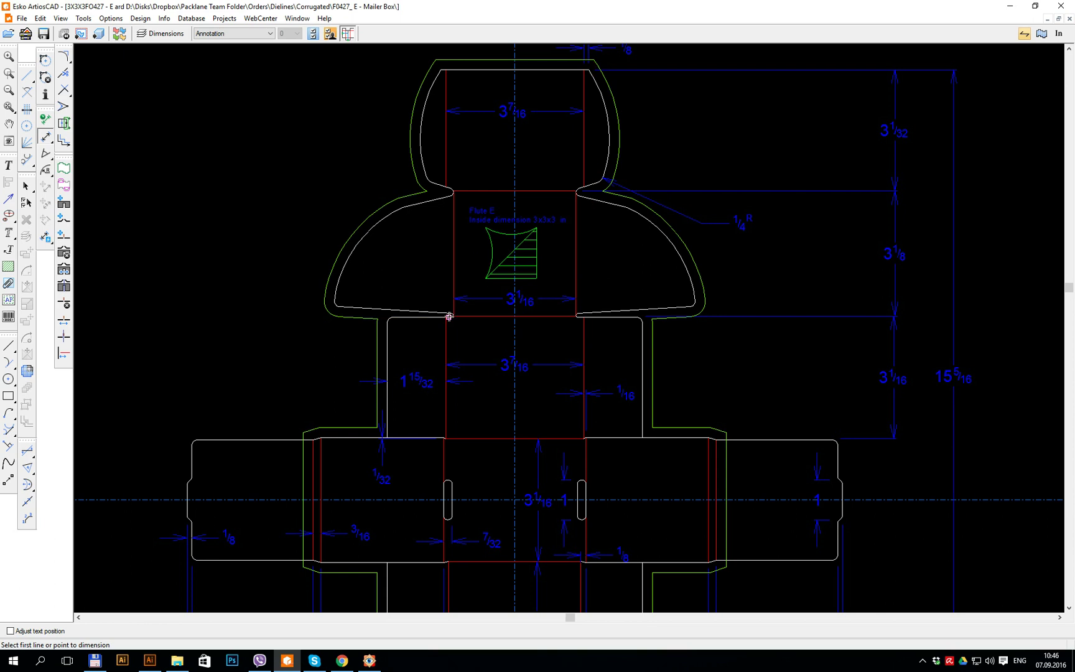
{"action": "left_click", "coordinate": [476, 316]}
{"action": "left_click", "coordinate": [482, 438]}
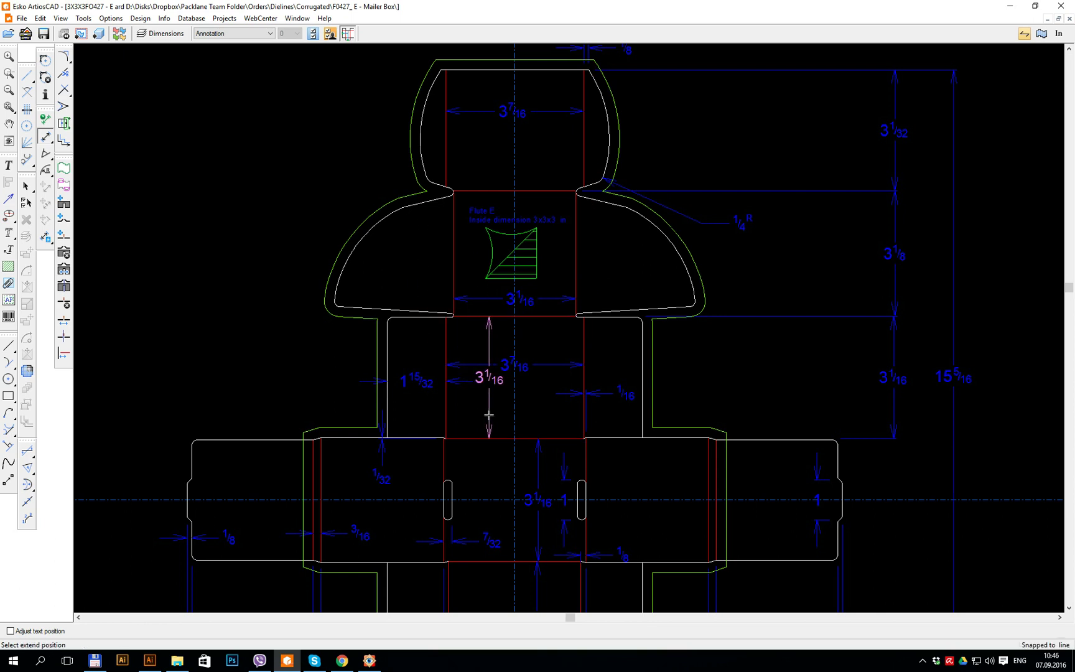
{"action": "left_click", "coordinate": [489, 415]}
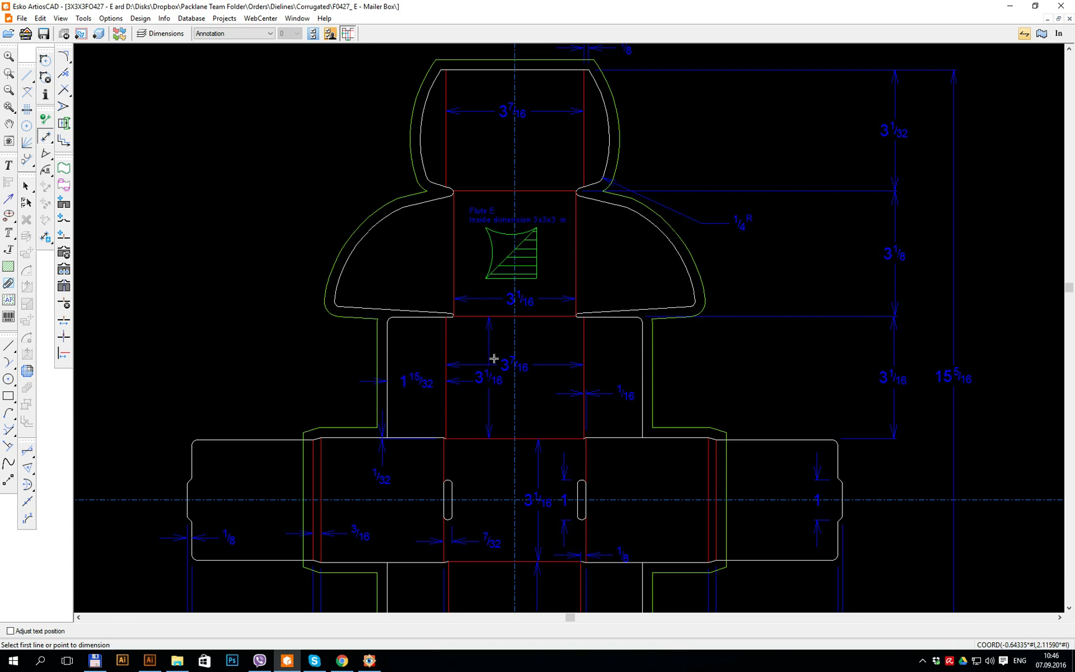
{"action": "scroll", "coordinate": [470, 345], "scroll_direction": "down", "scroll_amount": 2}
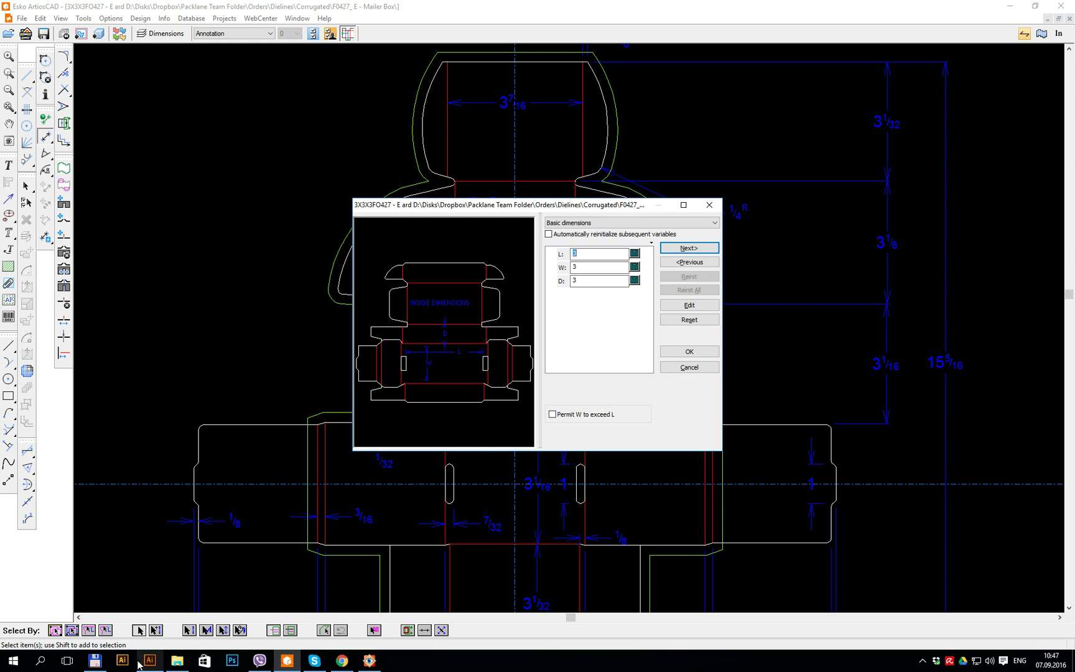
- Switch to Illustrator, set the mailer's length, width and depth to 3 inches each, and generate another dieline
{"action": "mouse_move", "coordinate": [150, 667]}
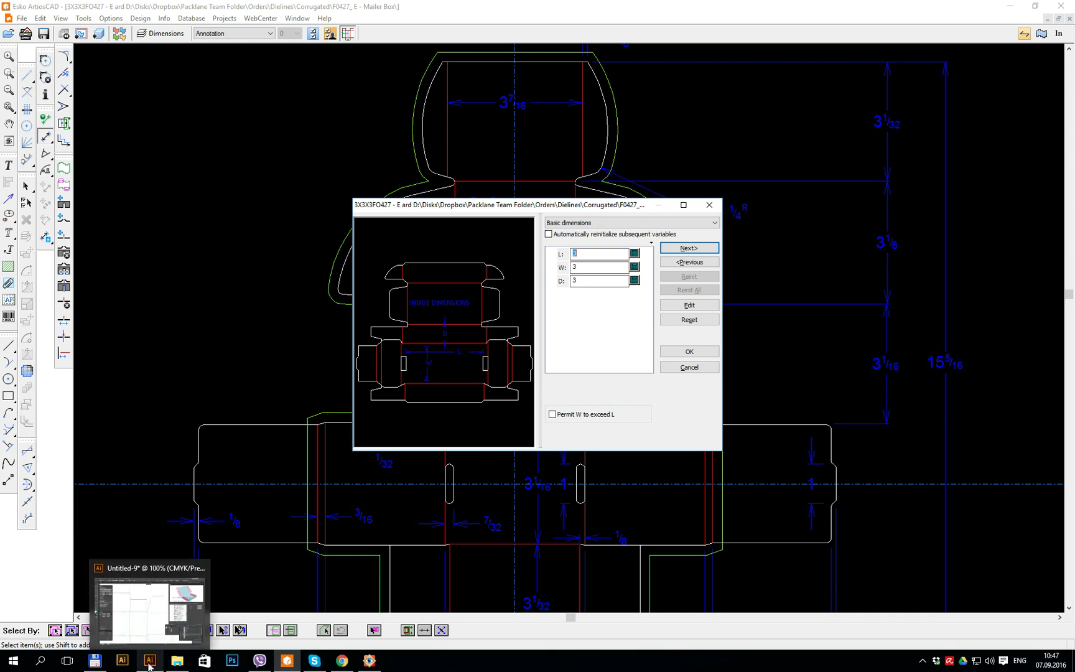
{"action": "left_click", "coordinate": [149, 667]}
{"action": "double_click", "coordinate": [1020, 279]}
{"action": "key", "text": "Tab"}
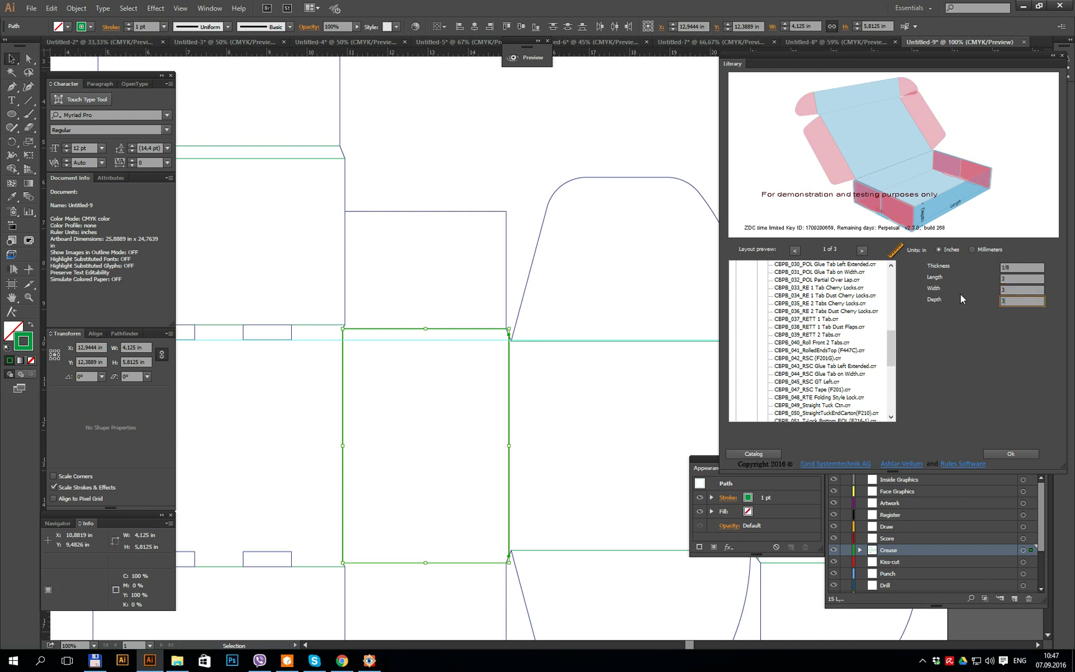
{"action": "left_click", "coordinate": [1010, 454]}
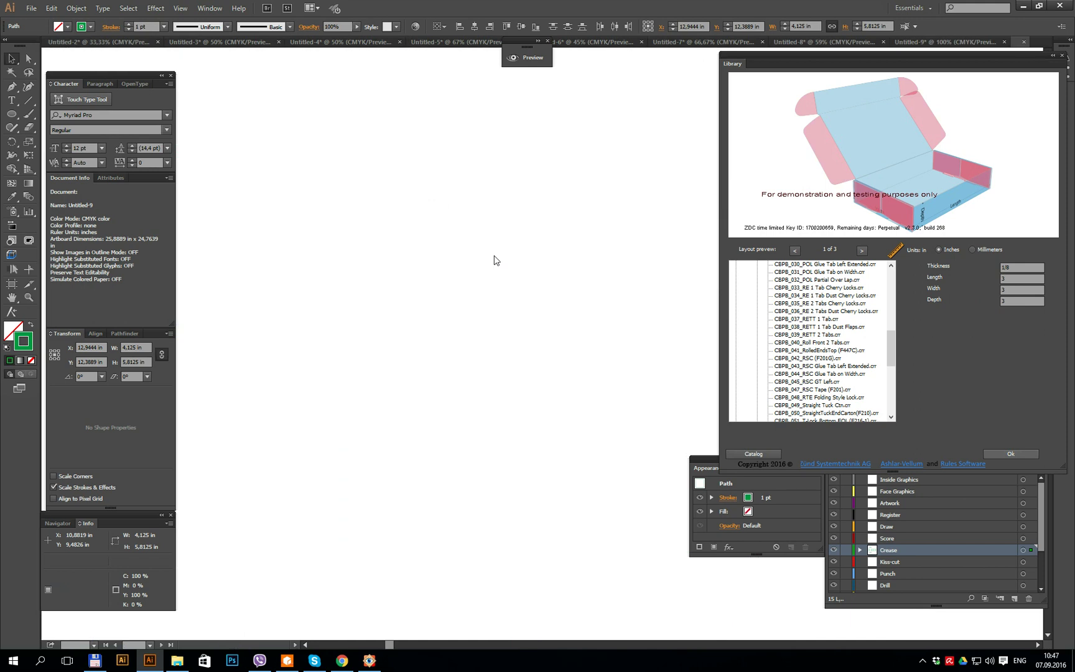
- Examine the new mailer dieline as a whole and look through its list of layers
{"action": "scroll", "coordinate": [524, 245], "scroll_direction": "down", "scroll_amount": 1}
{"action": "scroll", "coordinate": [604, 269], "scroll_direction": "up", "scroll_amount": 2}
{"action": "scroll", "coordinate": [587, 278], "scroll_direction": "up", "scroll_amount": 1}
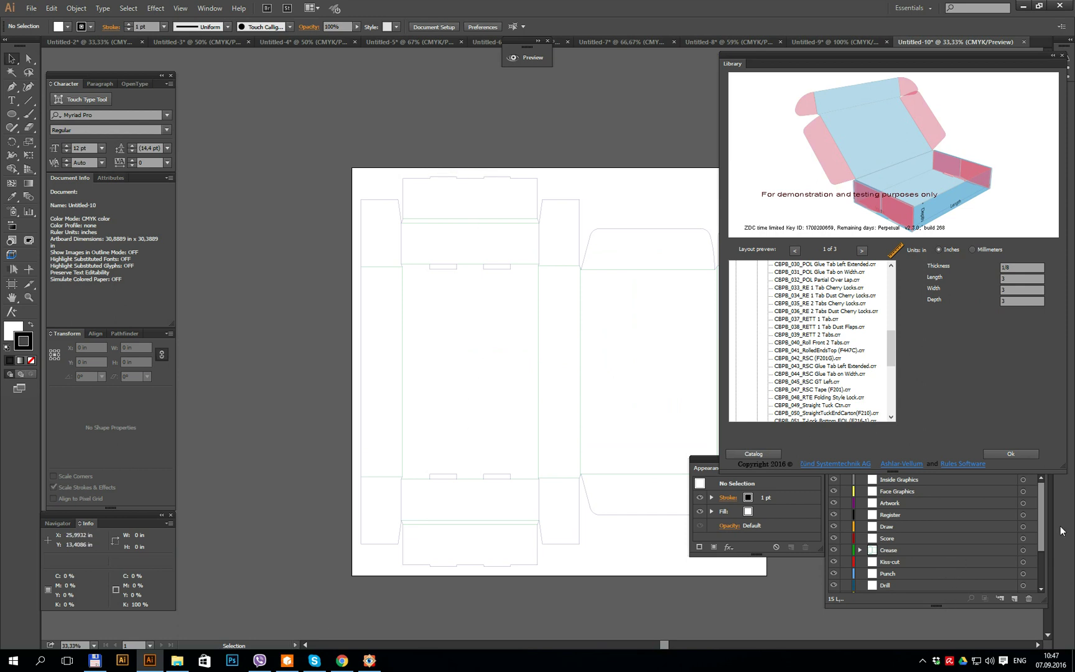
{"action": "left_click_drag", "start_coordinate": [1043, 536], "coordinate": [1041, 590]}
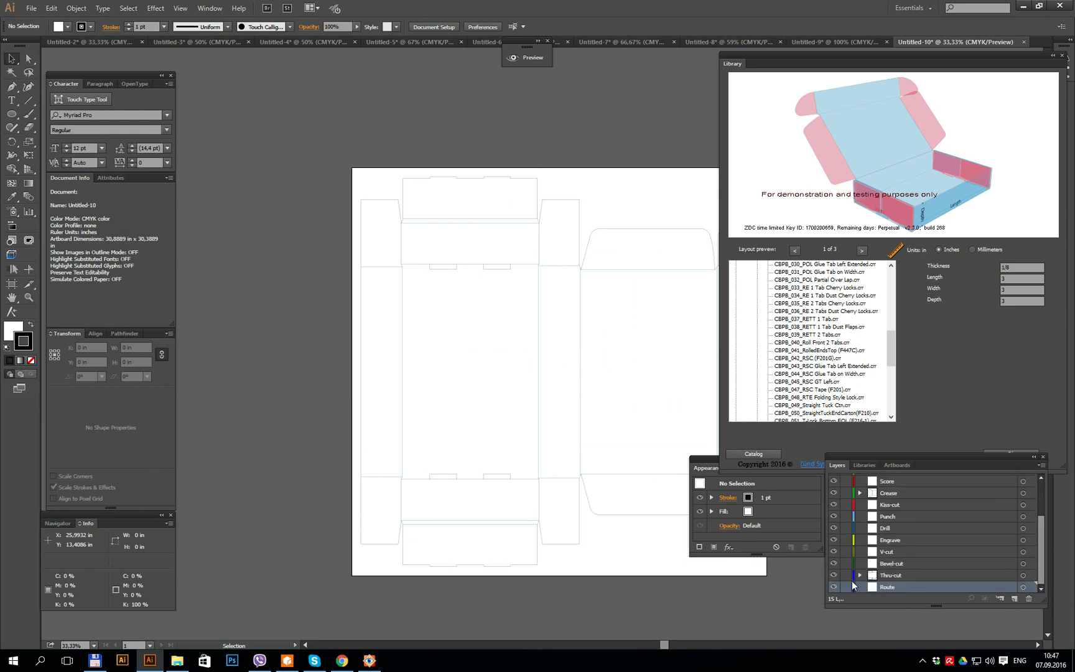
{"action": "scroll", "coordinate": [893, 554], "scroll_direction": "up", "scroll_amount": 3}
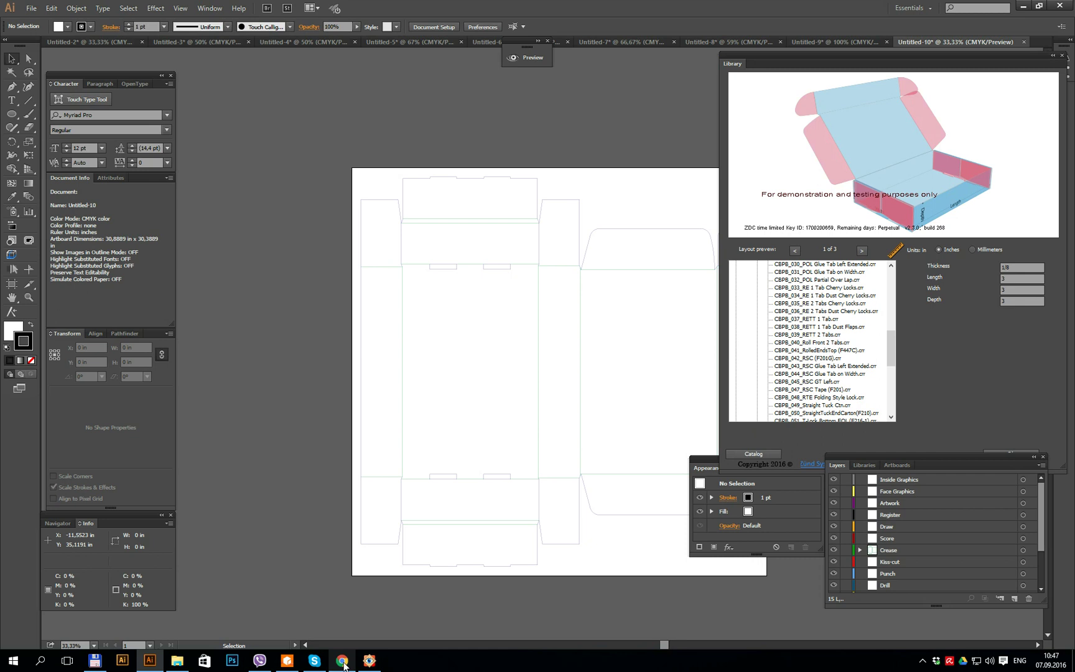
- Switch to ArtiosCAD and cancel the pending rebuild of the 3x3x3 mailer
{"action": "mouse_move", "coordinate": [344, 666]}
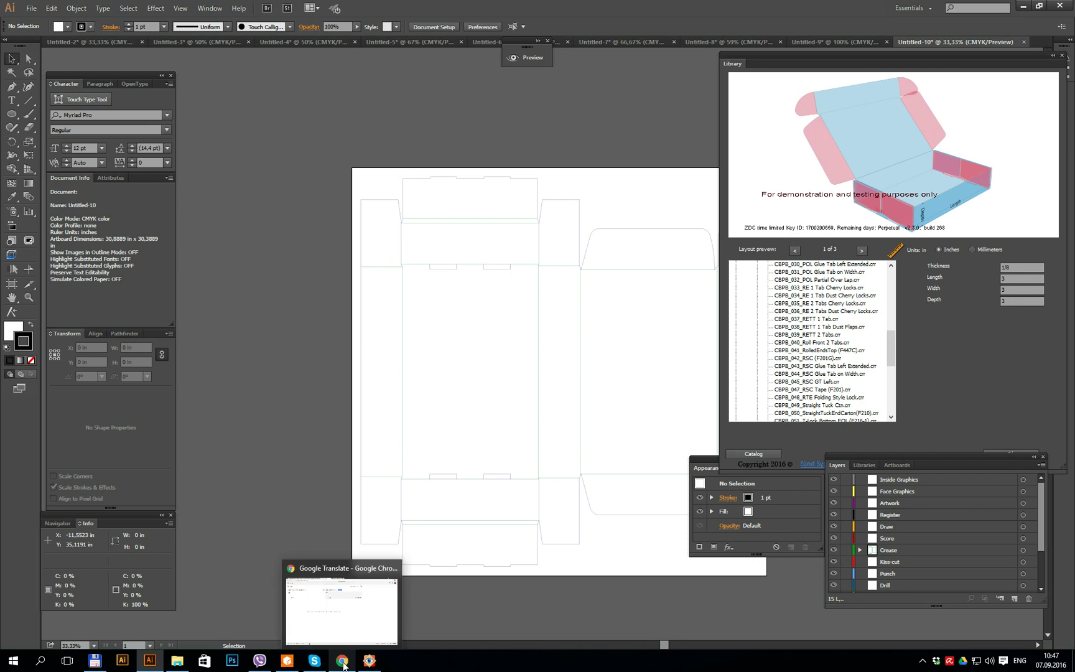
{"action": "left_click", "coordinate": [287, 661]}
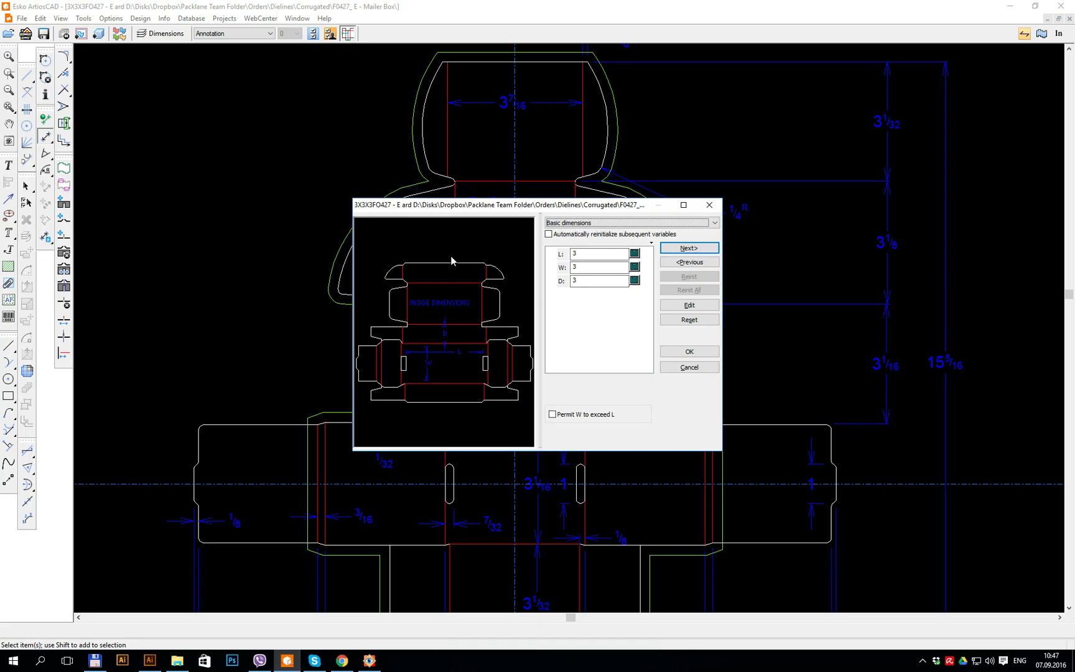
{"action": "left_click", "coordinate": [709, 204]}
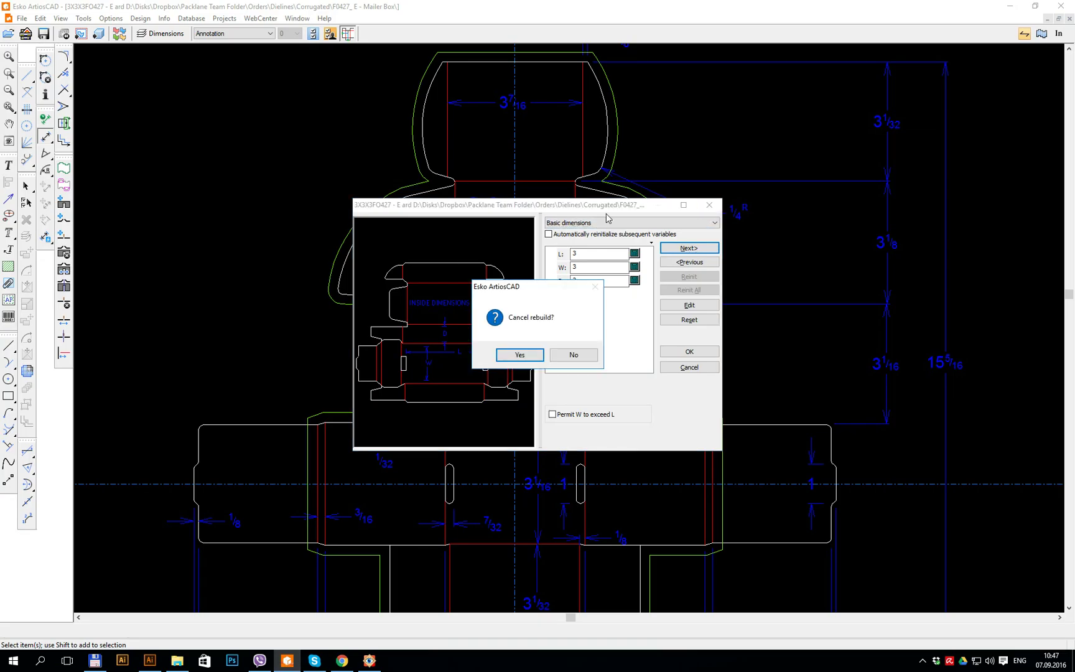
{"action": "left_click", "coordinate": [525, 355]}
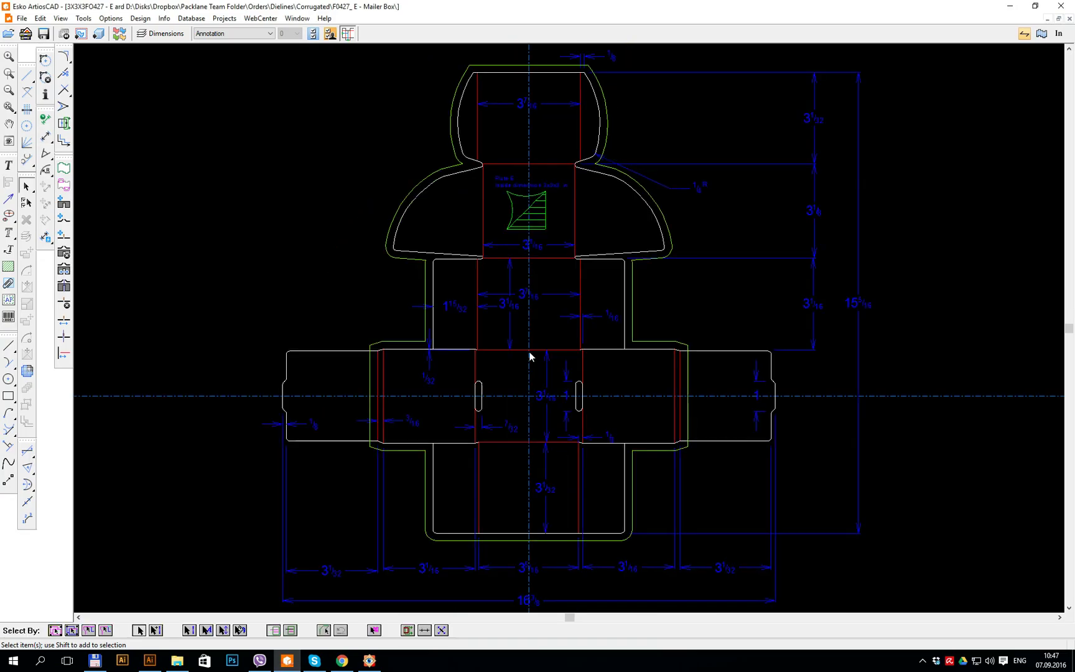
- Try a 1/4 outside bleed on the Outside Bleed layer that excludes the outermost side flaps and the left back-wall dust flap
{"action": "left_click", "coordinate": [63, 168]}
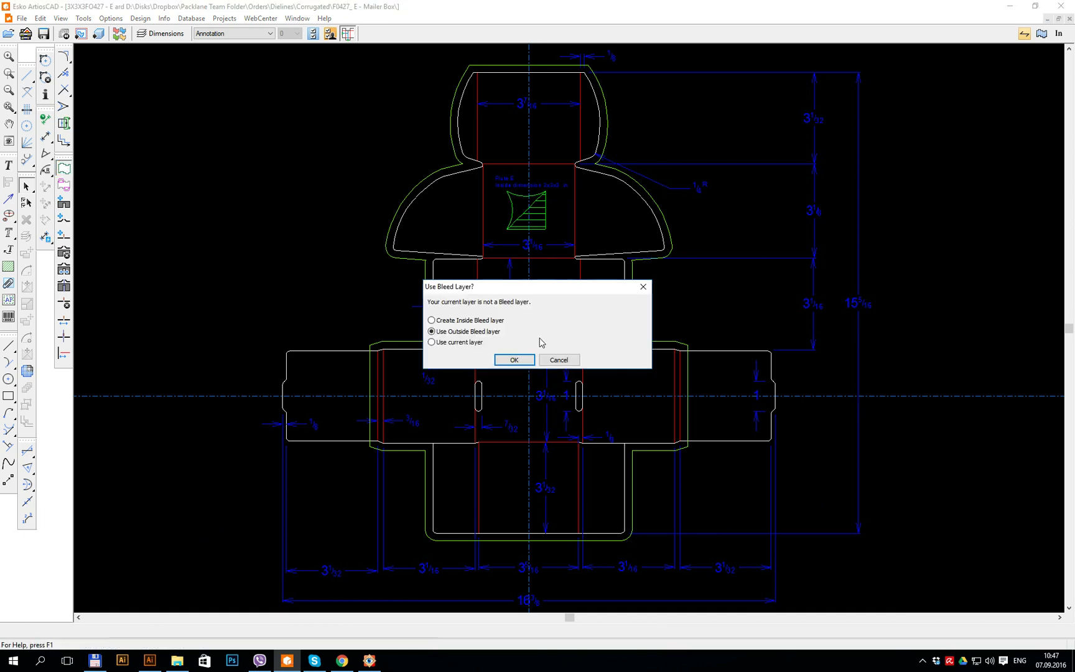
{"action": "left_click", "coordinate": [514, 360]}
{"action": "left_click", "coordinate": [507, 350]}
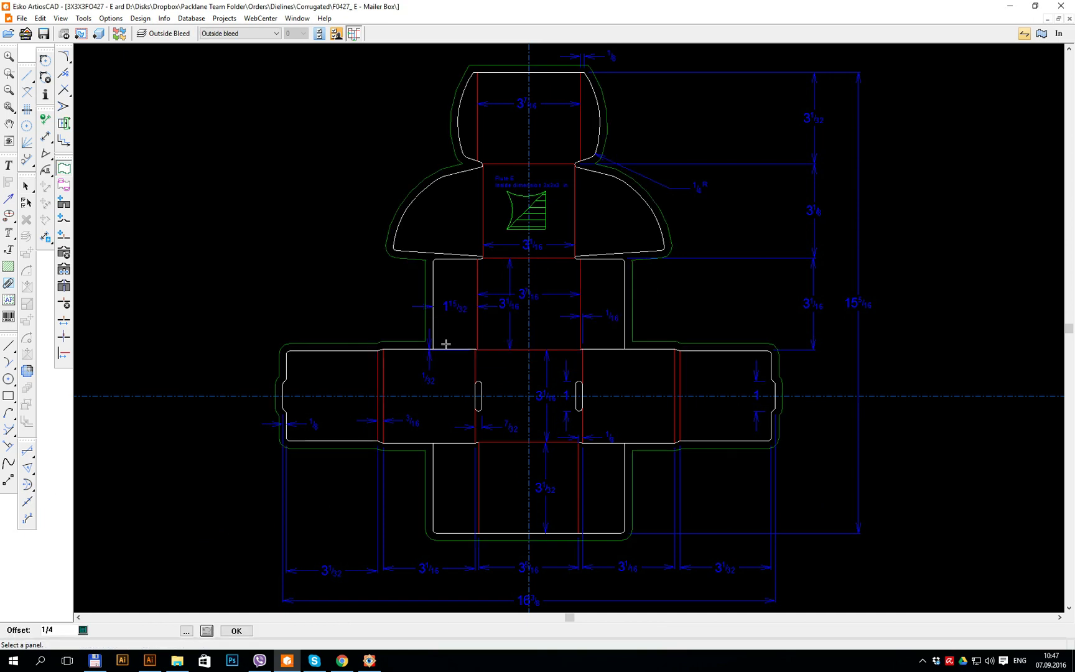
{"action": "left_click", "coordinate": [339, 375]}
{"action": "left_click", "coordinate": [444, 301]}
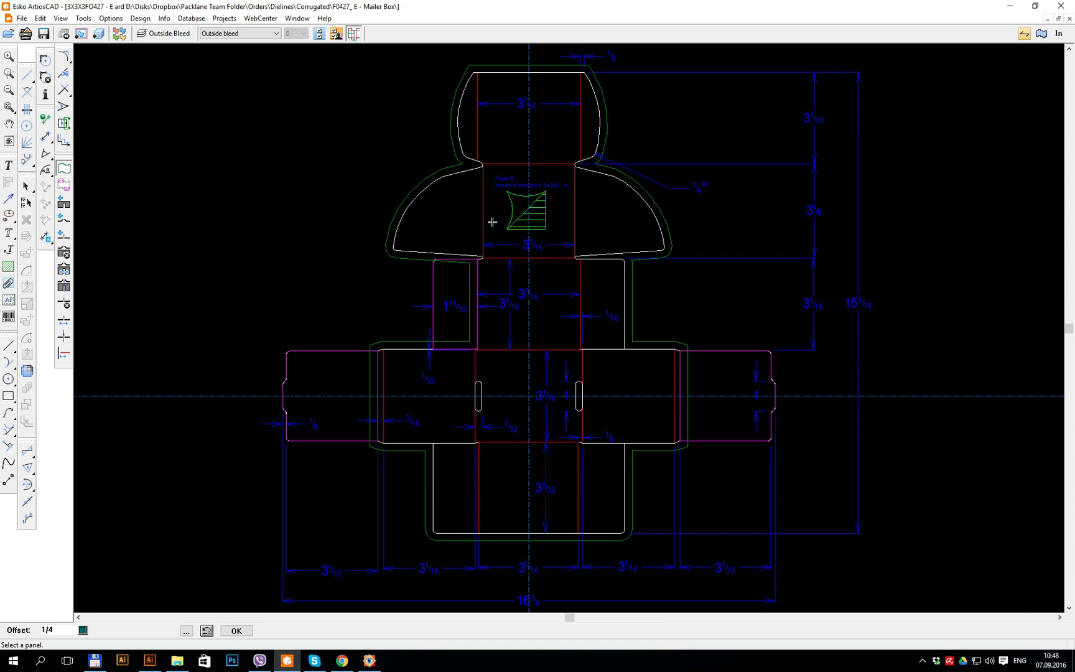
- Check the mailer's basic rebuild dimensions for condition conflicts, then cancel the rebuild
{"action": "left_click", "coordinate": [527, 241]}
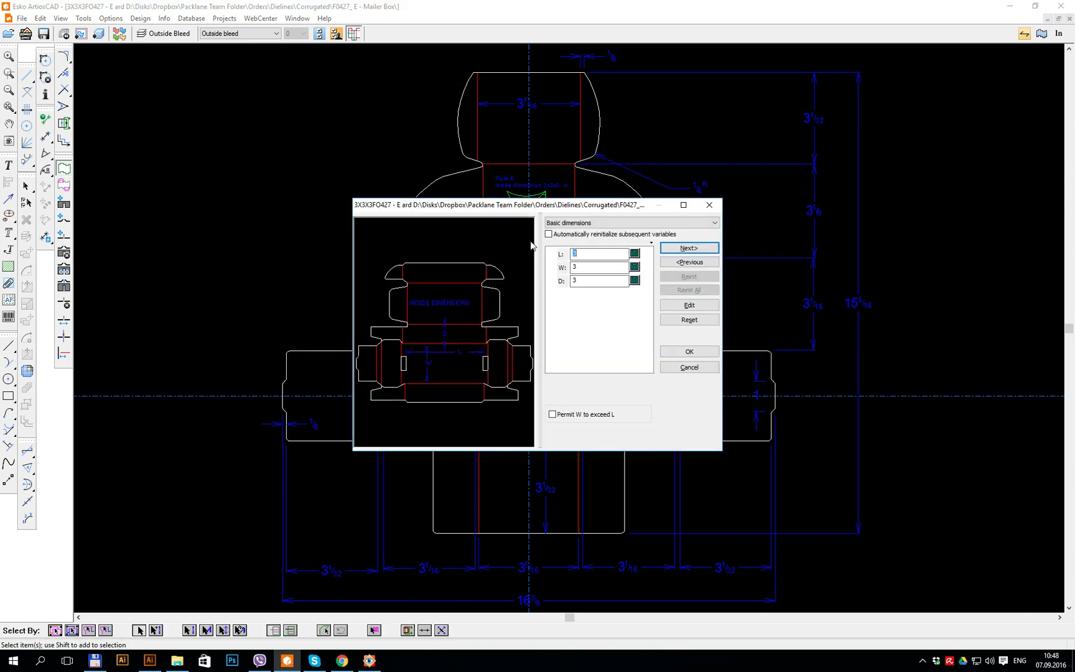
{"action": "left_click", "coordinate": [680, 248]}
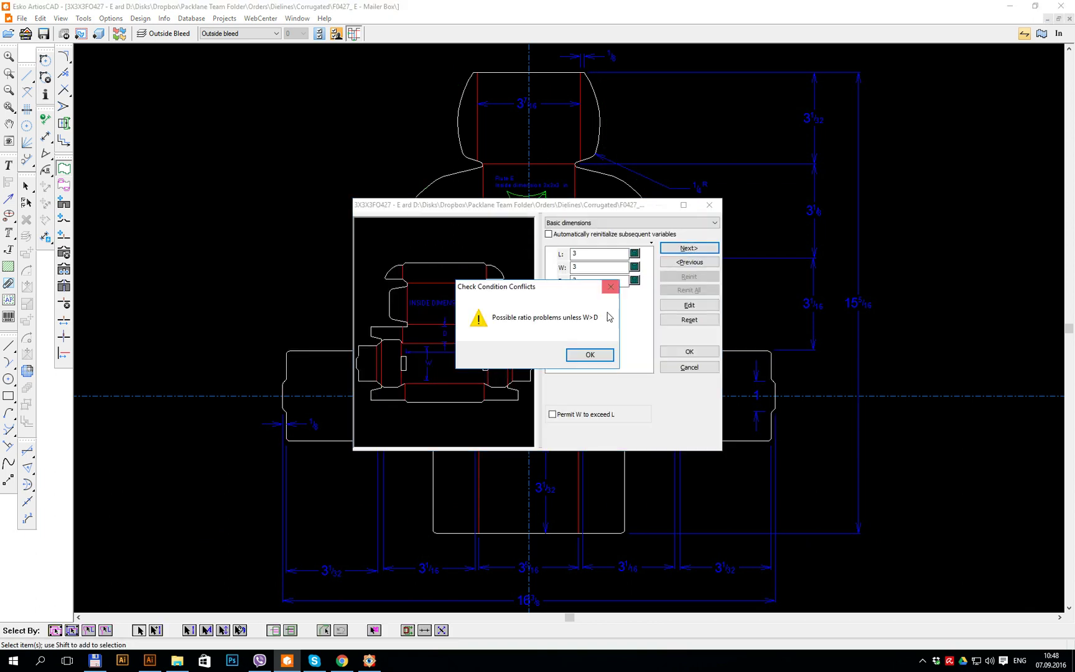
{"action": "left_click", "coordinate": [594, 353]}
{"action": "left_click", "coordinate": [696, 367]}
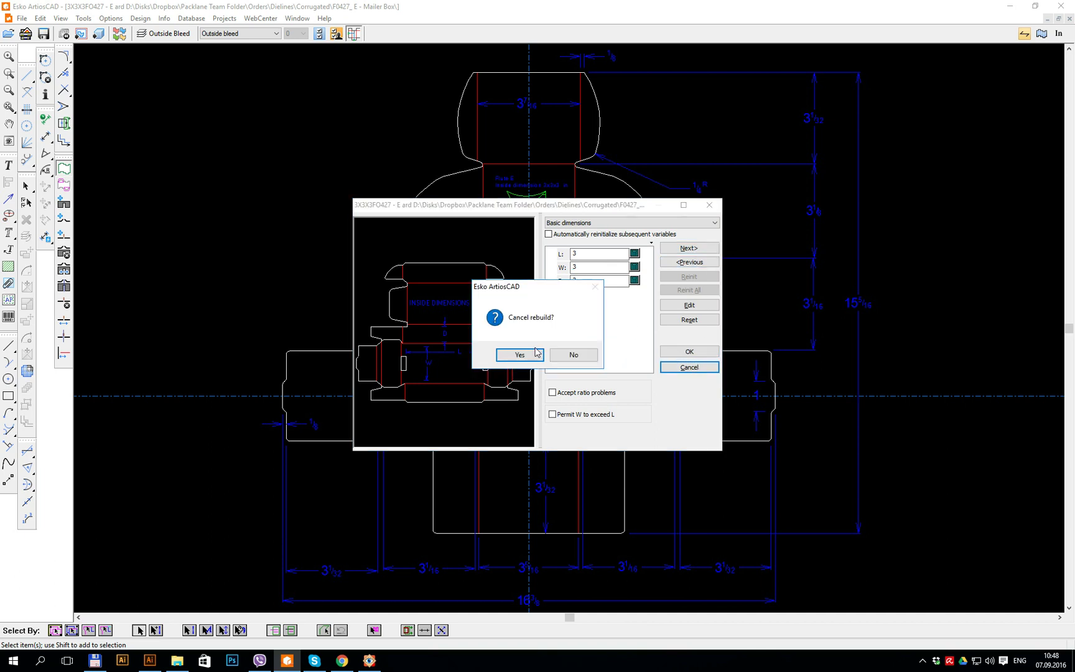
{"action": "left_click", "coordinate": [538, 351]}
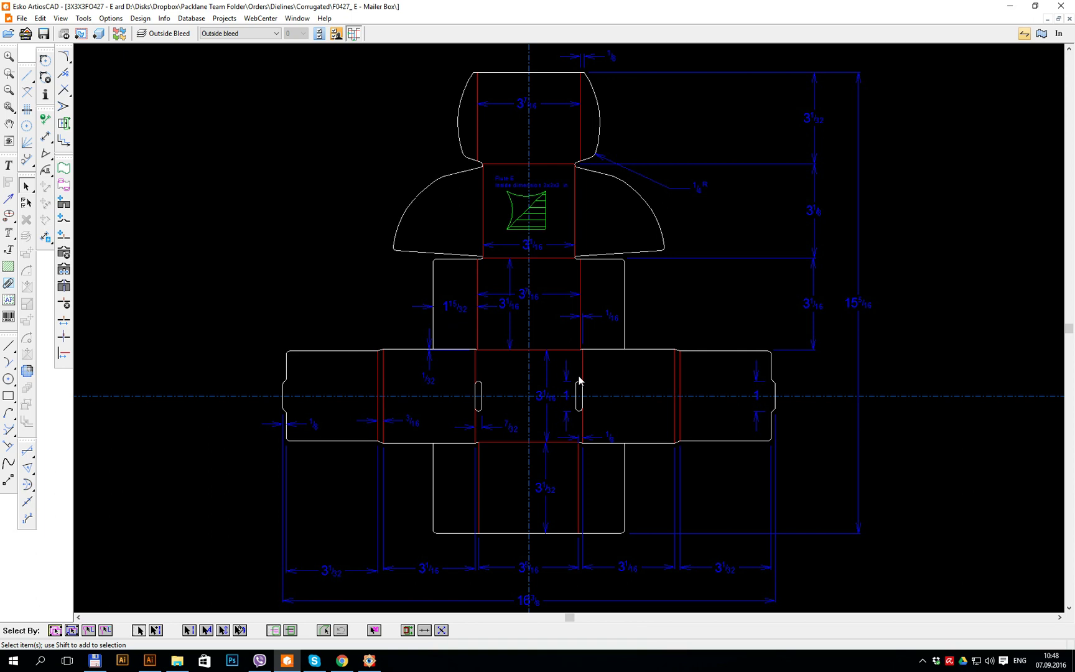
- Switch to Illustrator and measure how far the right lock tab projects from the adjoining straight edge of the upper flap
{"action": "left_click", "coordinate": [150, 659]}
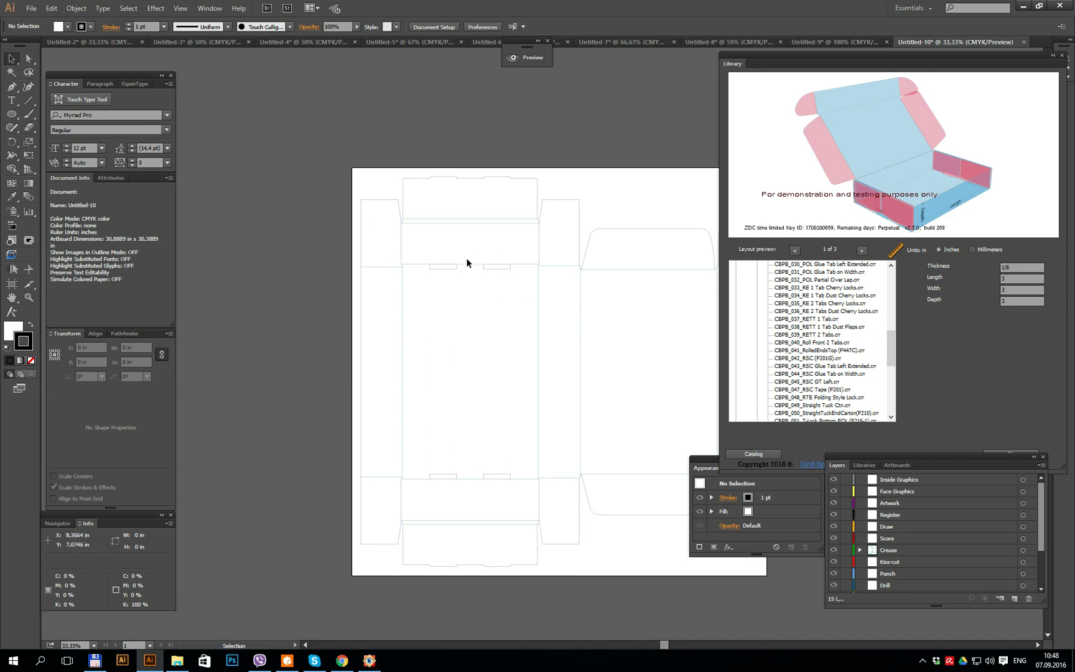
{"action": "left_click", "coordinate": [518, 179]}
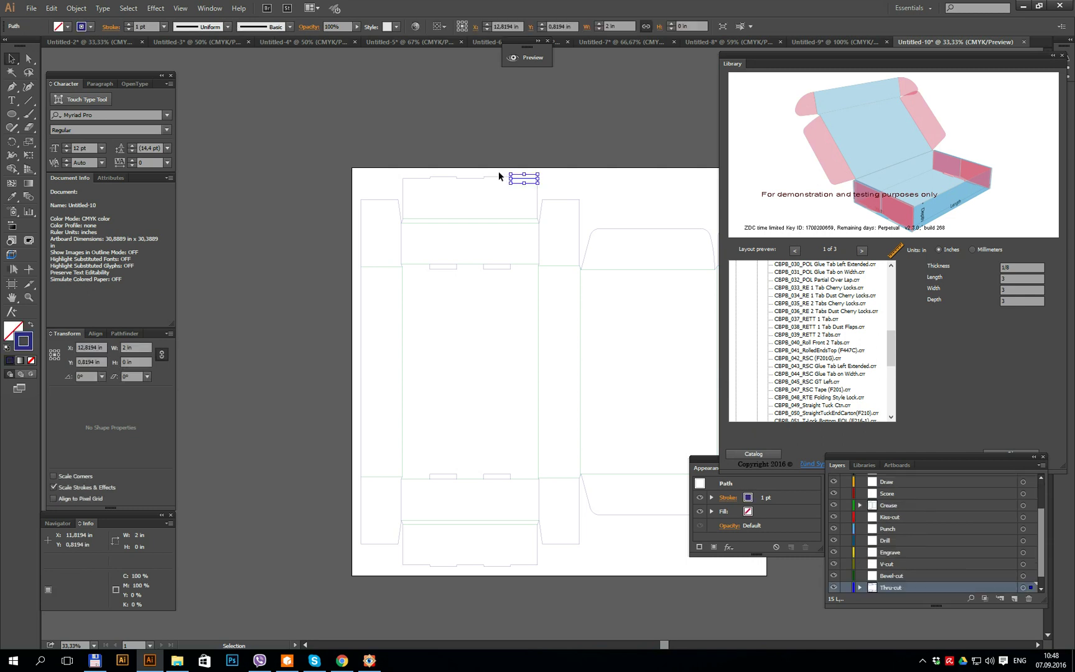
{"action": "left_click_drag", "start_coordinate": [494, 173], "coordinate": [518, 180]}
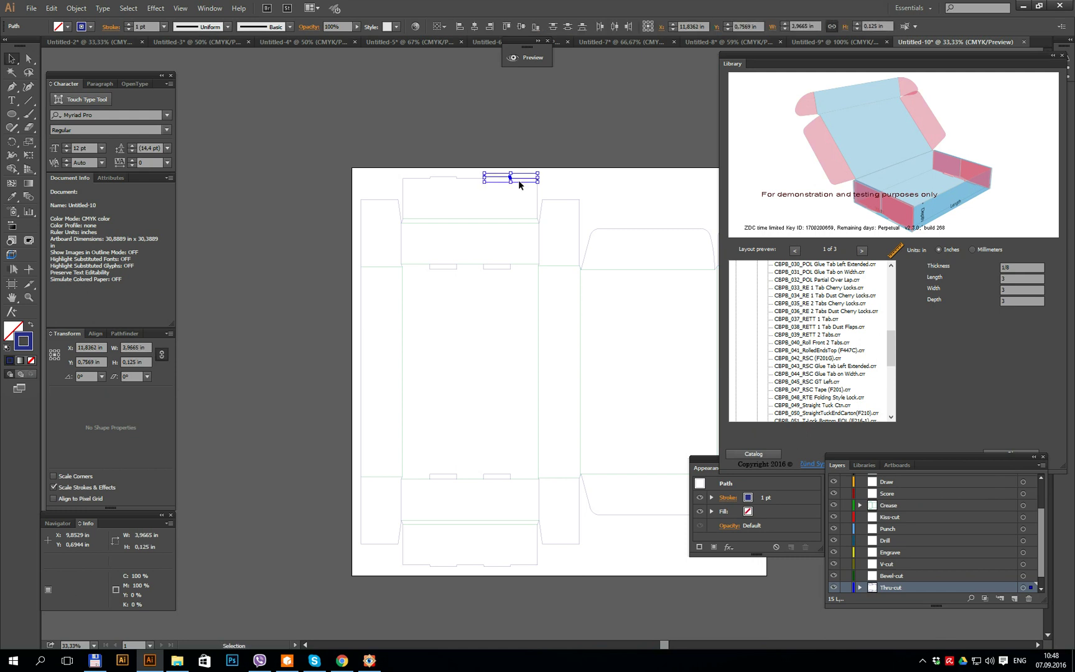
{"action": "left_click", "coordinate": [523, 171]}
{"action": "key", "text": "a"}
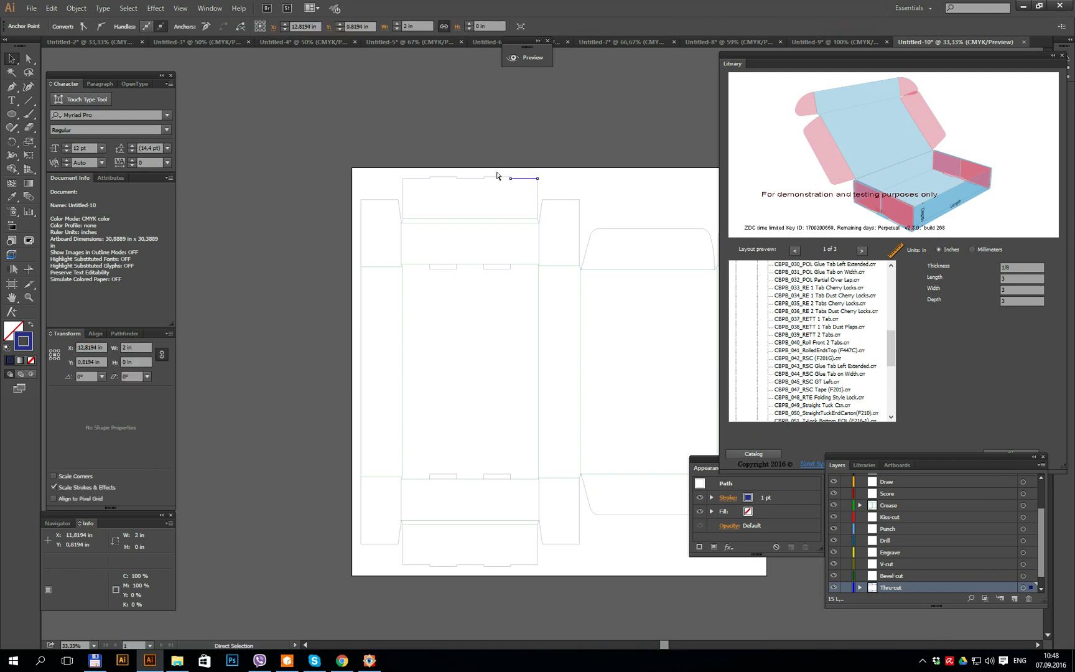
{"action": "key", "text": "v"}
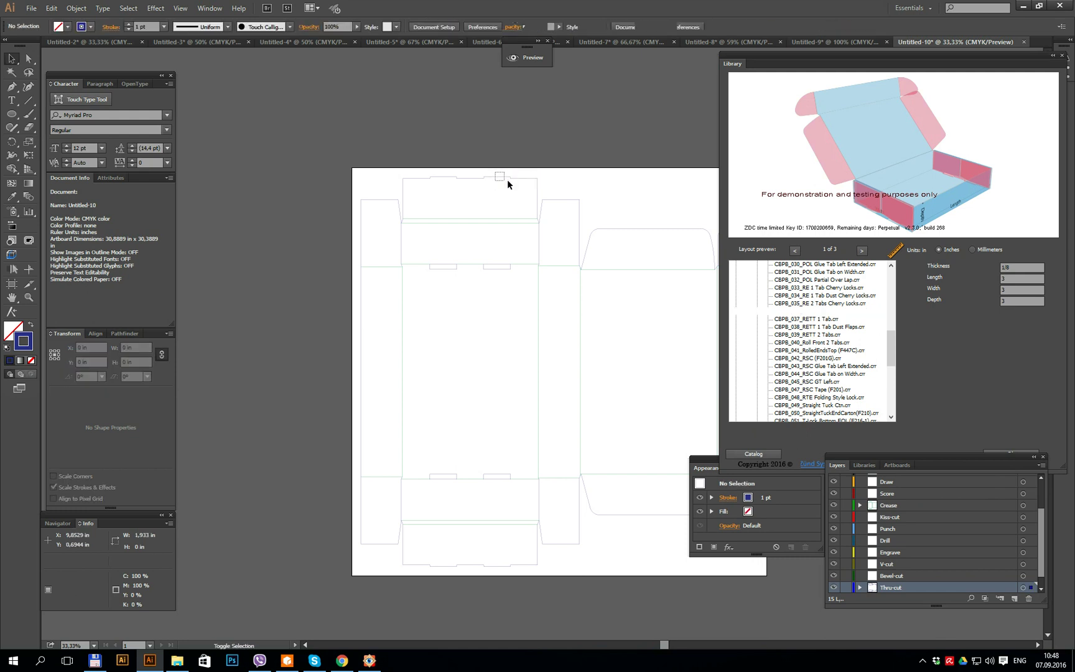
{"action": "left_click", "coordinate": [503, 179]}
{"action": "left_click", "coordinate": [523, 178], "text": "shift"}
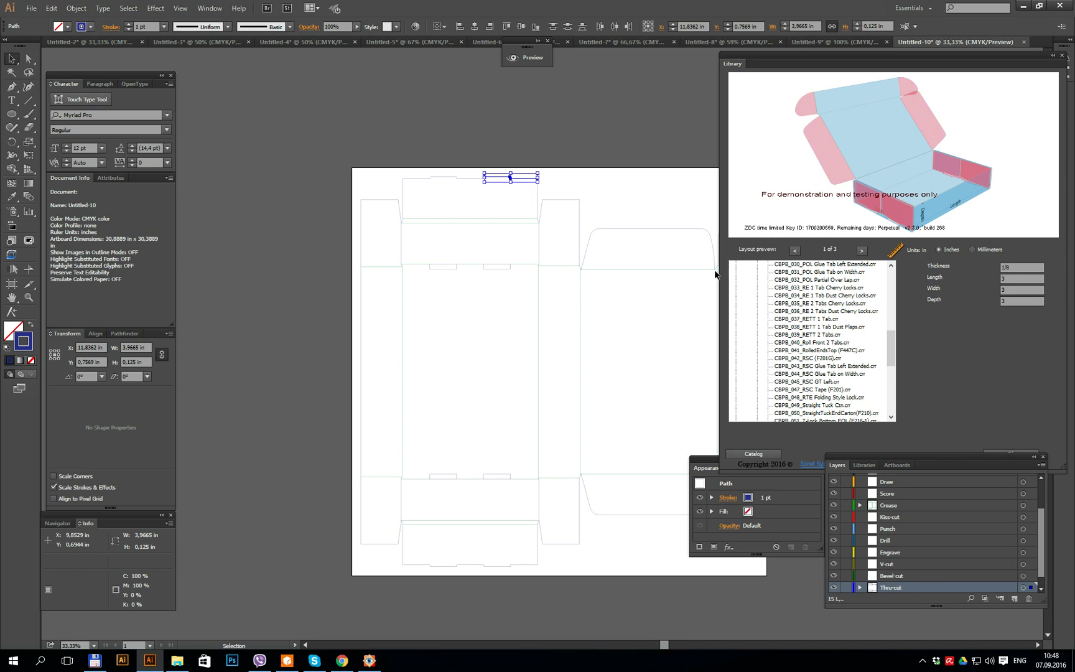
- Generate the mailer dieline with thickness 1/16 and length, width and depth of 3 in
{"action": "left_click", "coordinate": [1014, 269]}
{"action": "key", "text": "BackSpace"}
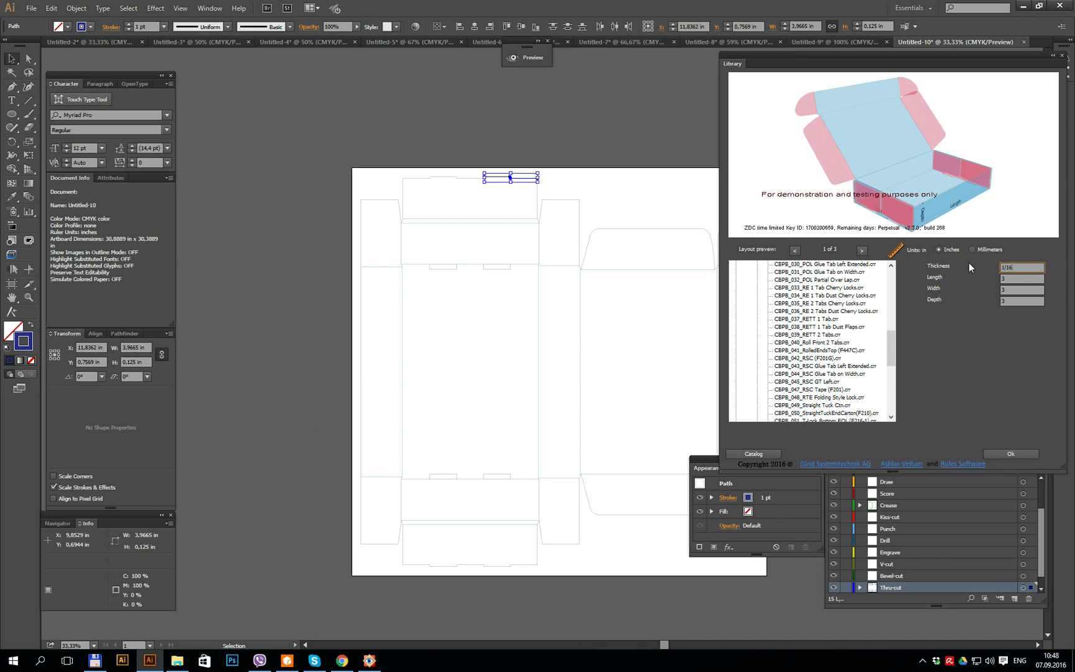
{"action": "left_click", "coordinate": [1013, 455]}
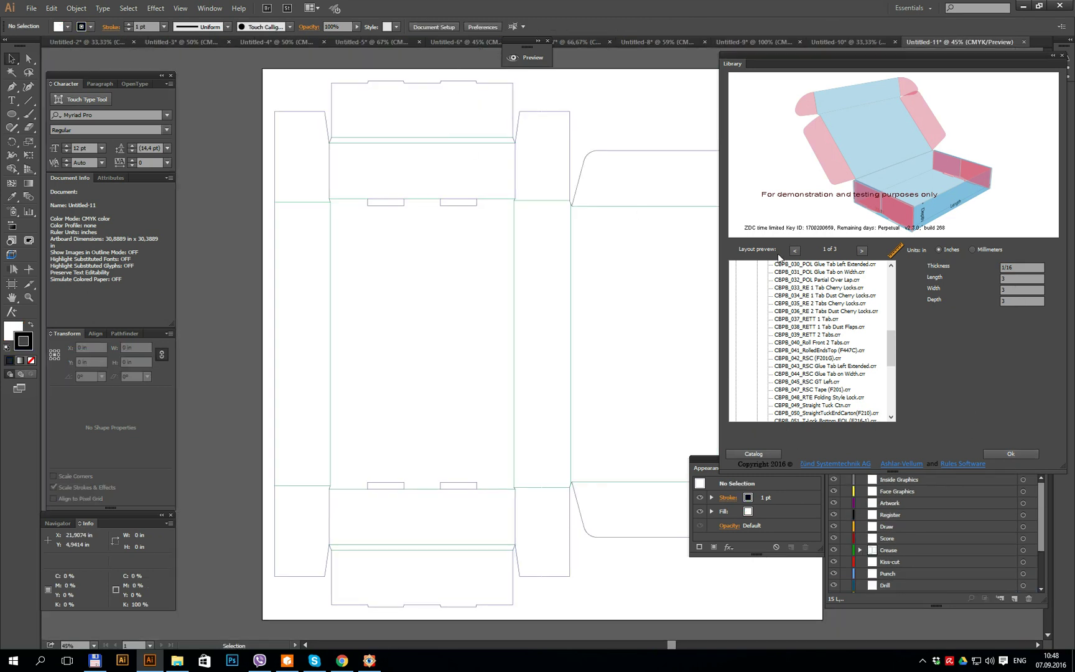
- Generate a 1/16 mailer with length and width 10, and measure how far its upper flap's right lock tab projects
{"action": "double_click", "coordinate": [1014, 278]}
{"action": "type", "text": "10"}
{"action": "key", "text": "Tab"}
{"action": "type", "text": "10"}
{"action": "key", "text": "Tab"}
{"action": "scroll", "coordinate": [469, 204], "scroll_direction": "up", "scroll_amount": 3}
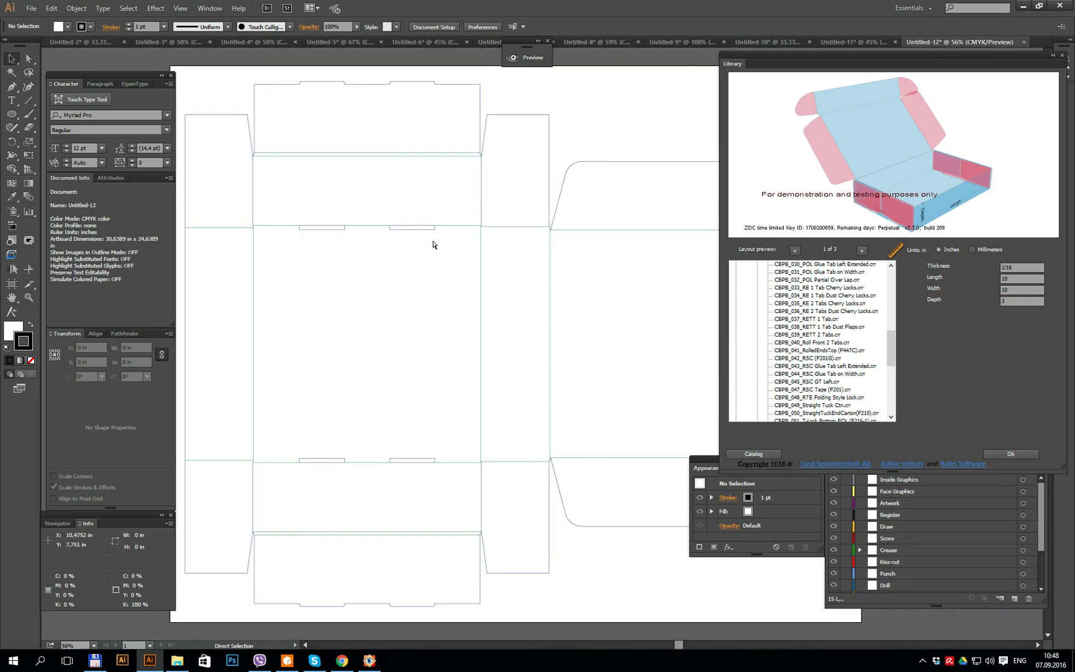
{"action": "left_click", "coordinate": [436, 81], "text": "ctrl"}
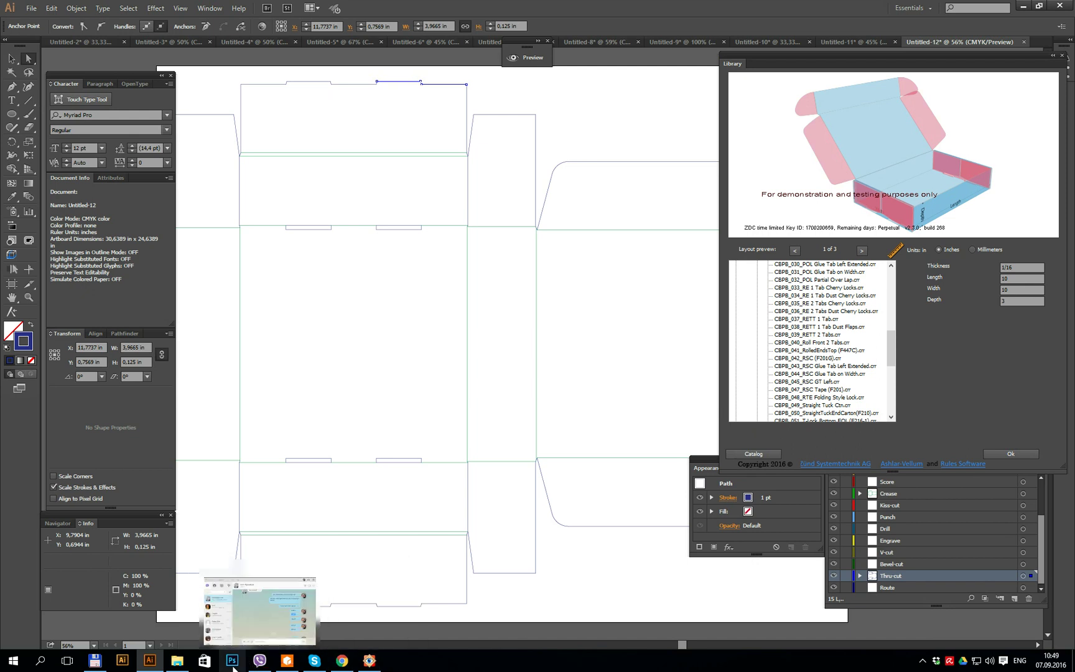
- Open the 3X3X3FO427_E ARD dieline from Total Commander in Illustrator and unlock its Main Design, Overall Dimensions and Outside Bleed layers
{"action": "left_click", "coordinate": [94, 661]}
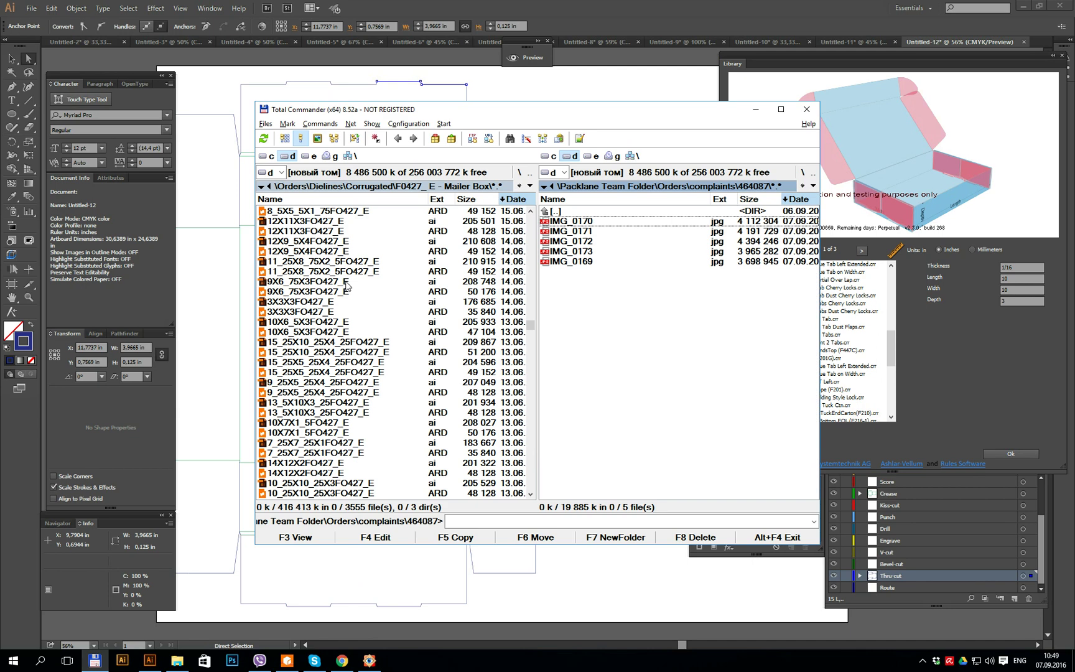
{"action": "left_click", "coordinate": [394, 188]}
{"action": "left_click", "coordinate": [311, 315]}
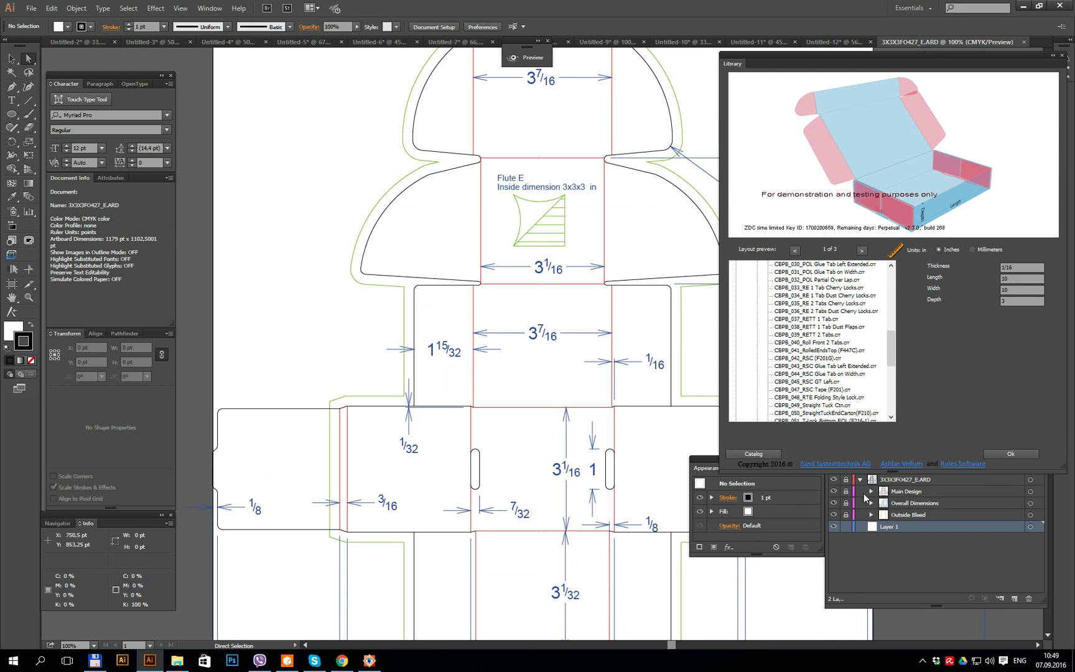
{"action": "left_click_drag", "start_coordinate": [845, 490], "coordinate": [846, 516]}
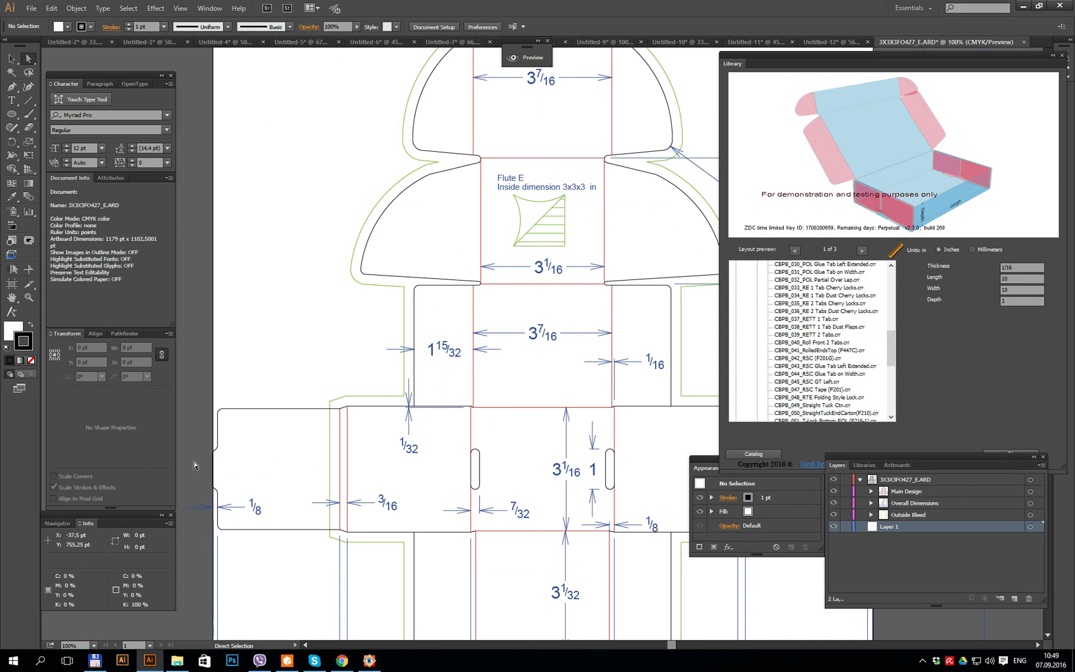
- Select edge points on the left side flap's lock tab to examine its projection, and clear the selection
{"action": "left_click_drag", "start_coordinate": [191, 460], "coordinate": [224, 471]}
{"action": "left_click", "coordinate": [228, 431]}
{"action": "left_click", "coordinate": [215, 467]}
{"action": "left_click", "coordinate": [214, 462]}
{"action": "left_click", "coordinate": [221, 457]}
{"action": "left_click", "coordinate": [213, 439]}
{"action": "left_click", "coordinate": [218, 438]}
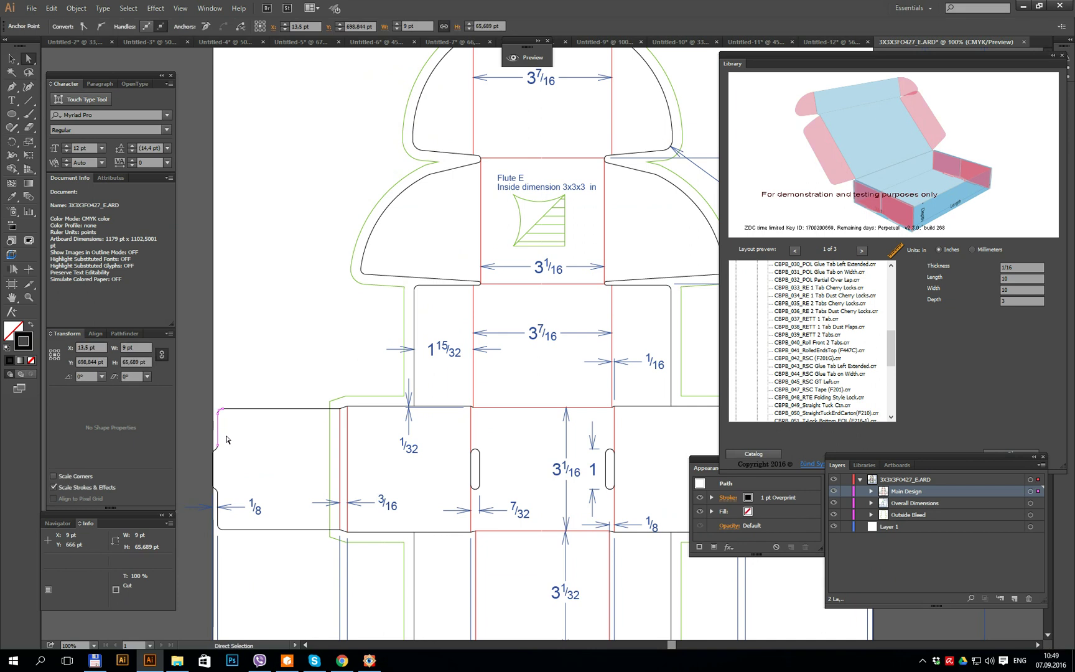
{"action": "left_click", "coordinate": [225, 454]}
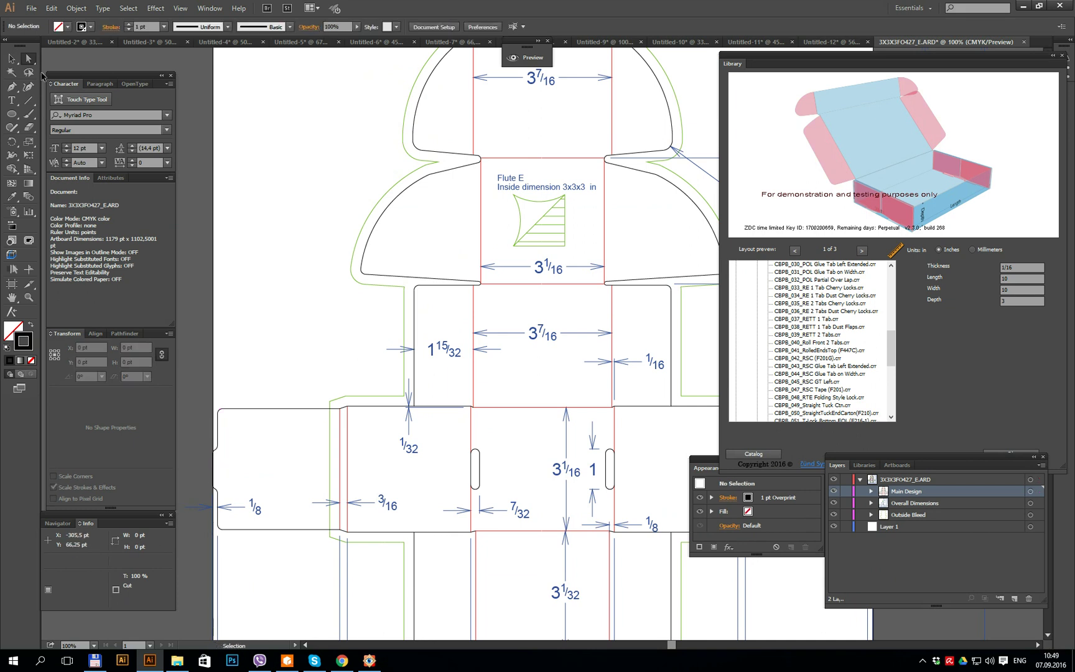
- Show the rulers and place vertical guides at the left lock tab's outer edge and at the adjoining straight flap edge
{"action": "key", "text": "ctrl+r"}
{"action": "left_click_drag", "start_coordinate": [39, 79], "coordinate": [214, 447]}
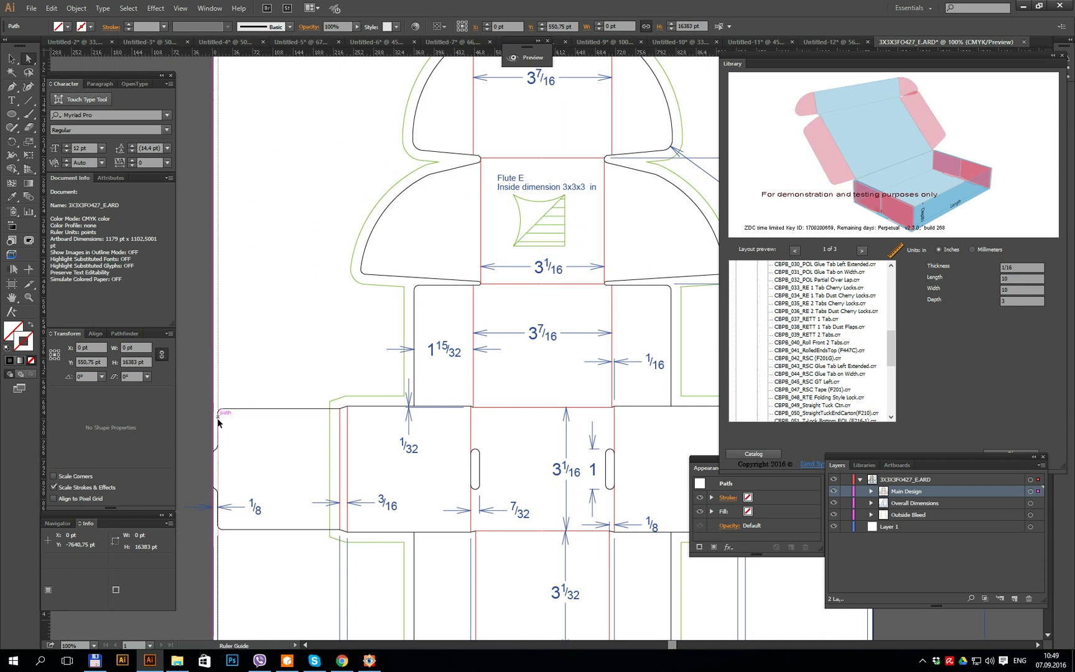
{"action": "left_click", "coordinate": [240, 312]}
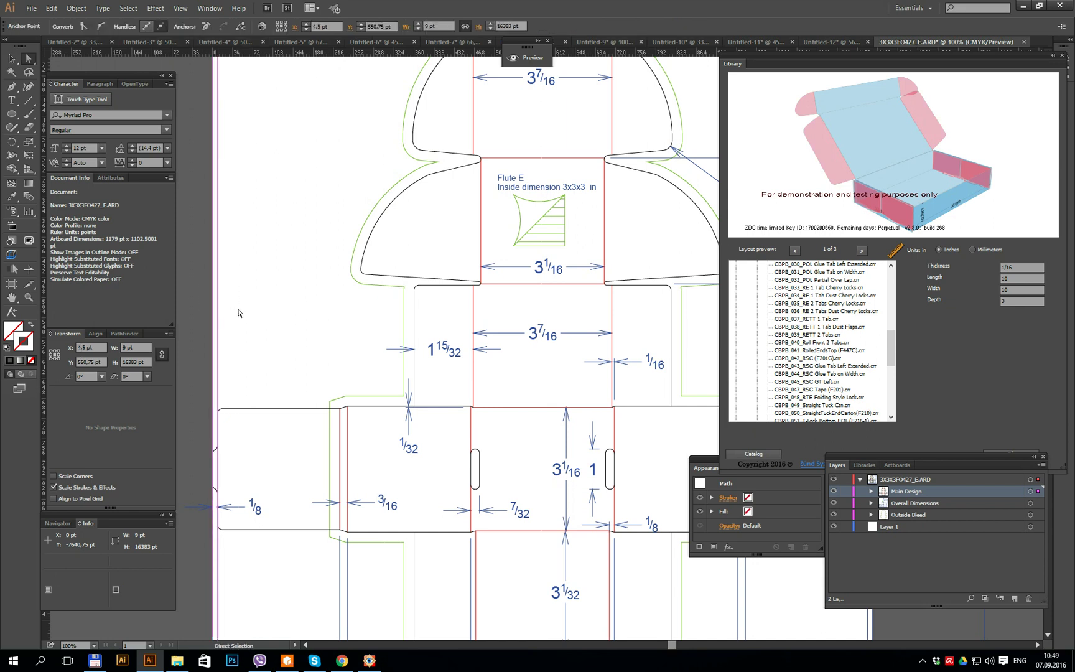
- Set the document units of the 3X3X3FO427_E dieline to inches
{"action": "left_click", "coordinate": [31, 8]}
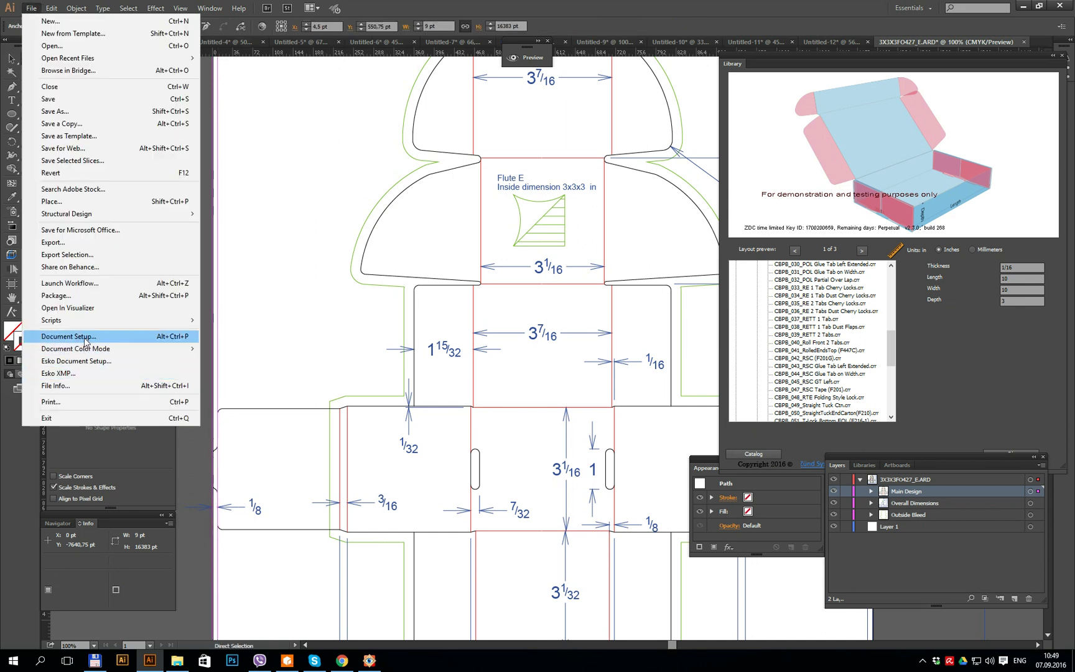
{"action": "left_click", "coordinate": [56, 278]}
{"action": "left_click", "coordinate": [470, 240]}
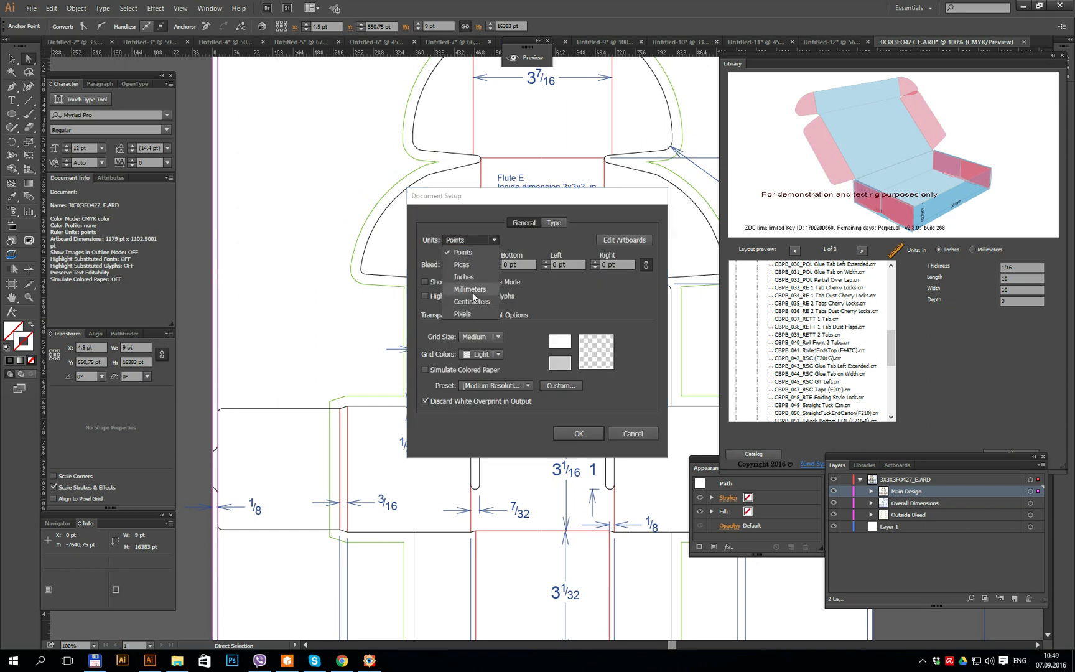
{"action": "left_click", "coordinate": [471, 277]}
{"action": "left_click", "coordinate": [578, 433]}
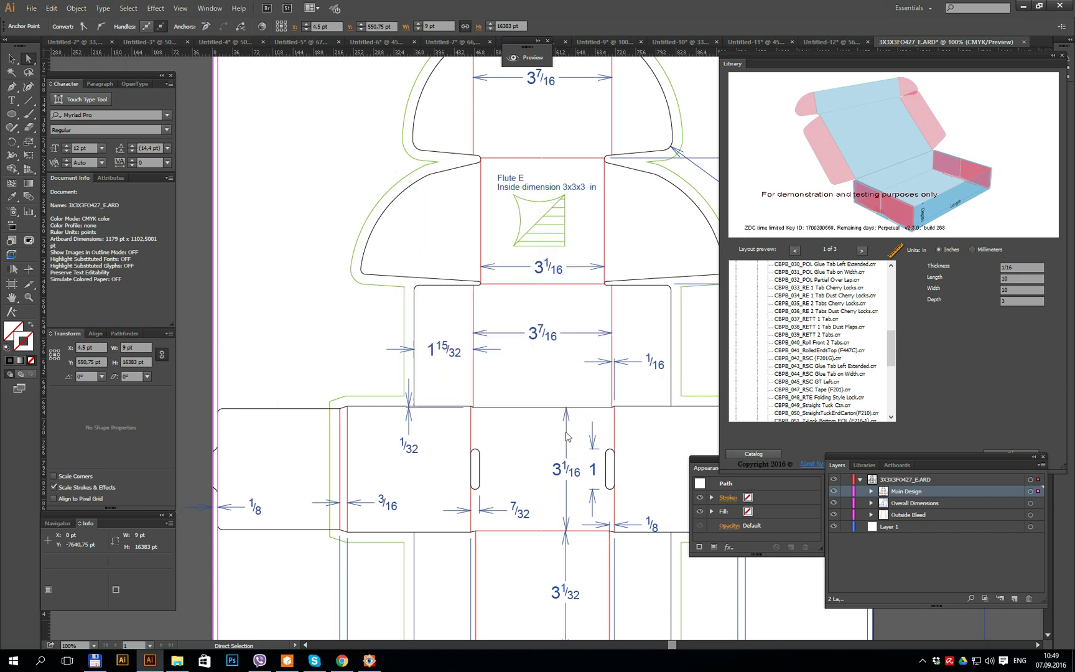
- Measure the left lock tab's projection in inches by selecting the two vertical guides together
{"action": "left_click", "coordinate": [240, 360]}
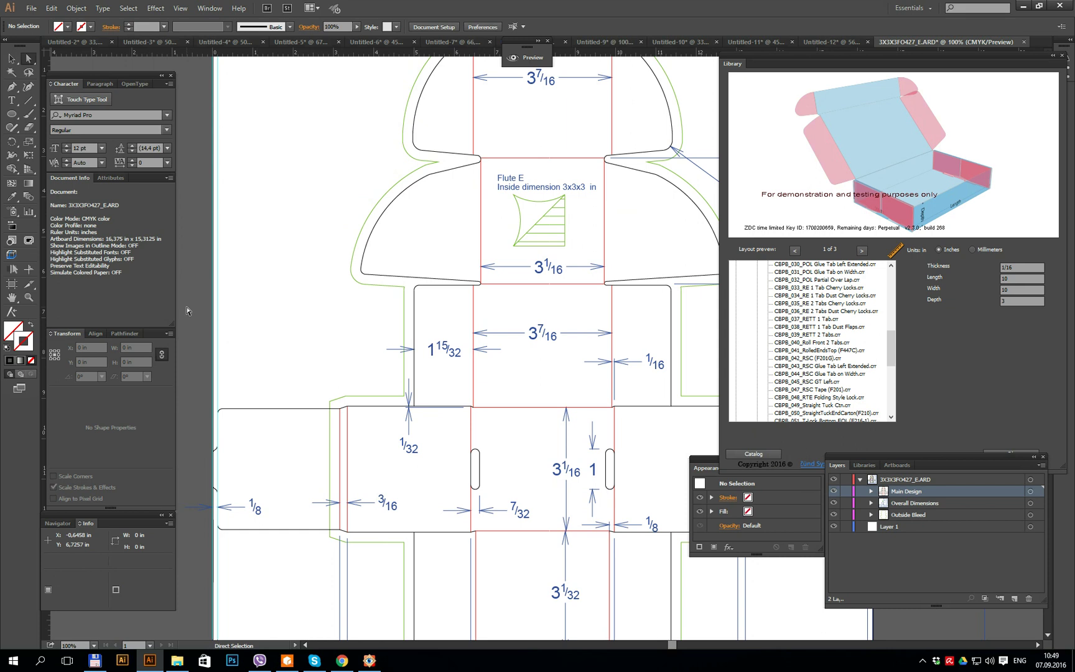
{"action": "key", "text": "v"}
{"action": "left_click_drag", "start_coordinate": [238, 326], "coordinate": [238, 326]}
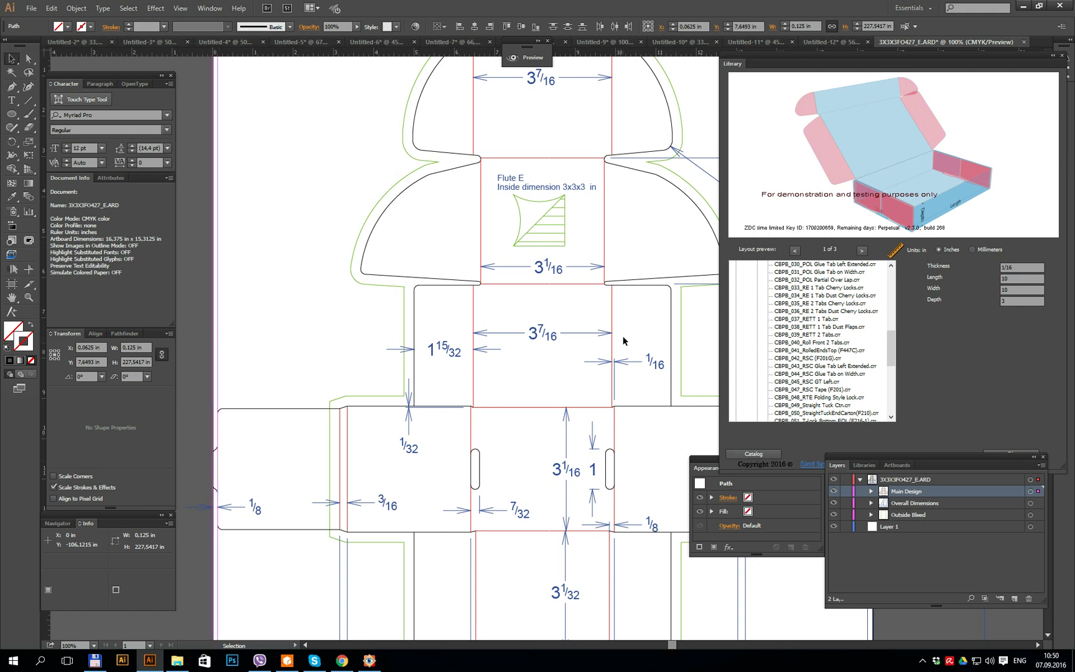
- In Untitled-12, move the outer edges of both upper lock tabs inward past the flap edge, forming notches about 0.43 in deep
{"action": "left_click", "coordinate": [826, 44]}
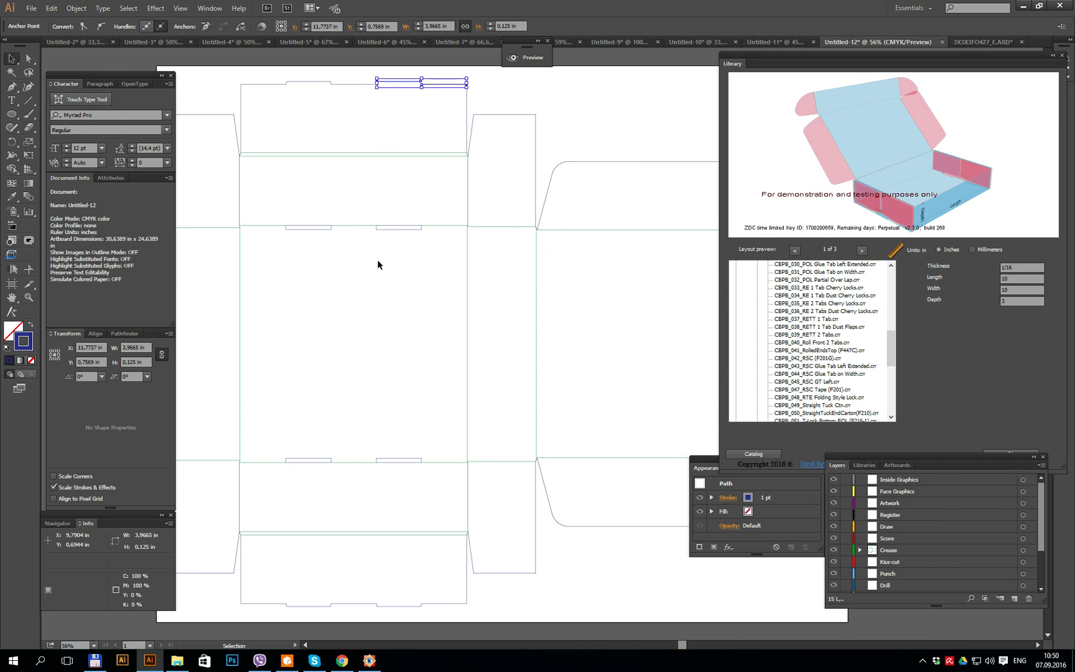
{"action": "left_click", "coordinate": [361, 109]}
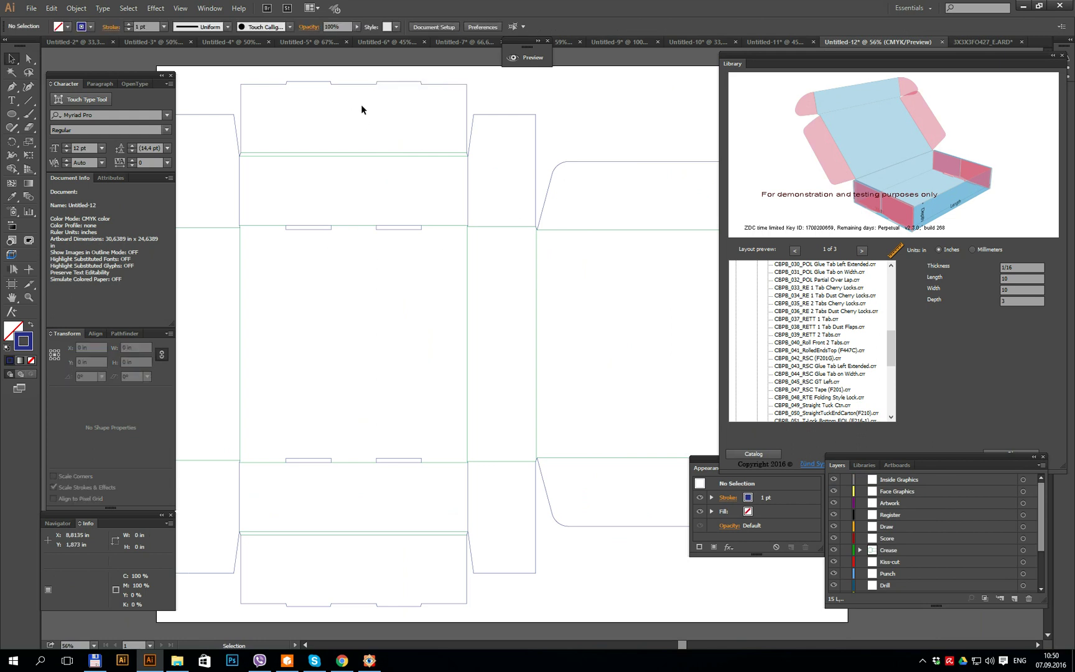
{"action": "left_click", "coordinate": [403, 81]}
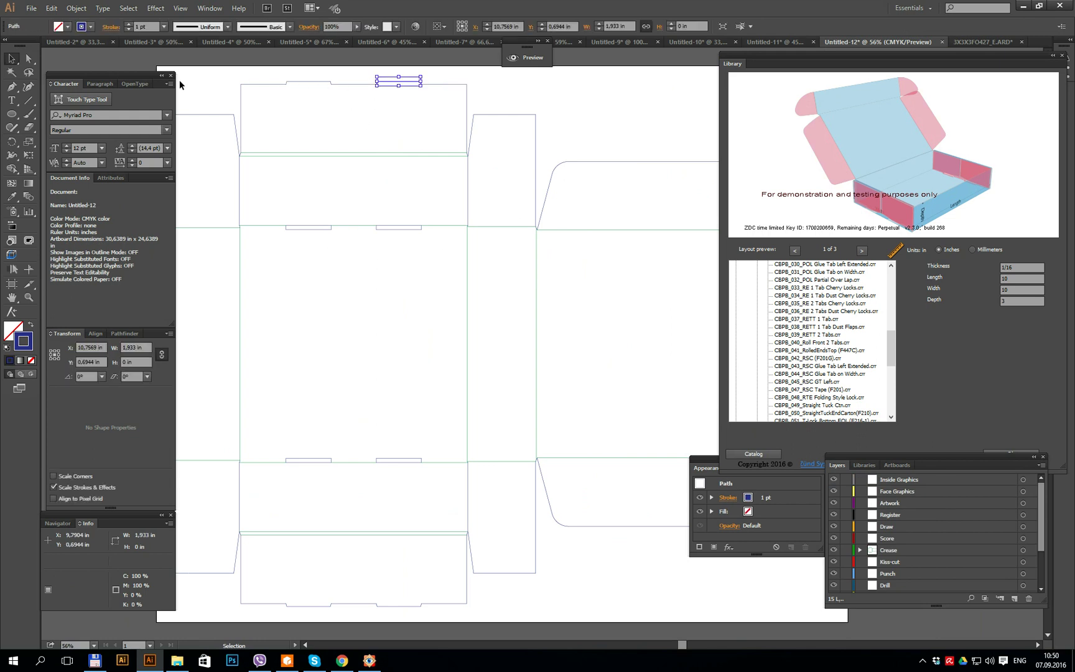
{"action": "left_click", "coordinate": [14, 115]}
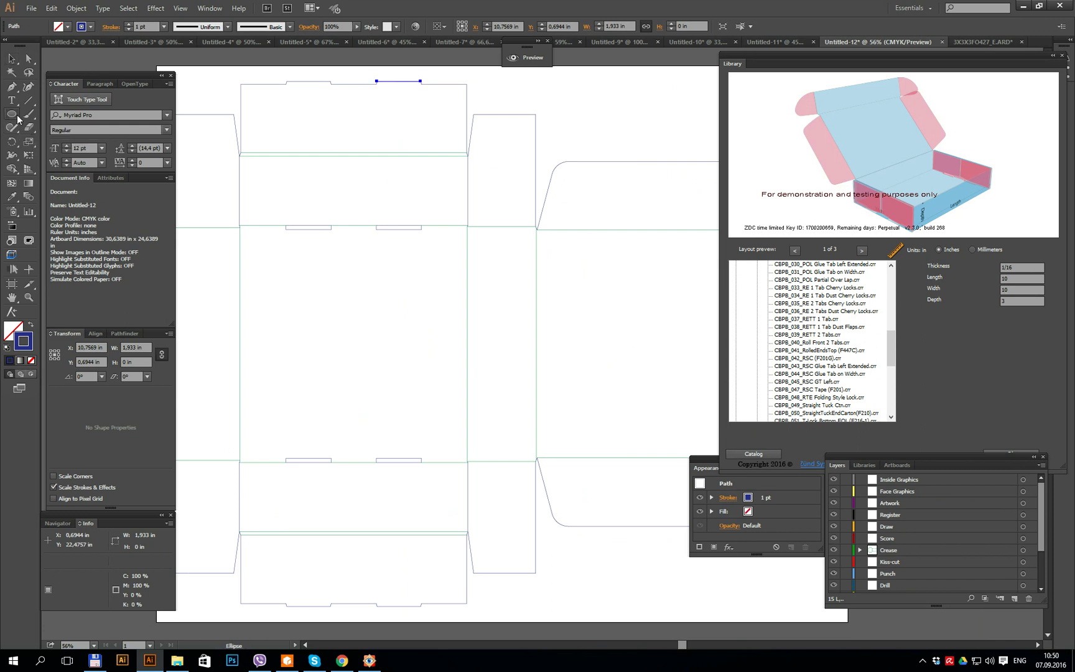
{"action": "left_click", "coordinate": [18, 119]}
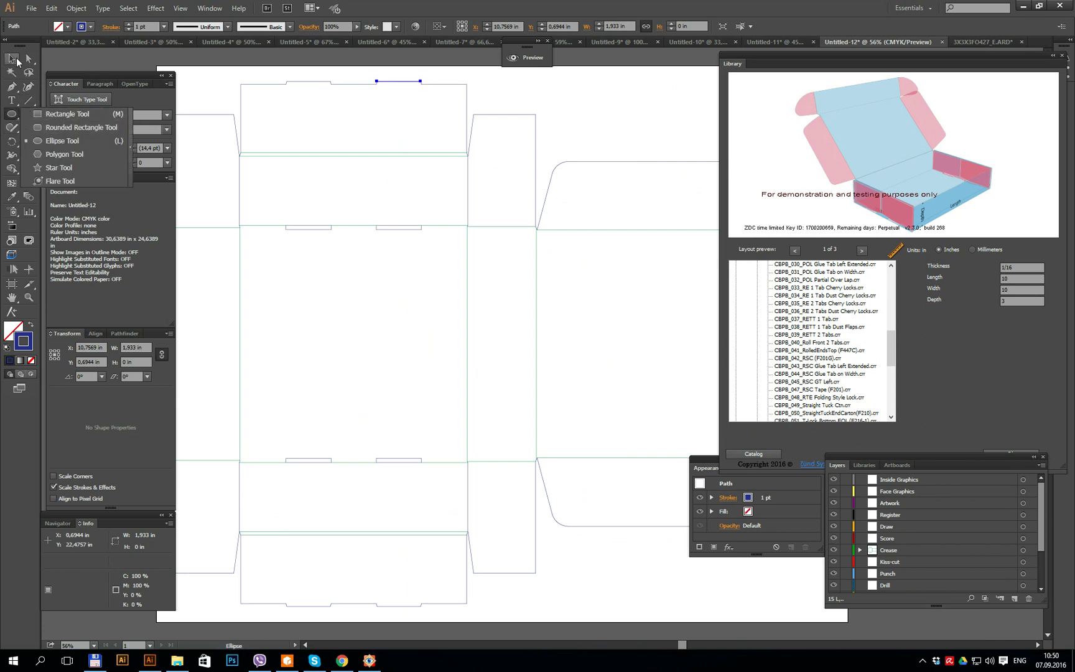
{"action": "left_click", "coordinate": [28, 58]}
{"action": "left_click_drag", "start_coordinate": [260, 69], "coordinate": [398, 94]}
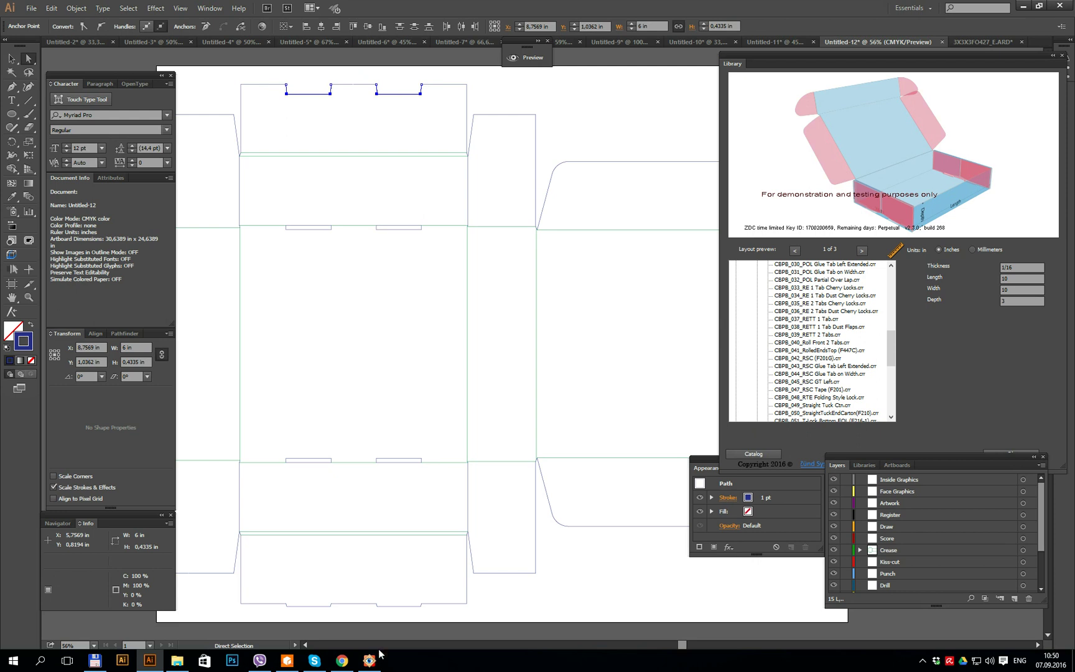
- Switch to ArtiosCAD, review the mailer's rebuild variables up to the TD2 tab depth in Slot/tab values, then cancel and return to Illustrator
{"action": "left_click", "coordinate": [287, 660]}
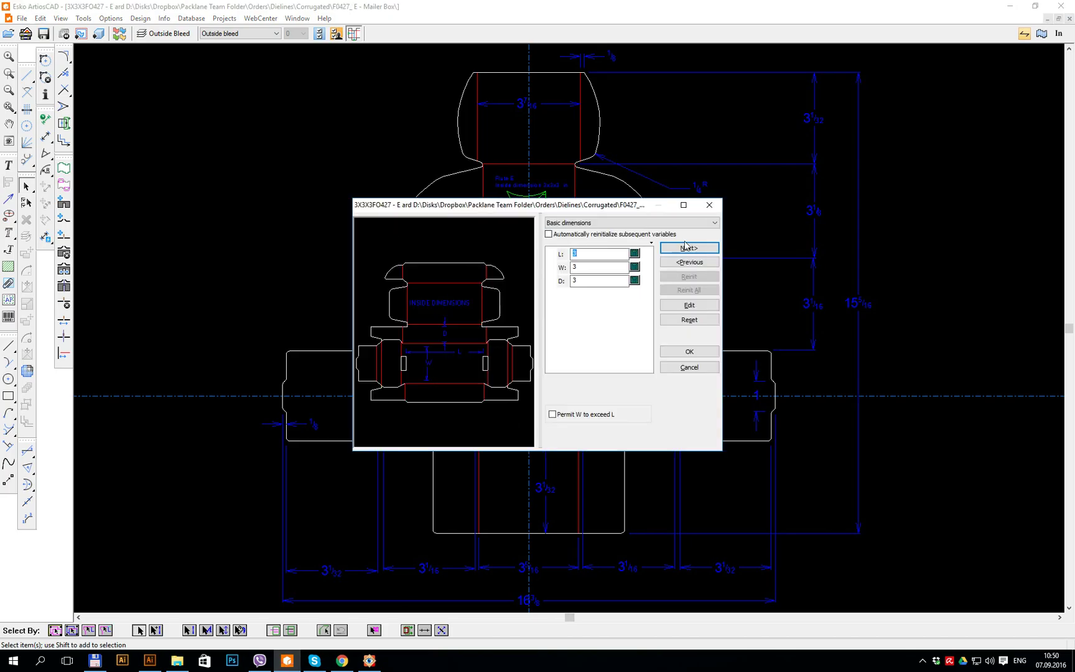
{"action": "left_click", "coordinate": [686, 248]}
{"action": "left_click", "coordinate": [591, 350]}
{"action": "left_click", "coordinate": [565, 393]}
{"action": "left_click", "coordinate": [683, 249]}
{"action": "left_click", "coordinate": [682, 249]}
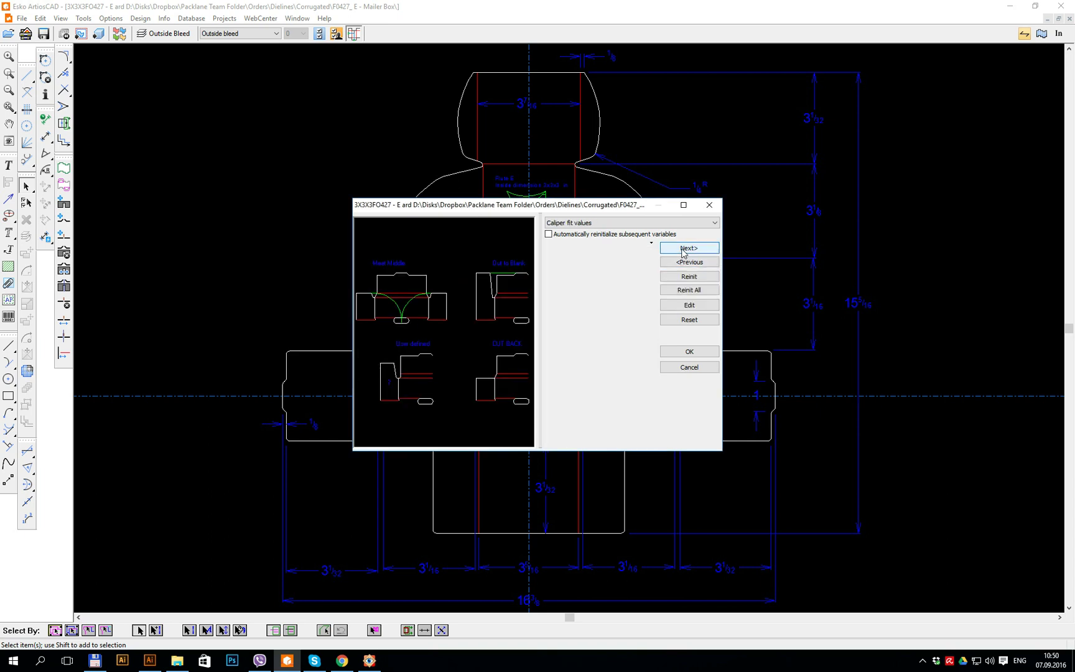
{"action": "left_click", "coordinate": [682, 250]}
{"action": "left_click", "coordinate": [683, 250]}
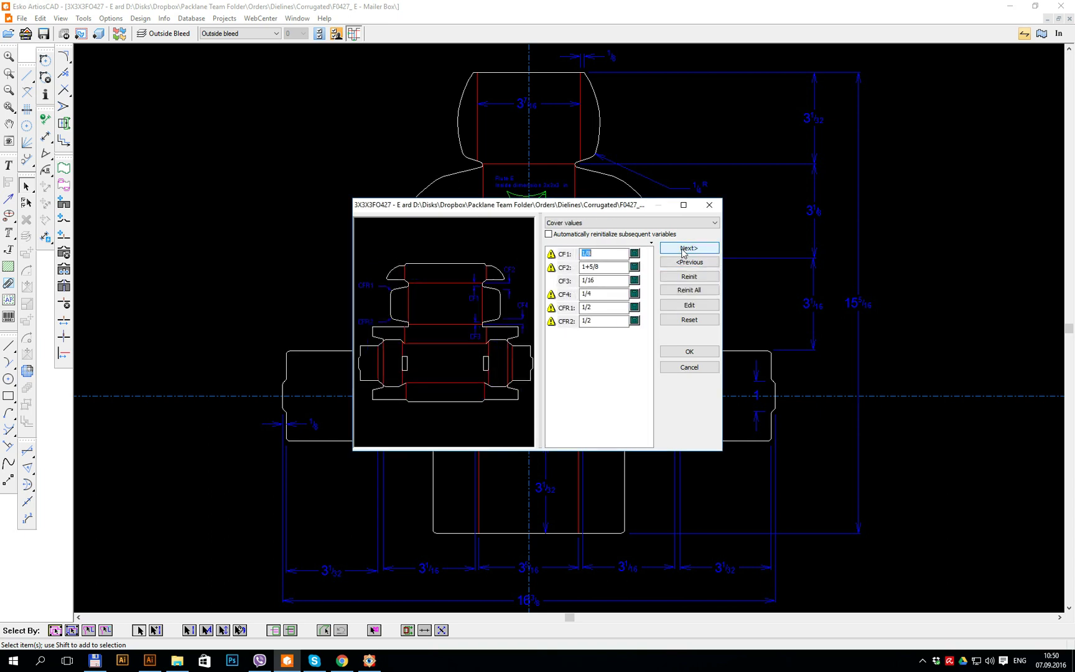
{"action": "left_click", "coordinate": [682, 250]}
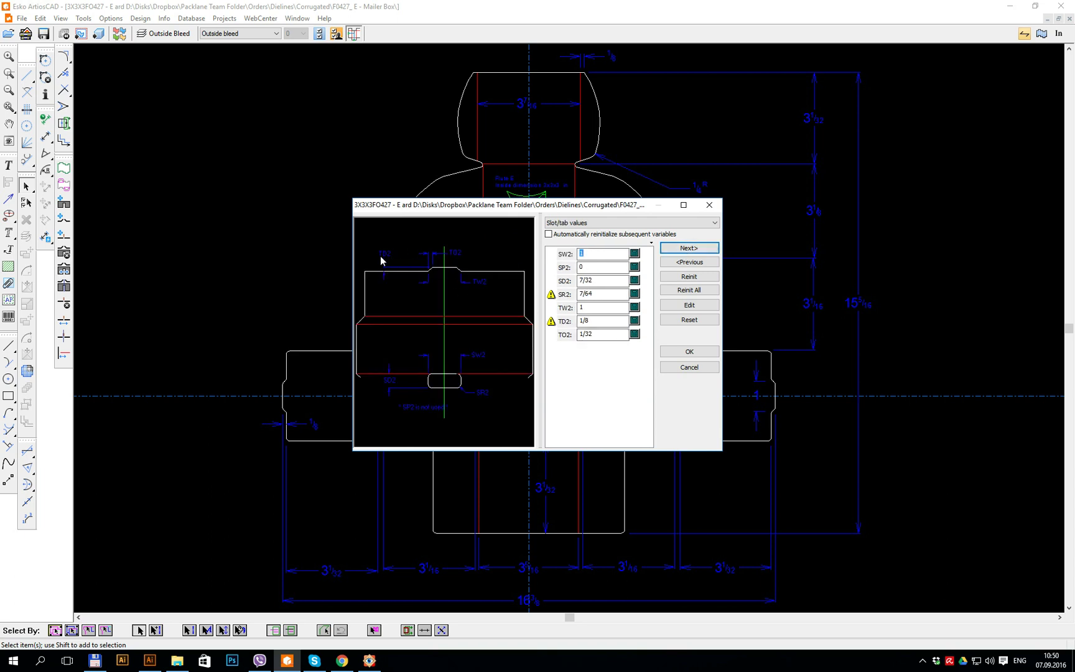
{"action": "double_click", "coordinate": [592, 324]}
{"action": "left_click", "coordinate": [693, 367]}
{"action": "left_click", "coordinate": [573, 359]}
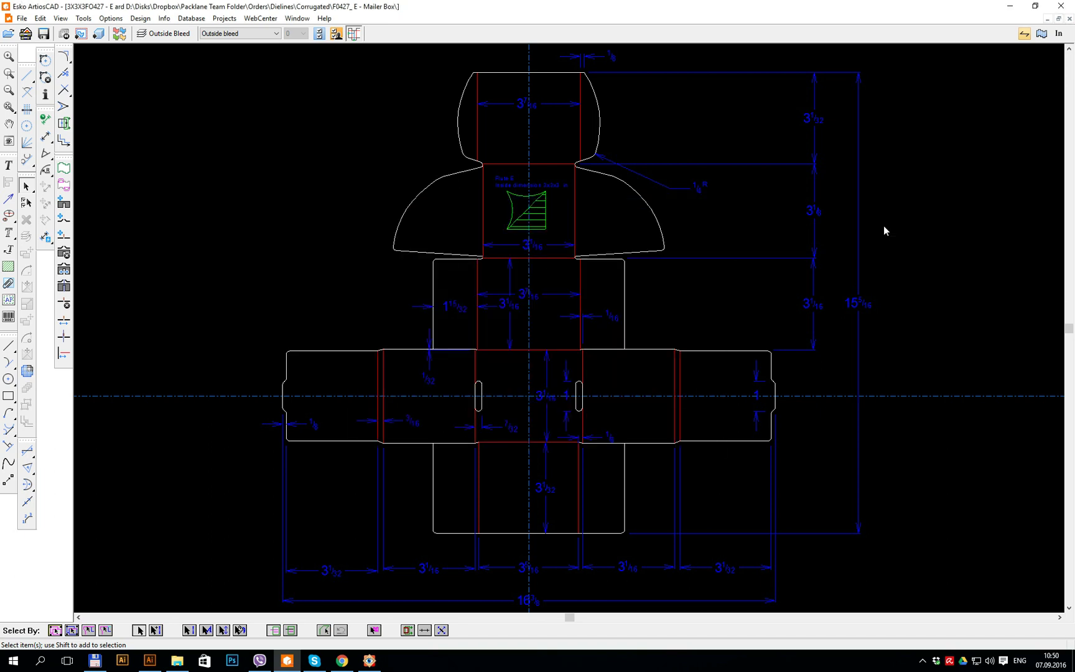
{"action": "left_click", "coordinate": [1011, 8]}
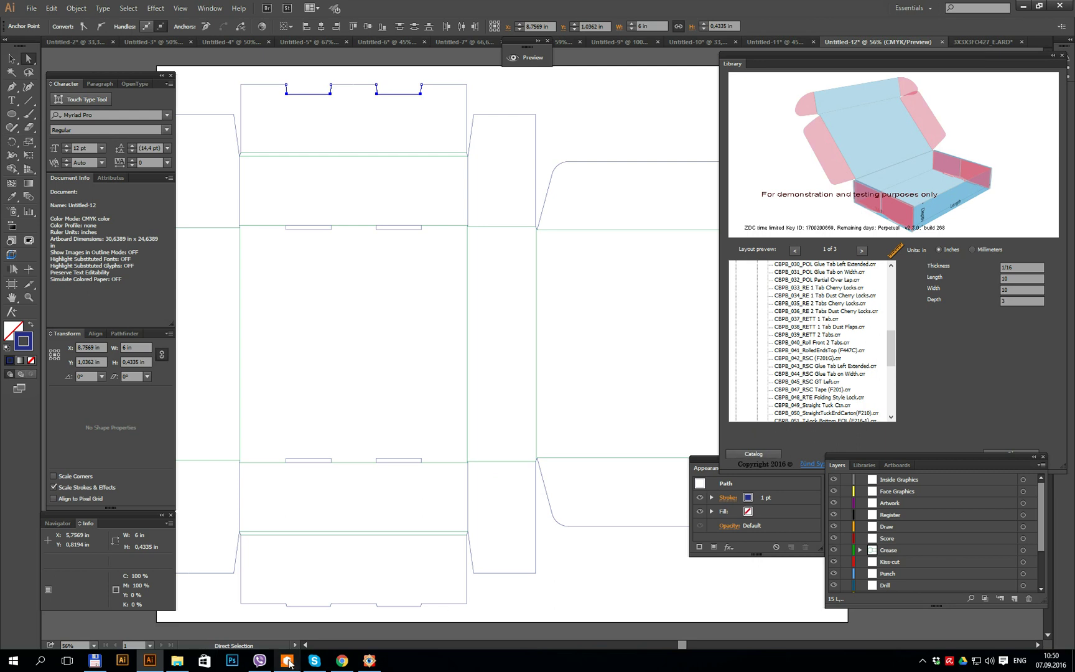
- View the customer's assembled-box photo in the Gmail dieline problem thread in Chrome, then return to Untitled-12 in Illustrator and clear the selection
{"action": "mouse_move", "coordinate": [289, 663]}
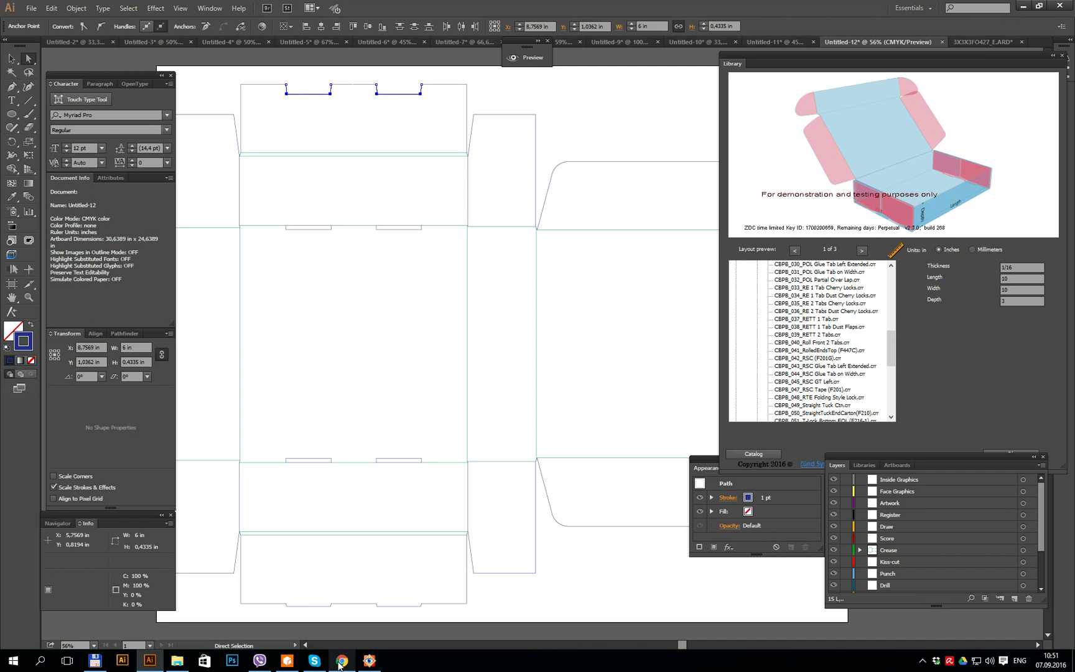
{"action": "mouse_move", "coordinate": [340, 667]}
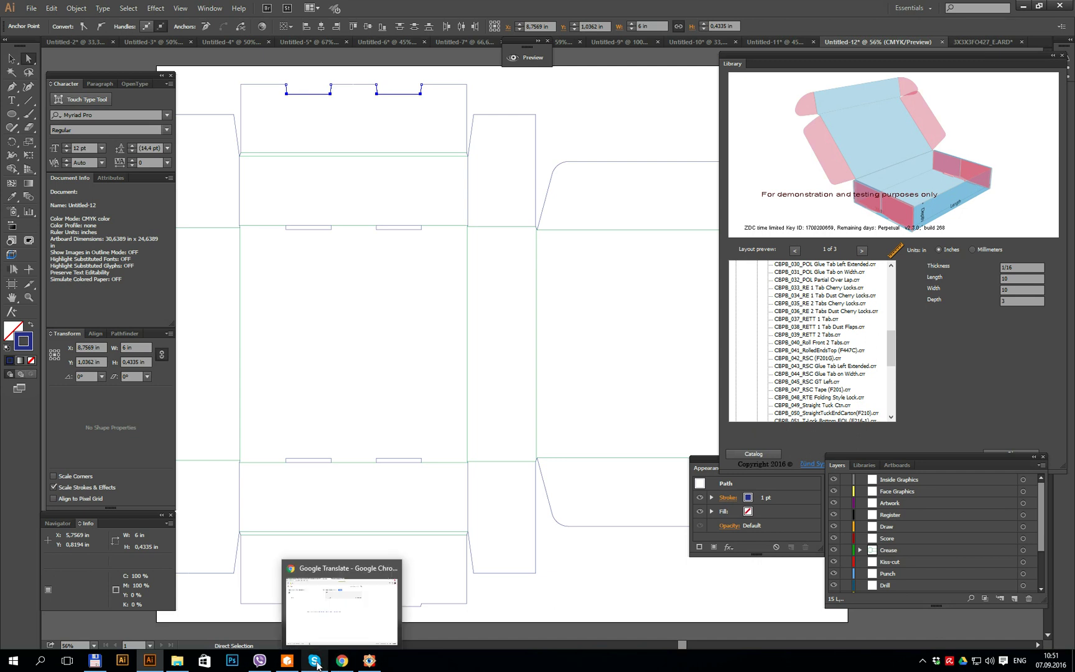
{"action": "left_click", "coordinate": [340, 664]}
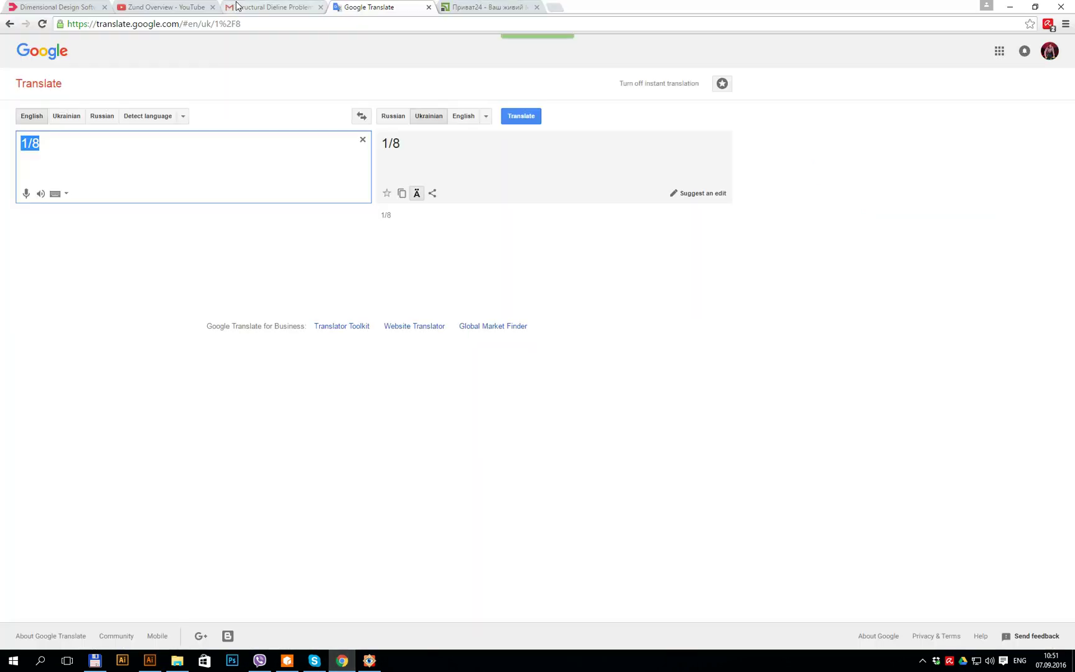
{"action": "left_click", "coordinate": [262, 8]}
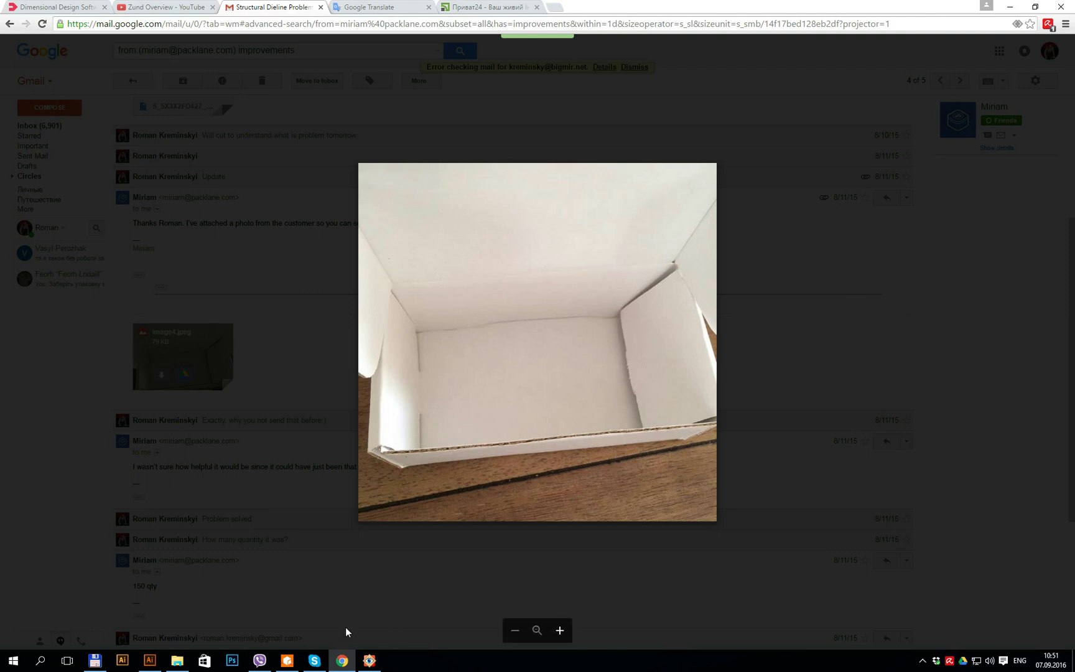
{"action": "mouse_move", "coordinate": [150, 665]}
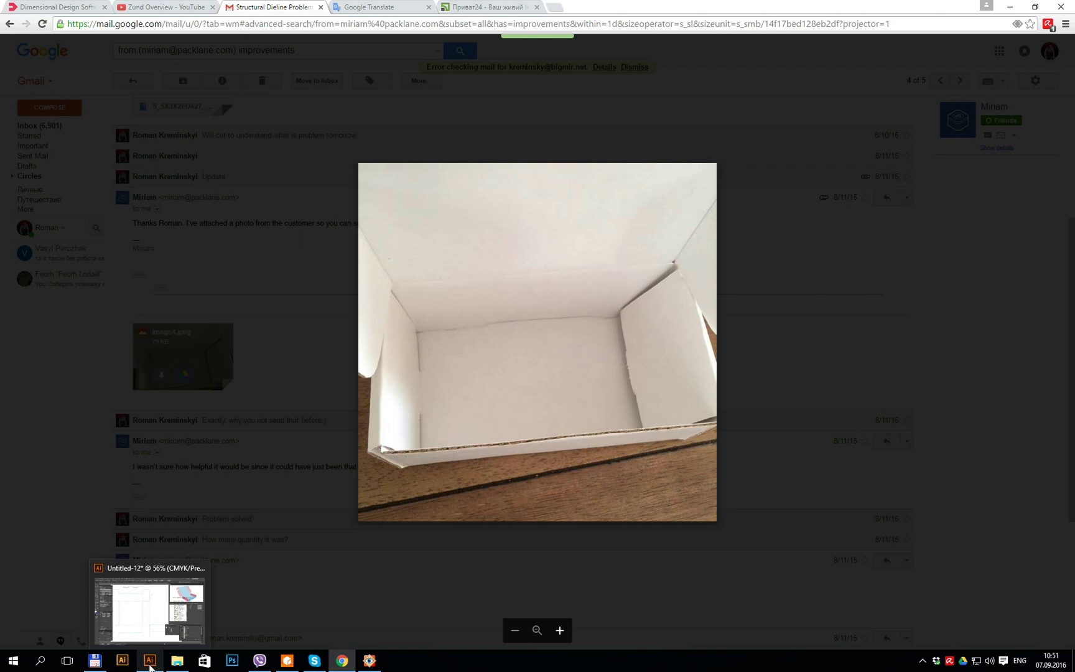
{"action": "left_click", "coordinate": [142, 663]}
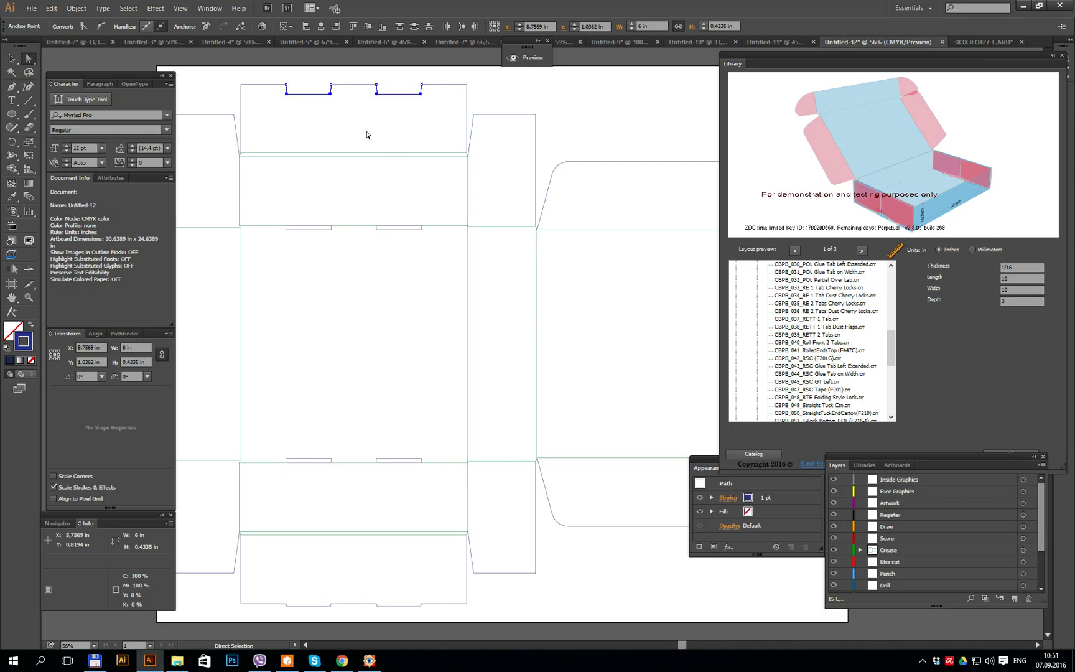
{"action": "left_click", "coordinate": [408, 80]}
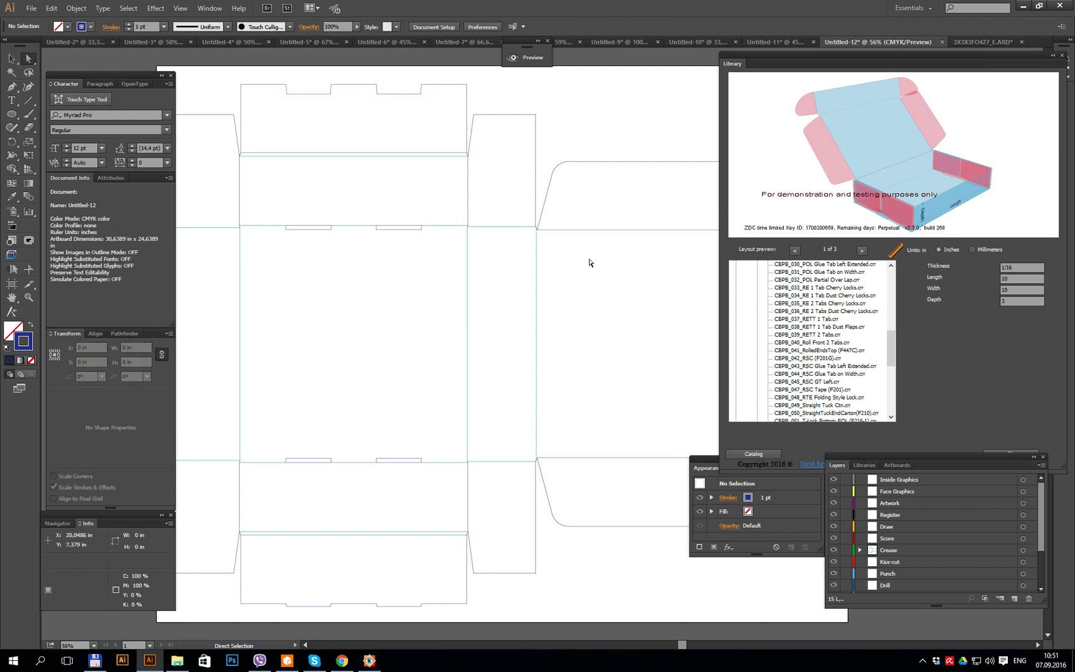